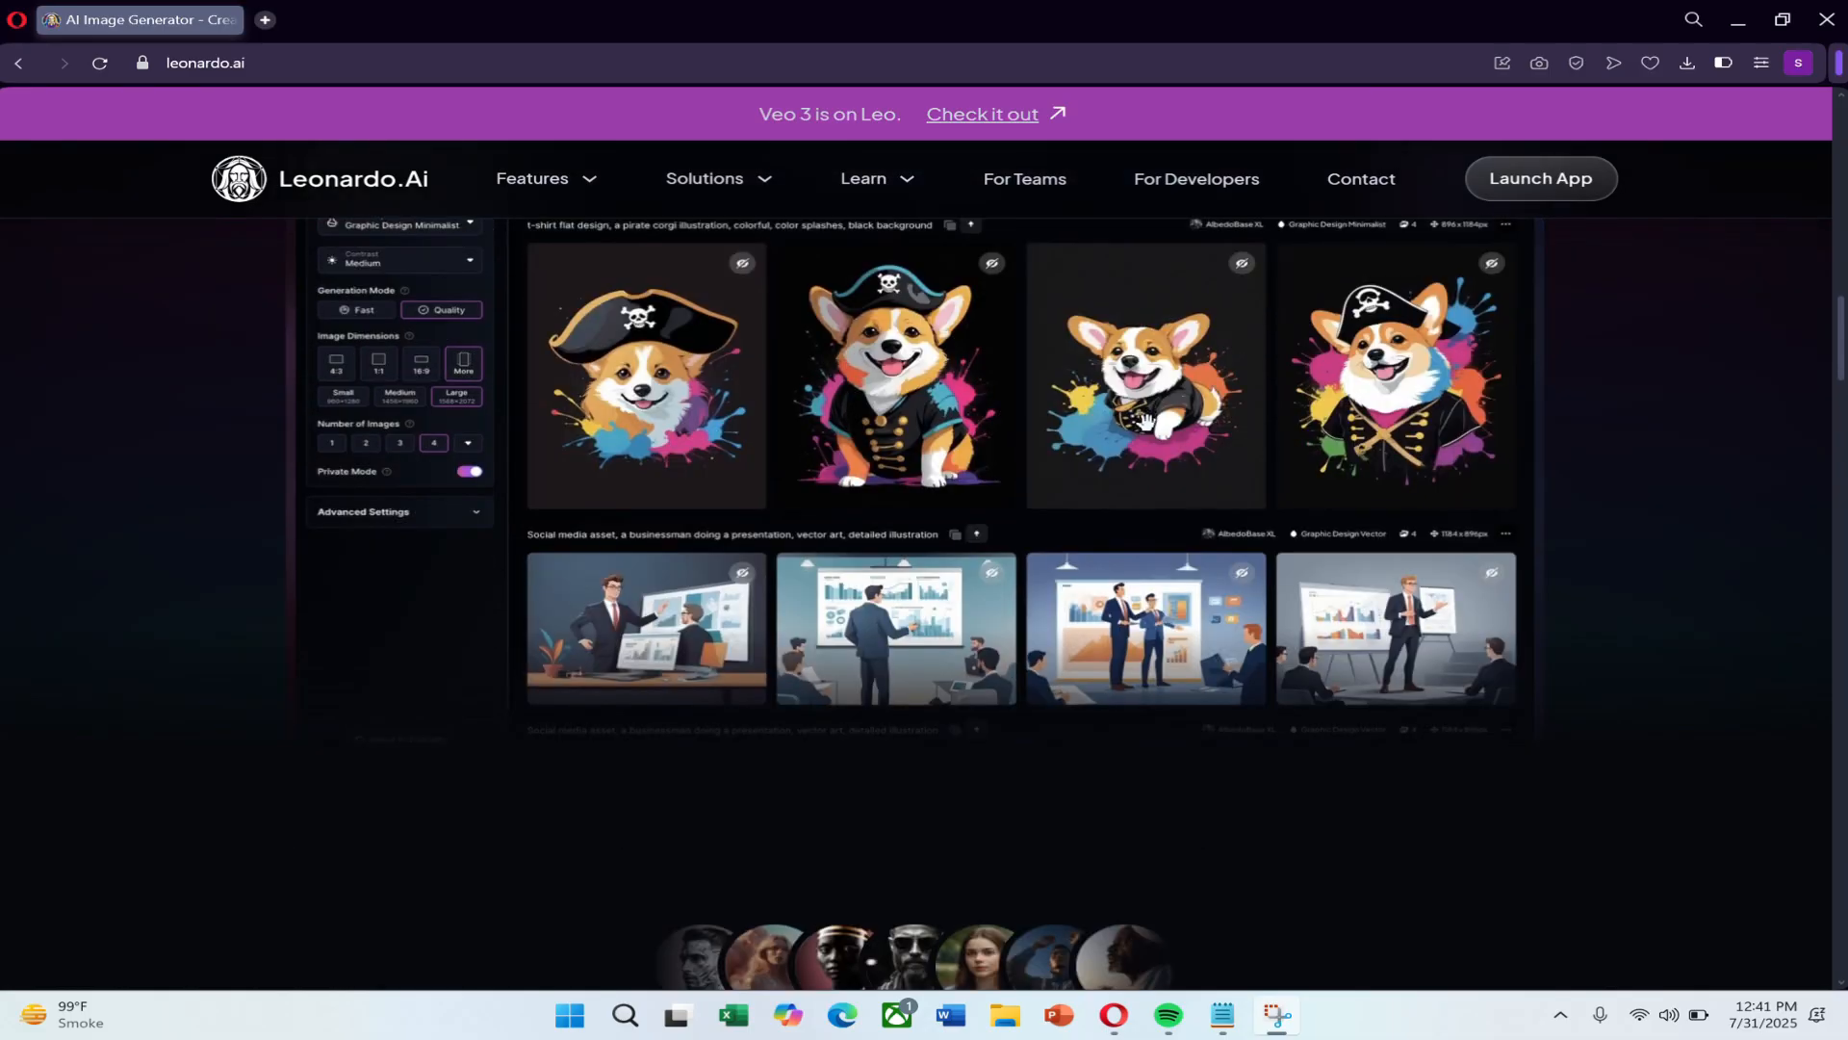
Get started from the Leonardo.Ai landing page and sign in with the Google account option.
{"action": "scroll", "coordinate": [1146, 420], "scroll_direction": "down", "scroll_amount": 5}
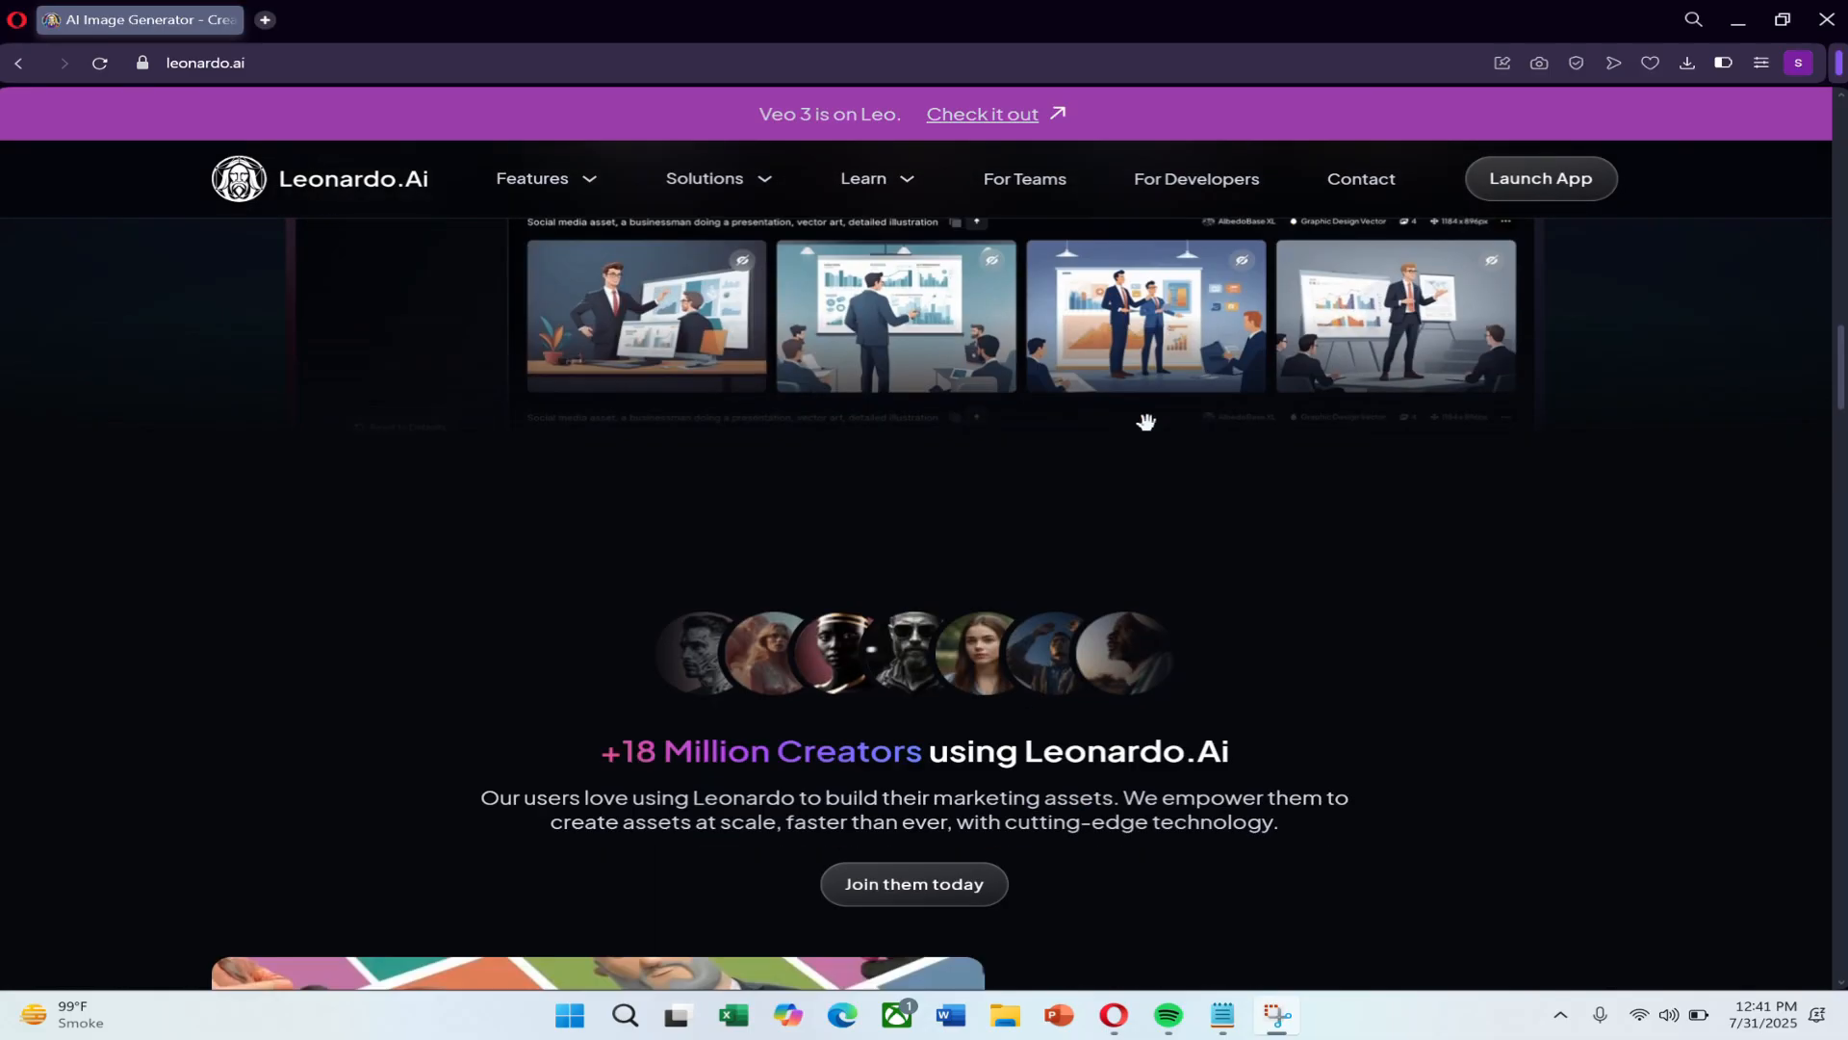
{"action": "scroll", "coordinate": [1146, 421], "scroll_direction": "down", "scroll_amount": 3}
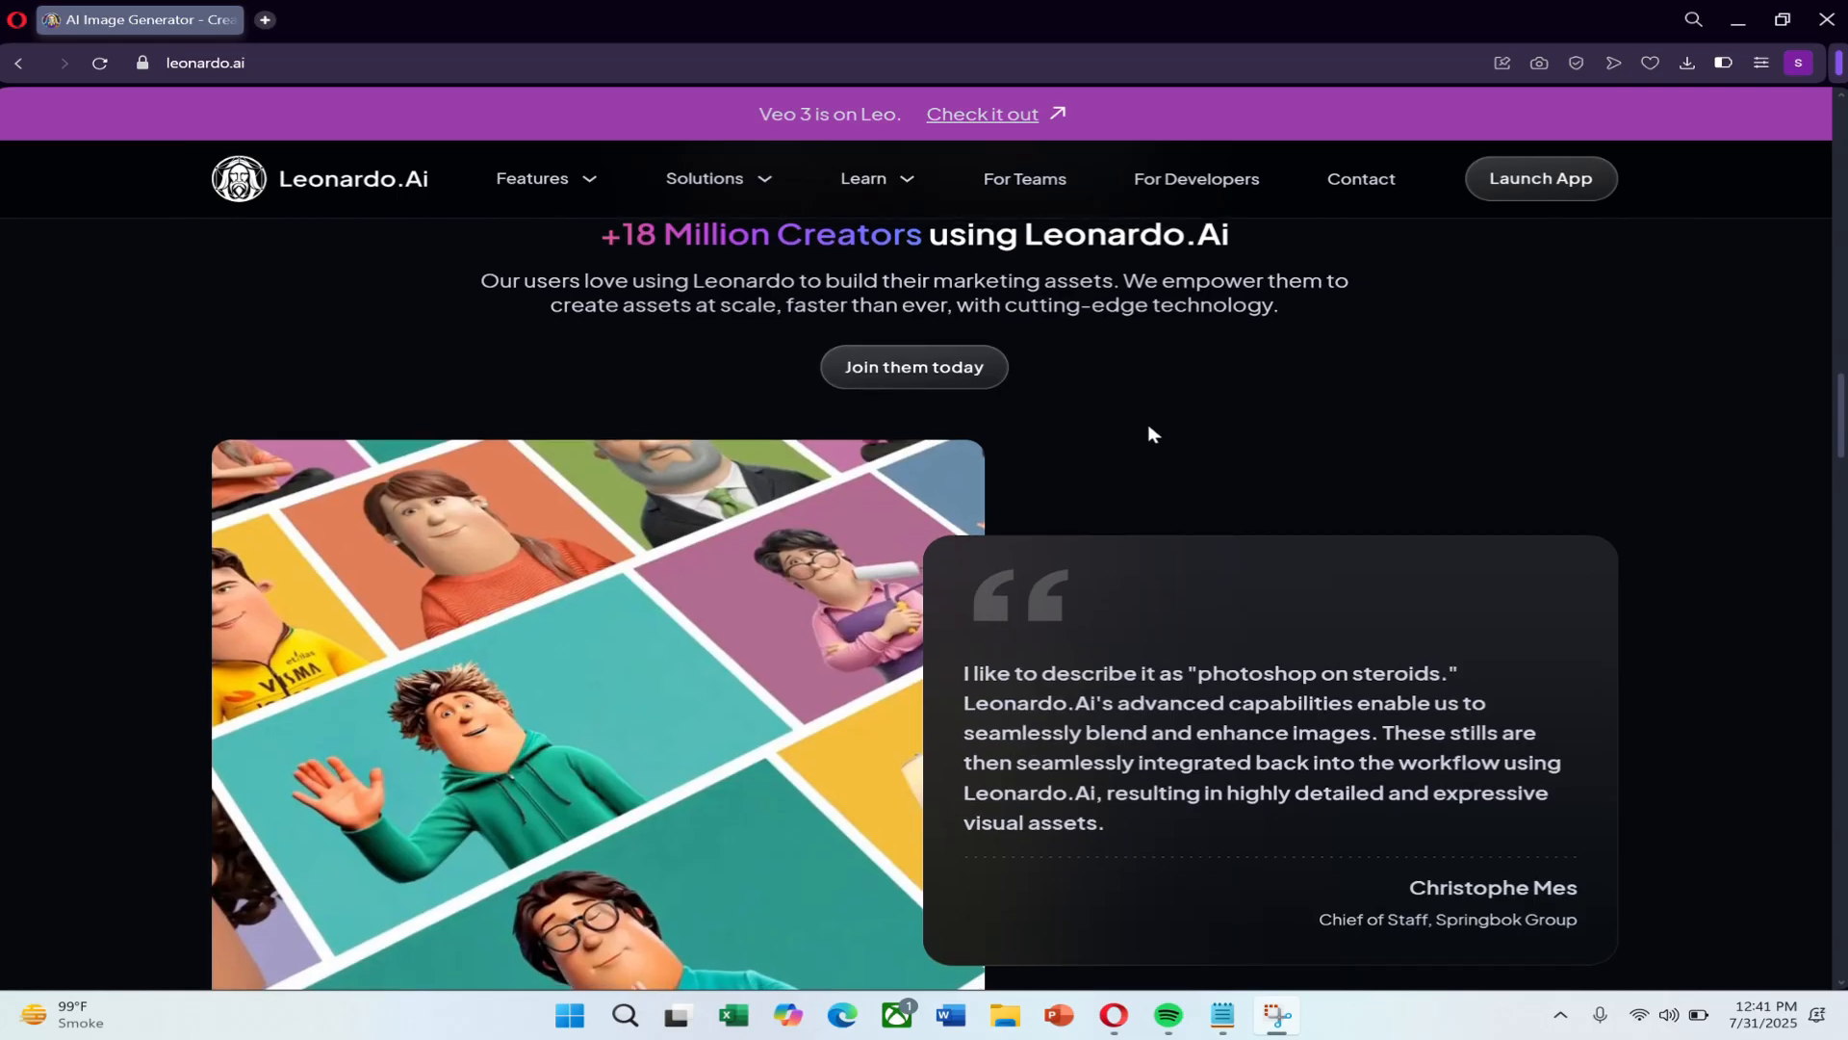
{"action": "scroll", "coordinate": [1150, 428], "scroll_direction": "down", "scroll_amount": 2}
{"action": "scroll", "coordinate": [1148, 422], "scroll_direction": "up", "scroll_amount": 10}
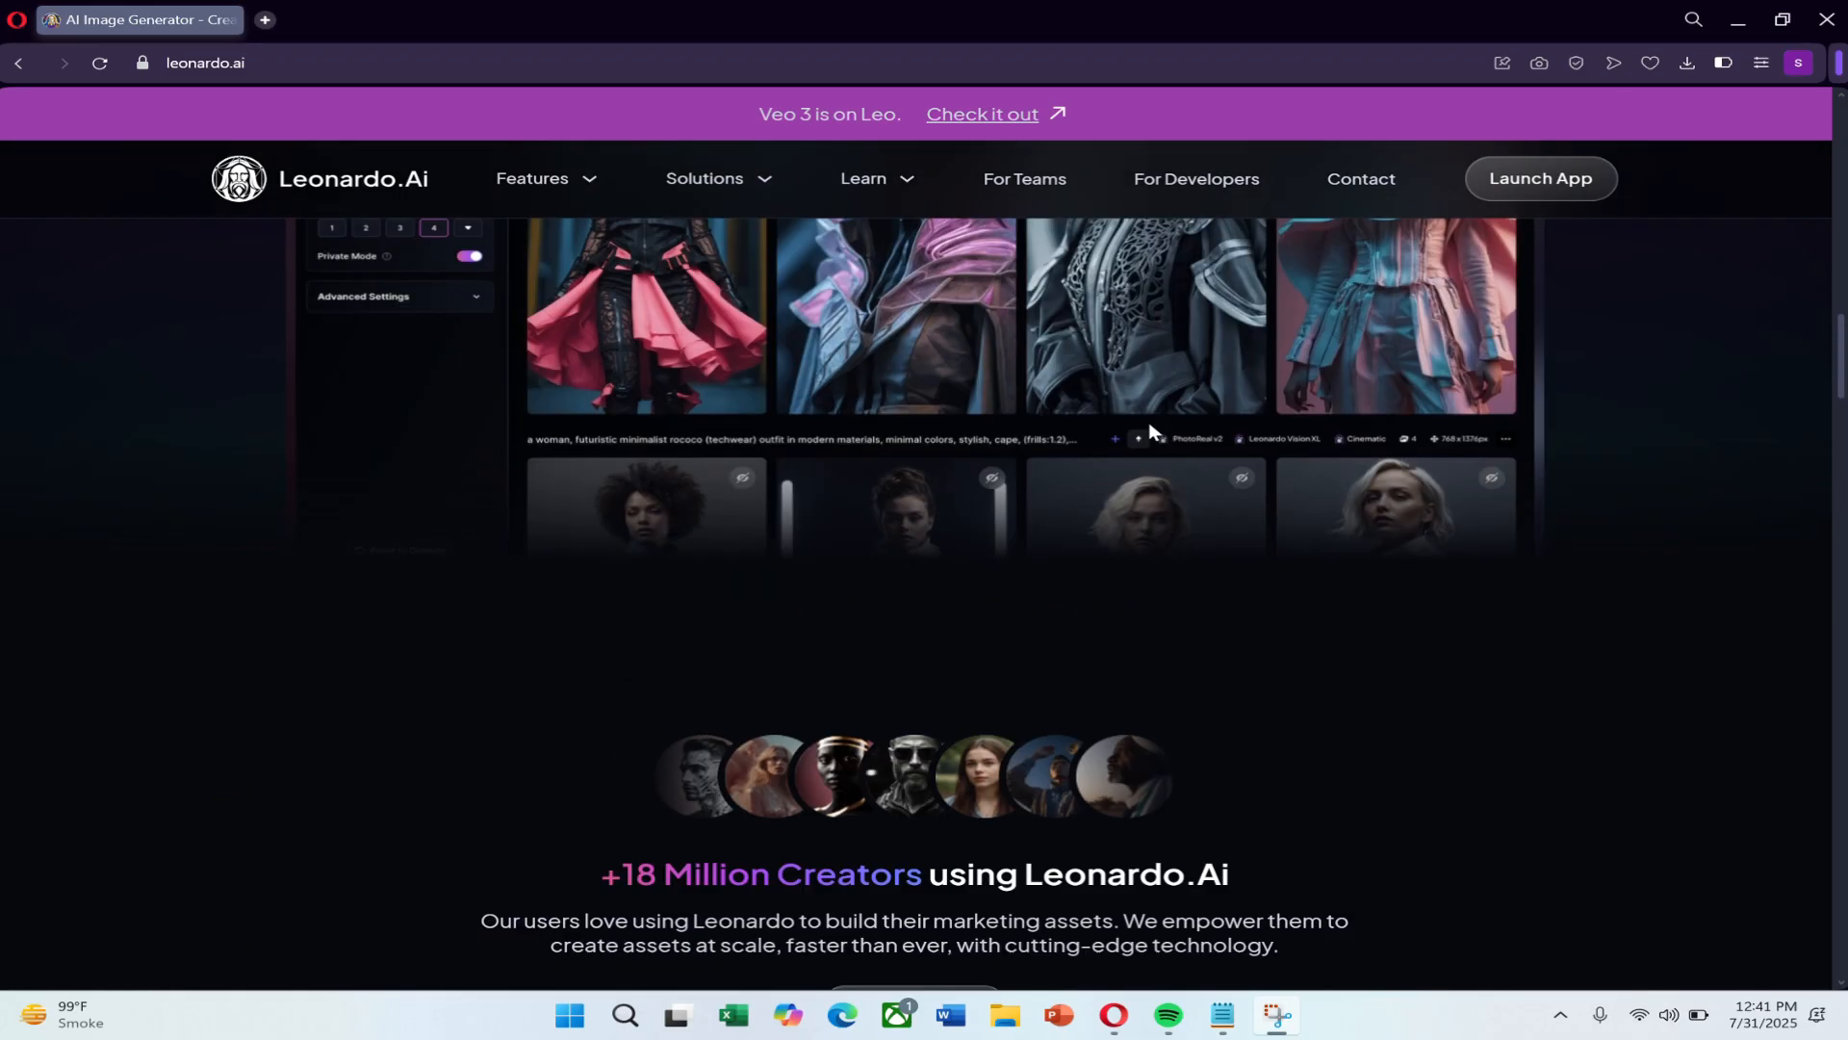
{"action": "scroll", "coordinate": [1145, 416], "scroll_direction": "up", "scroll_amount": 13}
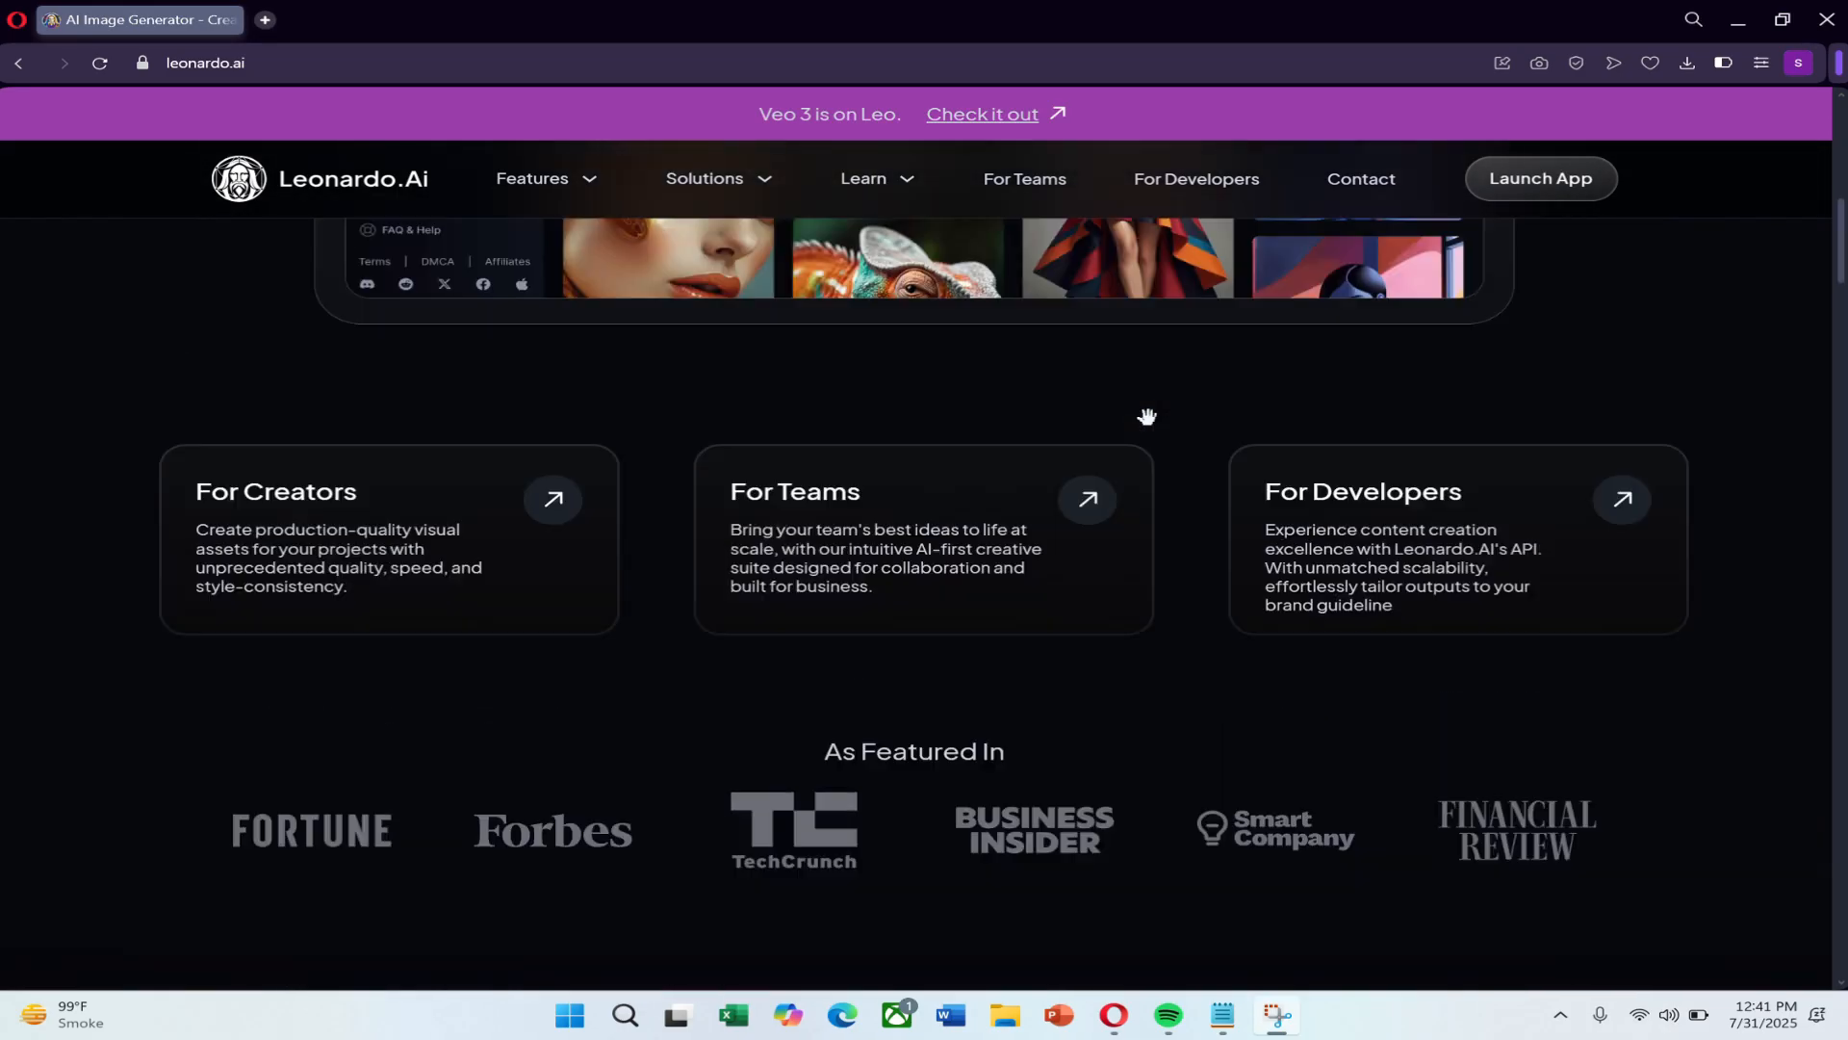
{"action": "scroll", "coordinate": [1145, 416], "scroll_direction": "up", "scroll_amount": 6}
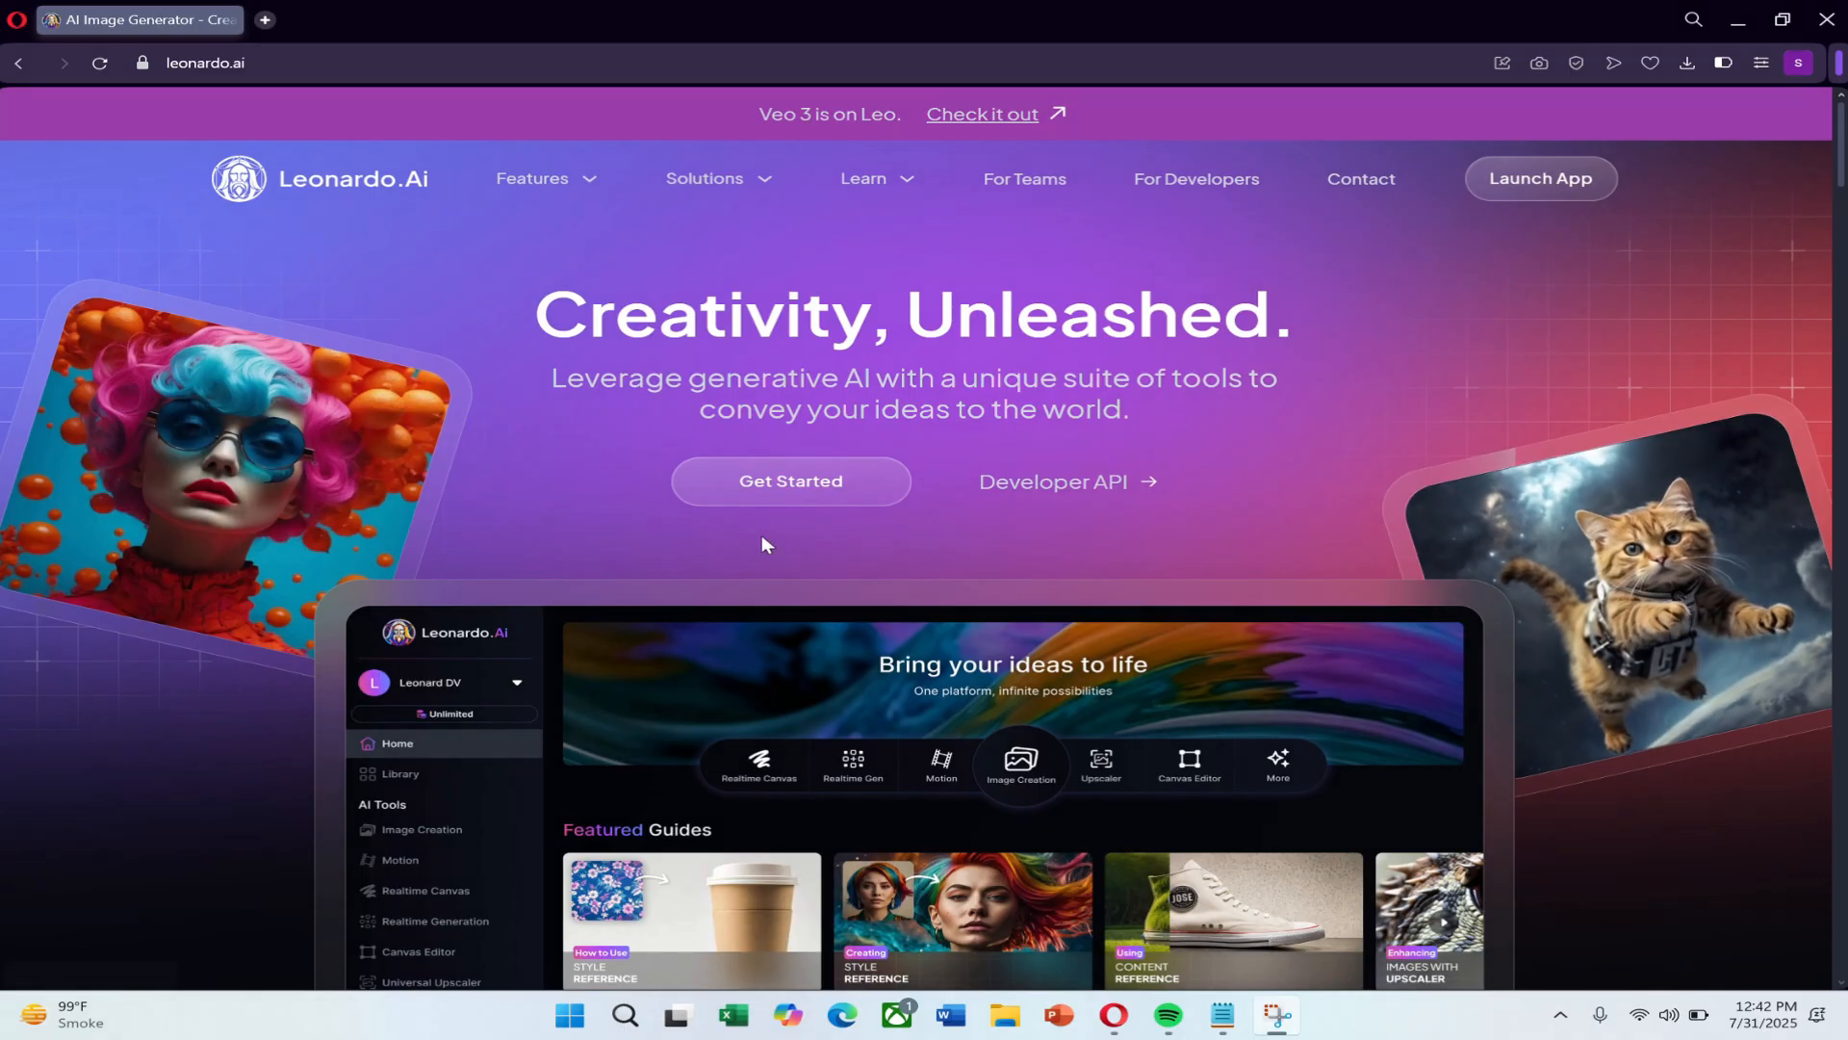
{"action": "left_click", "coordinate": [784, 482]}
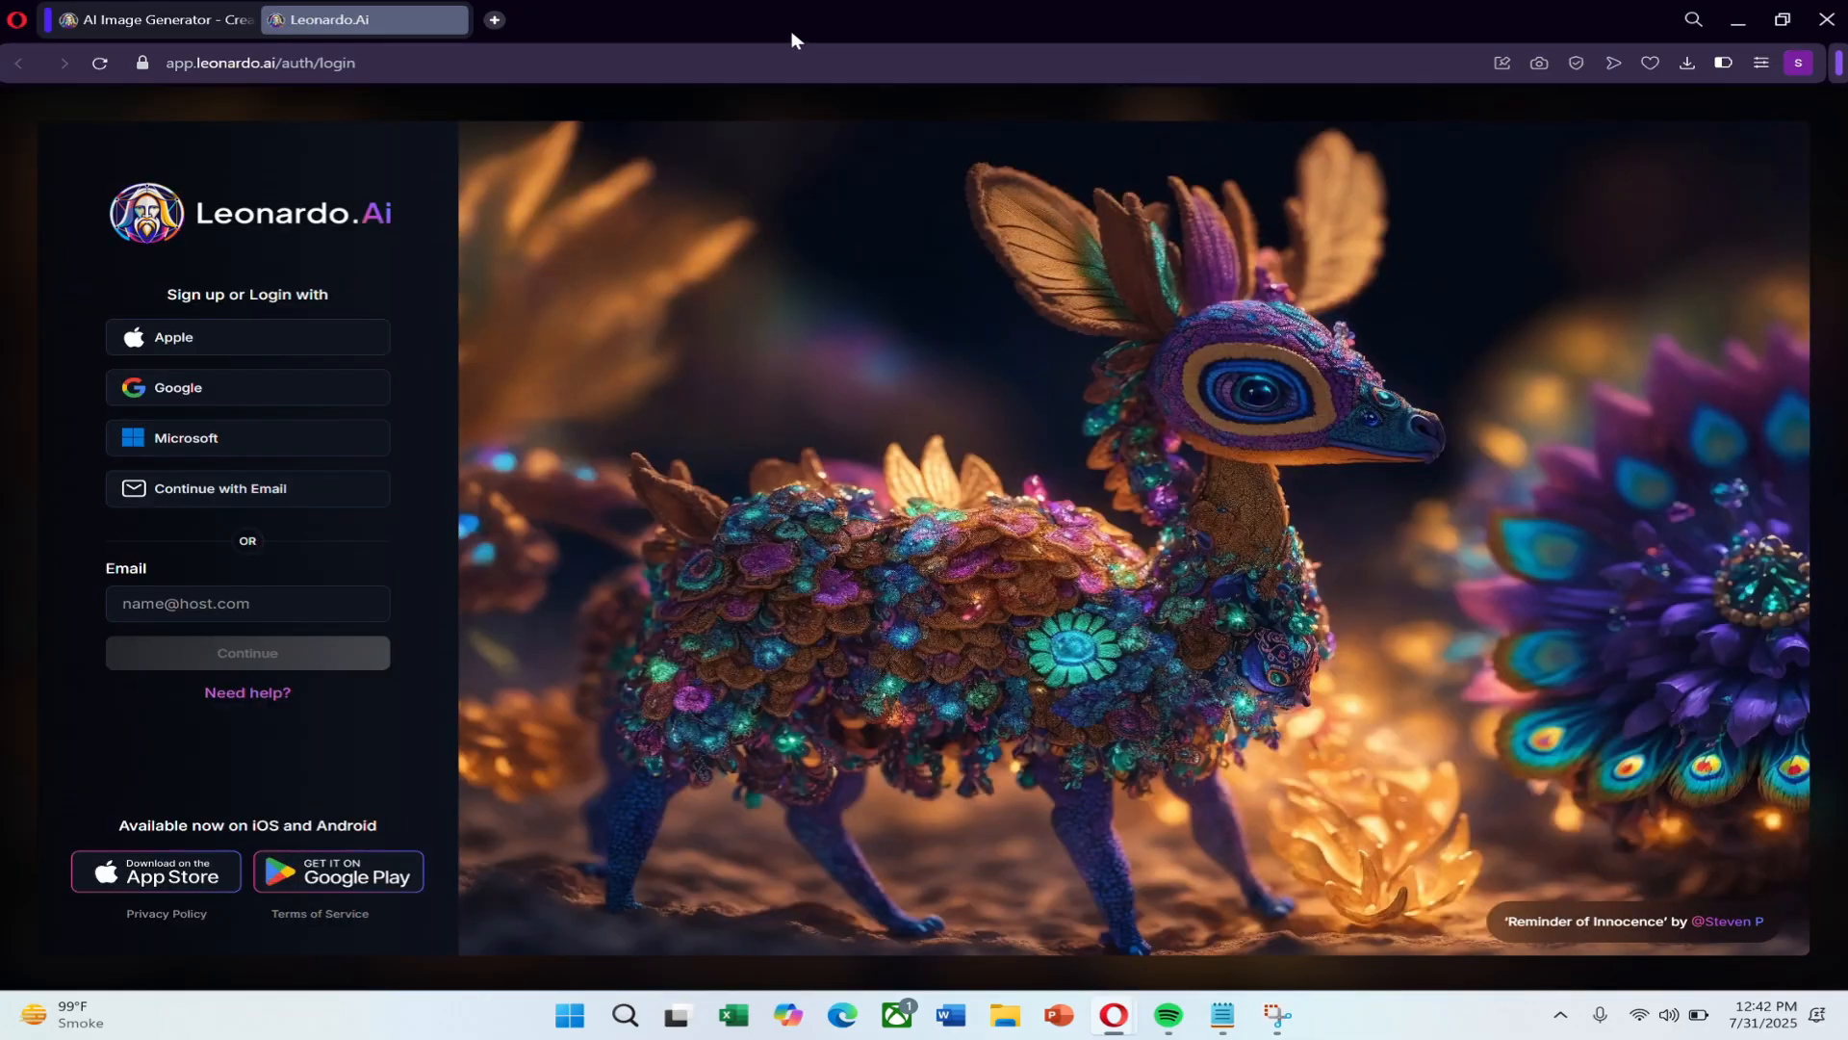
{"action": "left_click", "coordinate": [256, 389]}
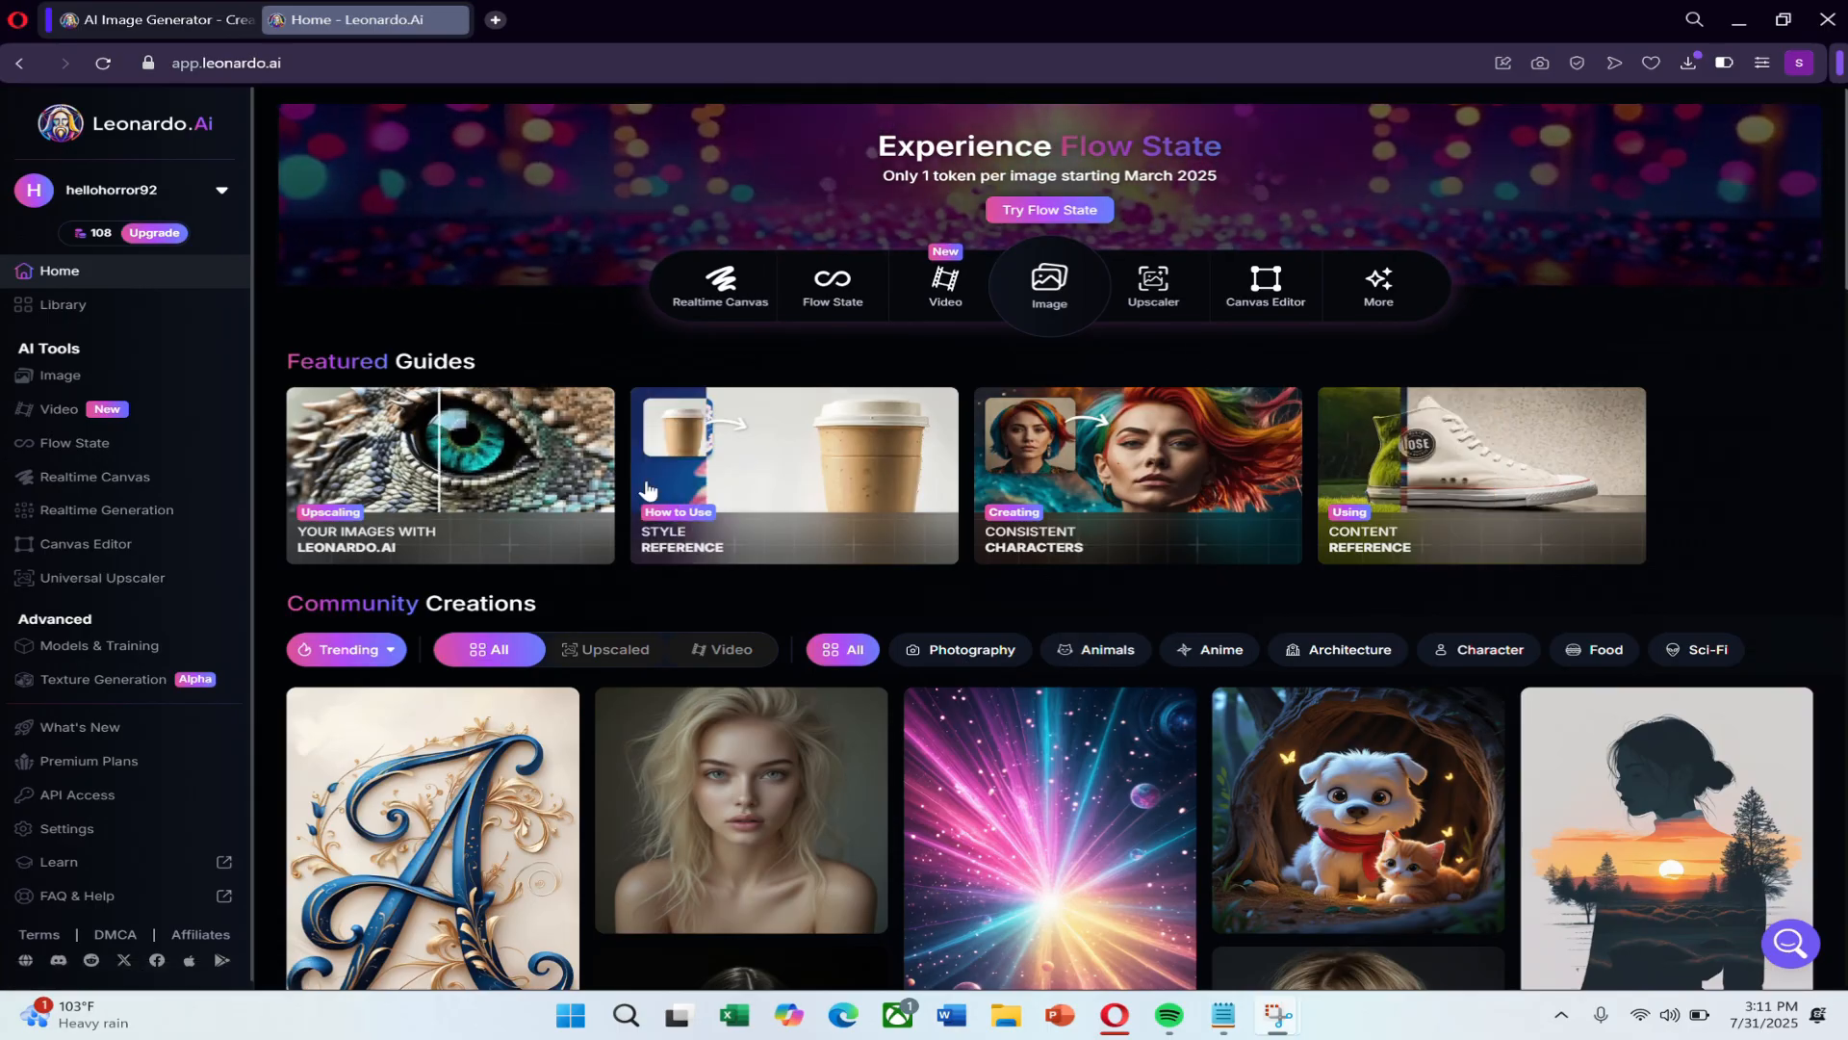
Open the luminously glitching quantum quillback artwork in Community Creations, copy its prompt and close its details.
{"action": "scroll", "coordinate": [794, 604], "scroll_direction": "down", "scroll_amount": 2}
{"action": "scroll", "coordinate": [793, 603], "scroll_direction": "down", "scroll_amount": 5}
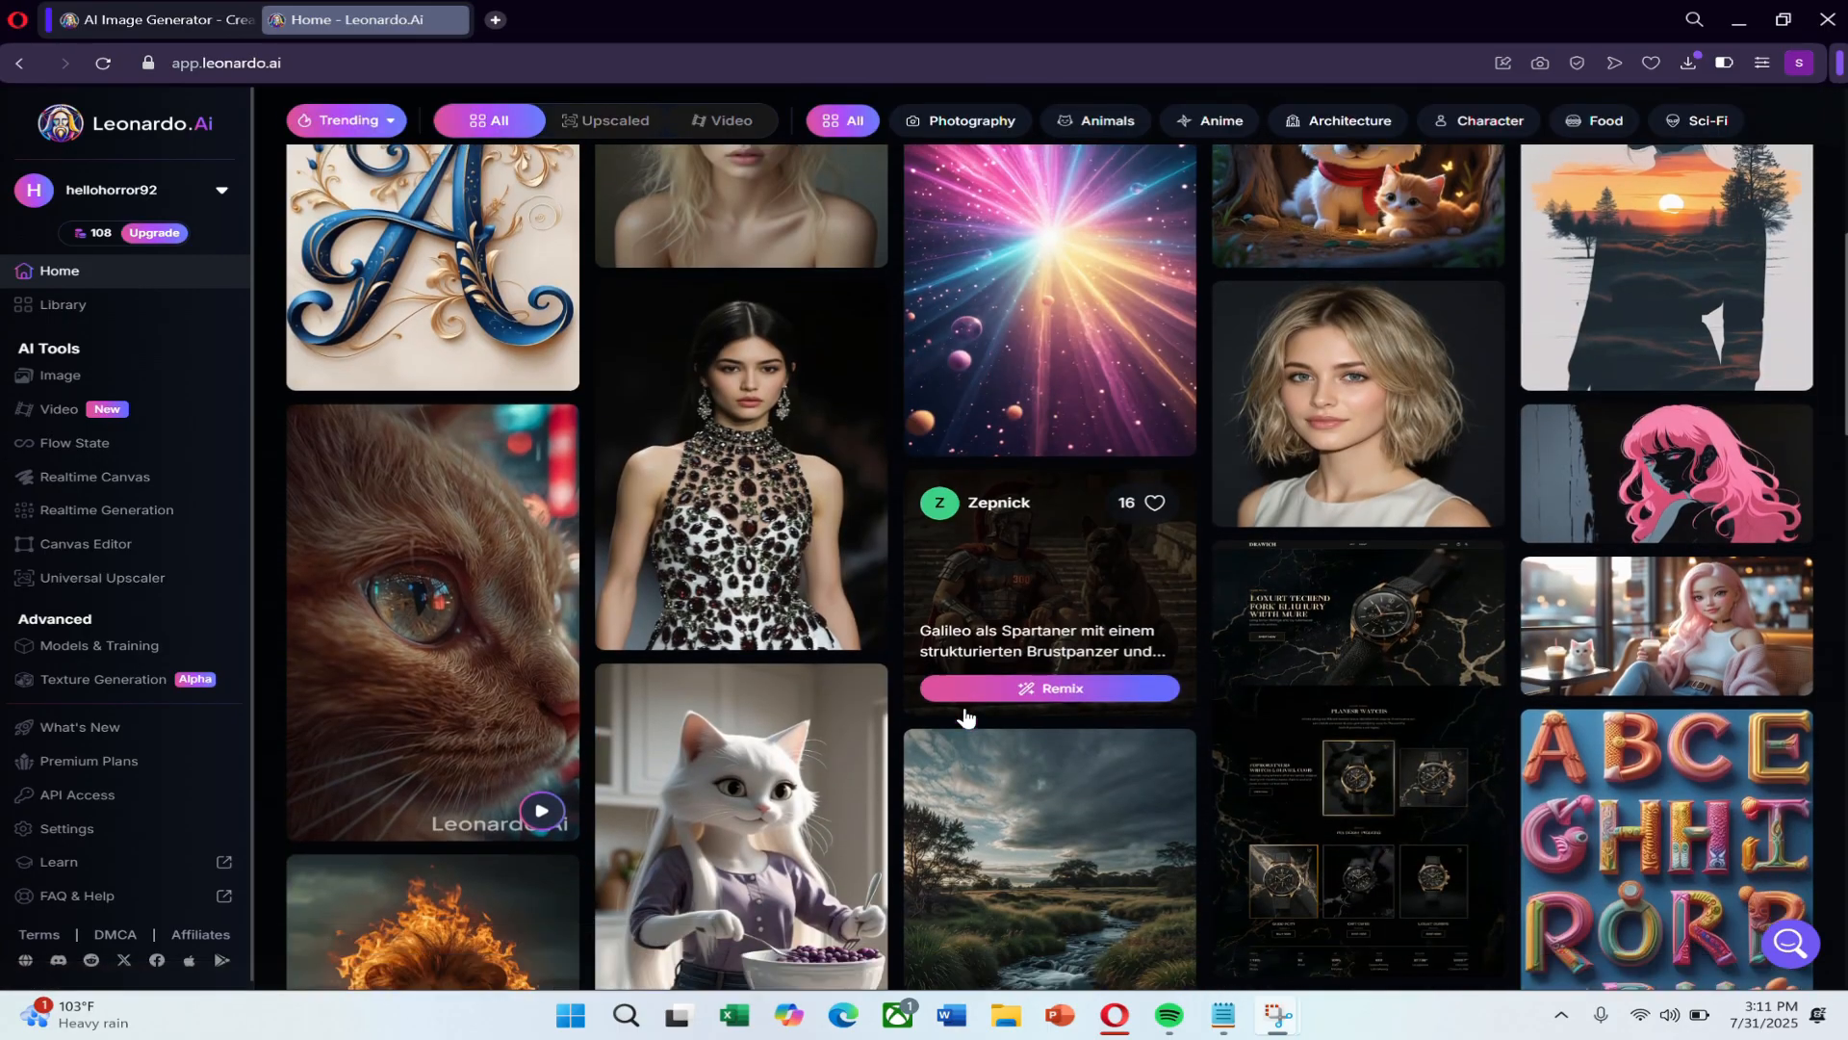
{"action": "scroll", "coordinate": [962, 717], "scroll_direction": "up", "scroll_amount": 6}
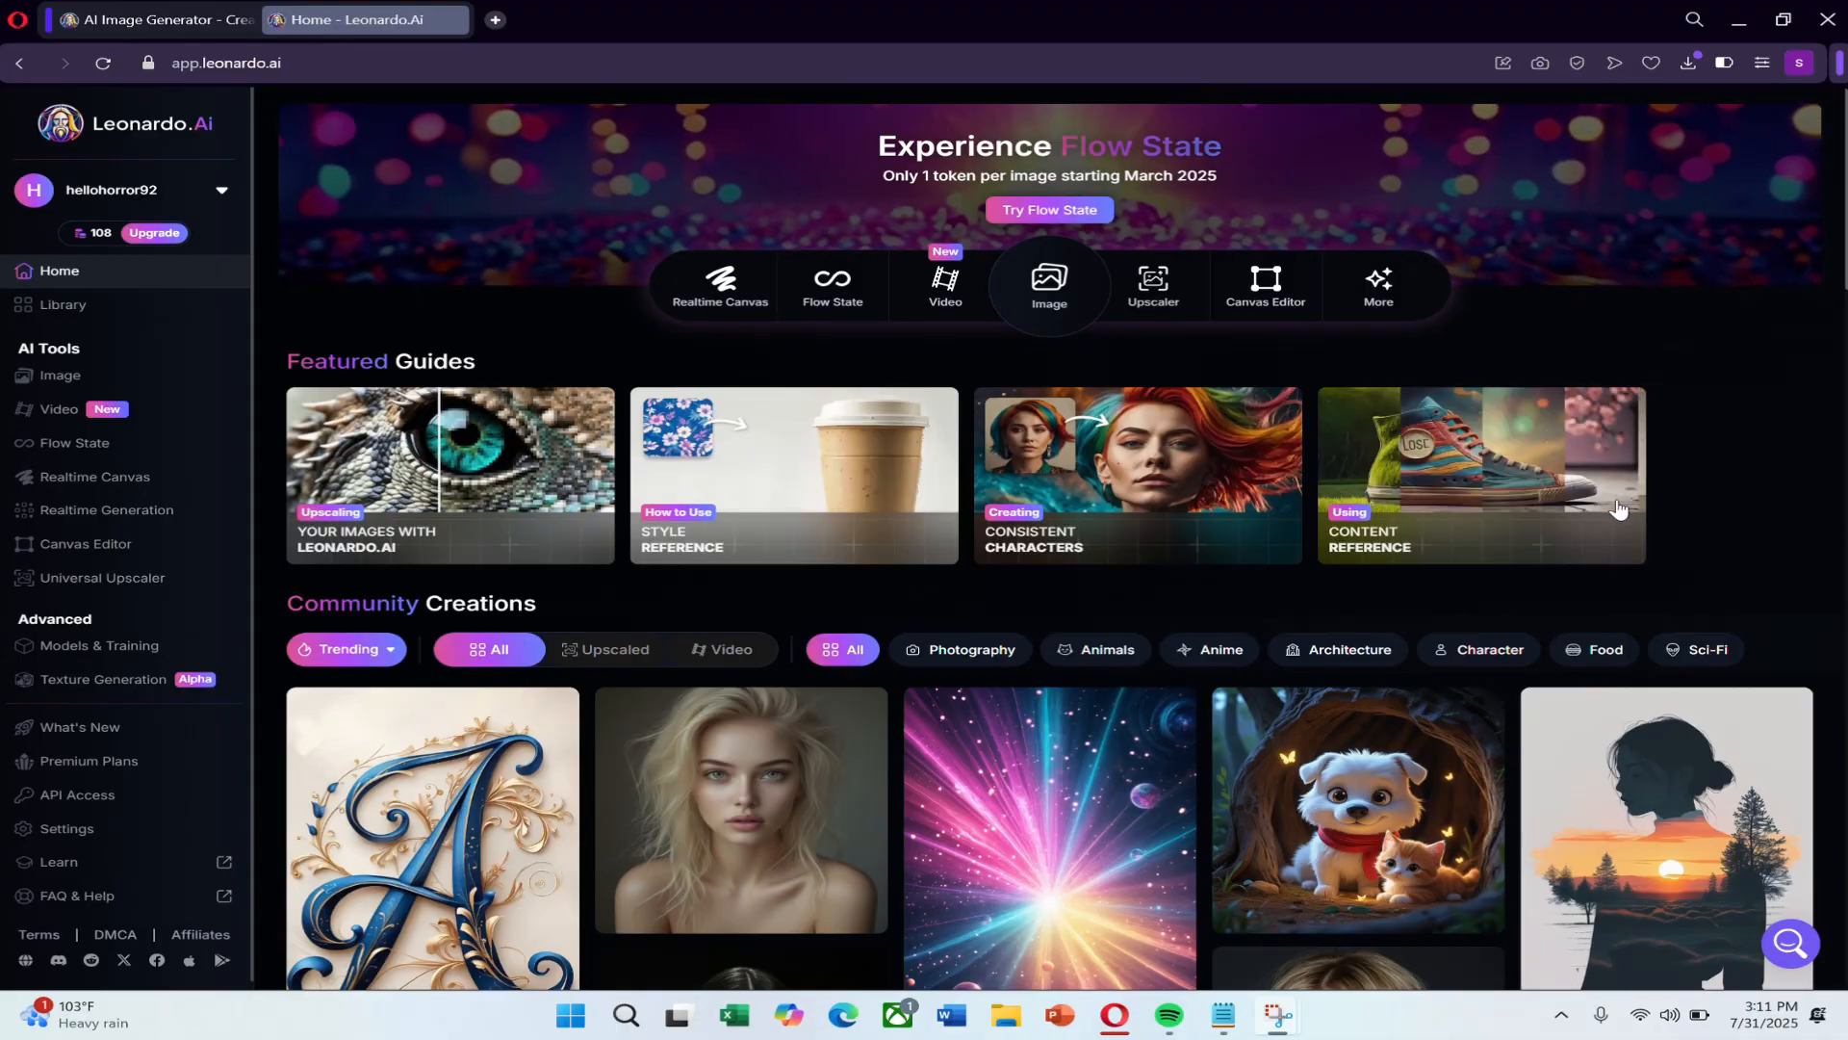
{"action": "scroll", "coordinate": [924, 799], "scroll_direction": "down", "scroll_amount": 10}
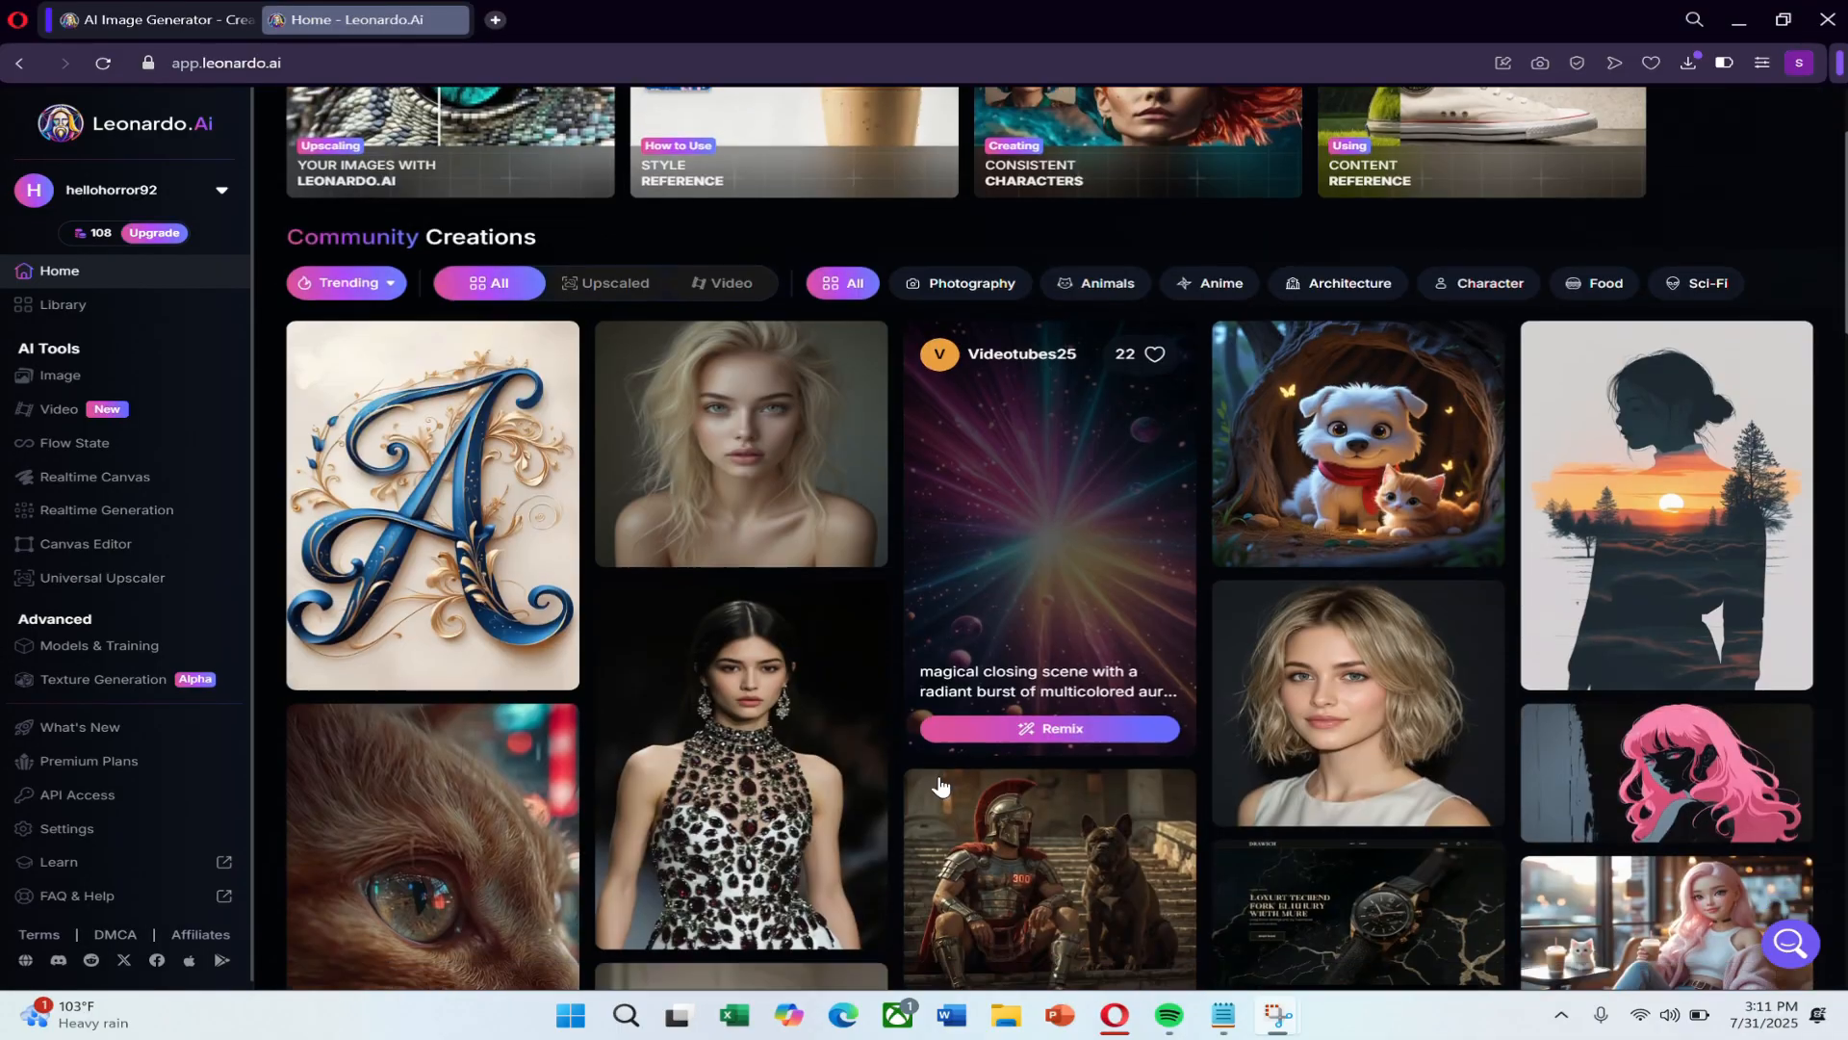
{"action": "scroll", "coordinate": [943, 784], "scroll_direction": "down", "scroll_amount": 10}
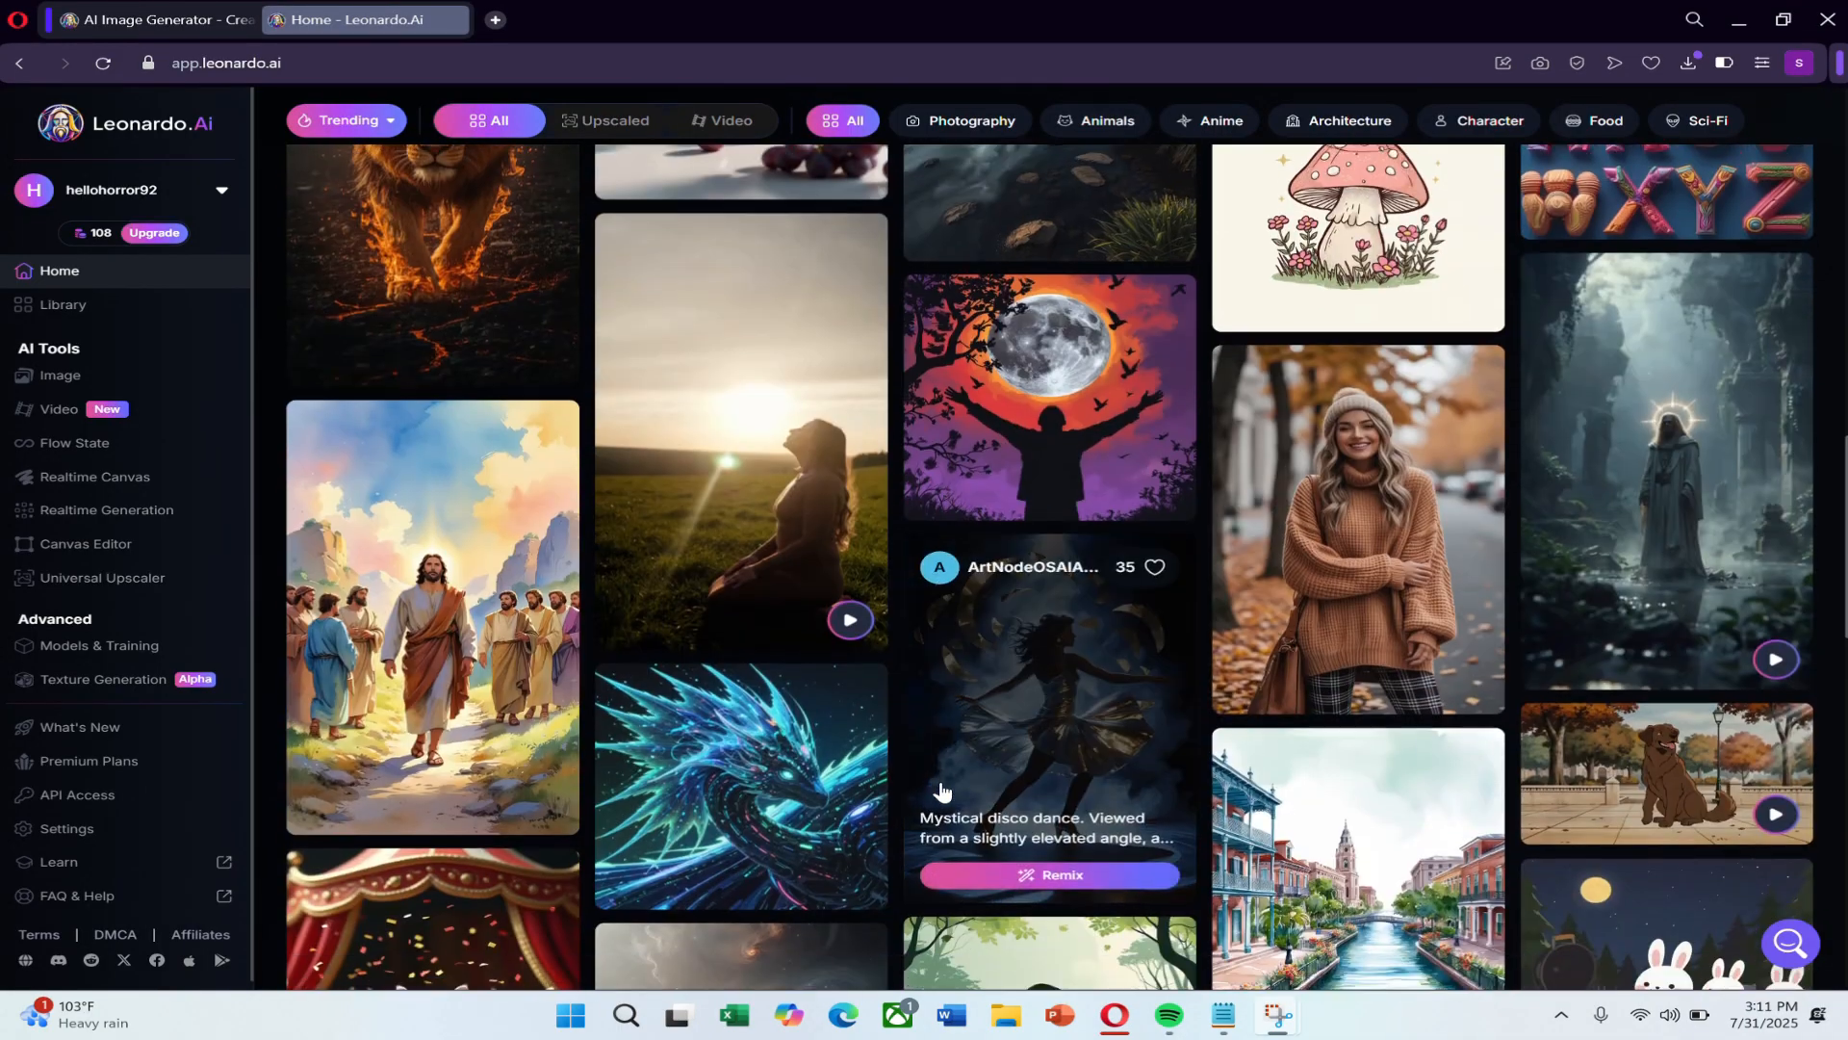
{"action": "scroll", "coordinate": [823, 808], "scroll_direction": "down", "scroll_amount": 2}
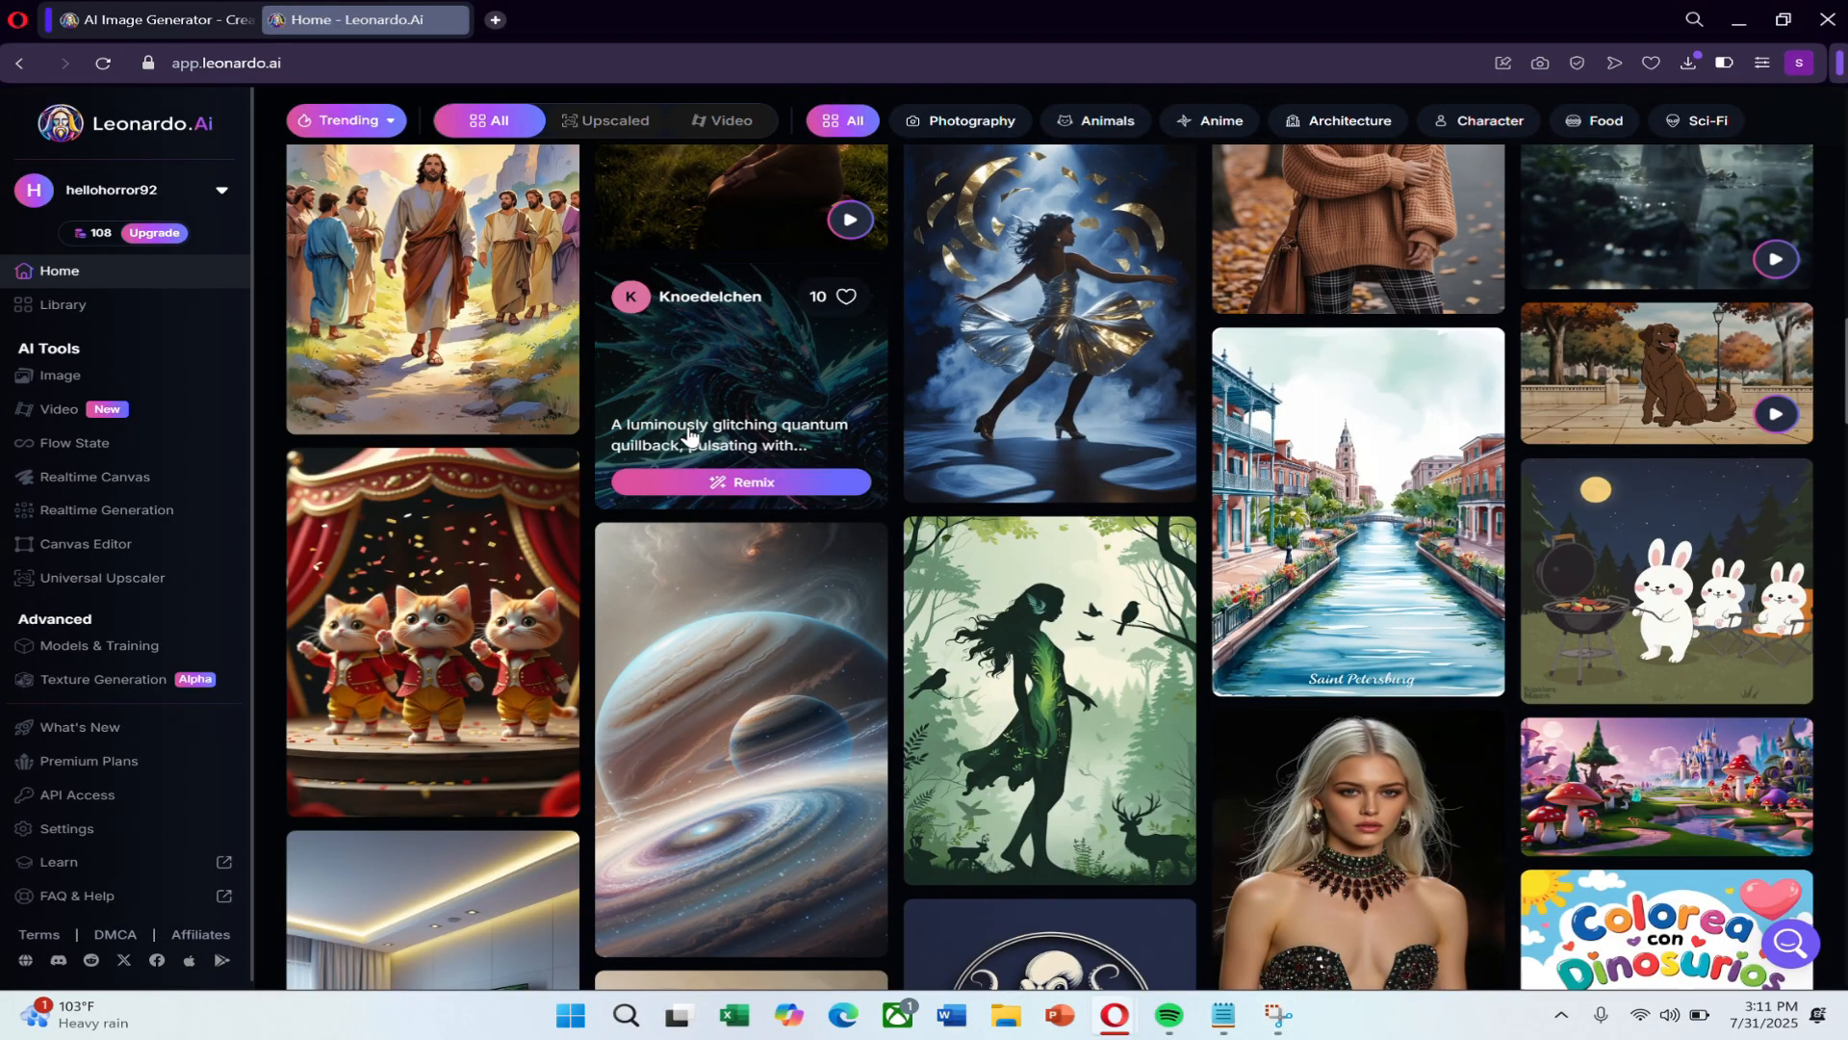
{"action": "left_click", "coordinate": [690, 435]}
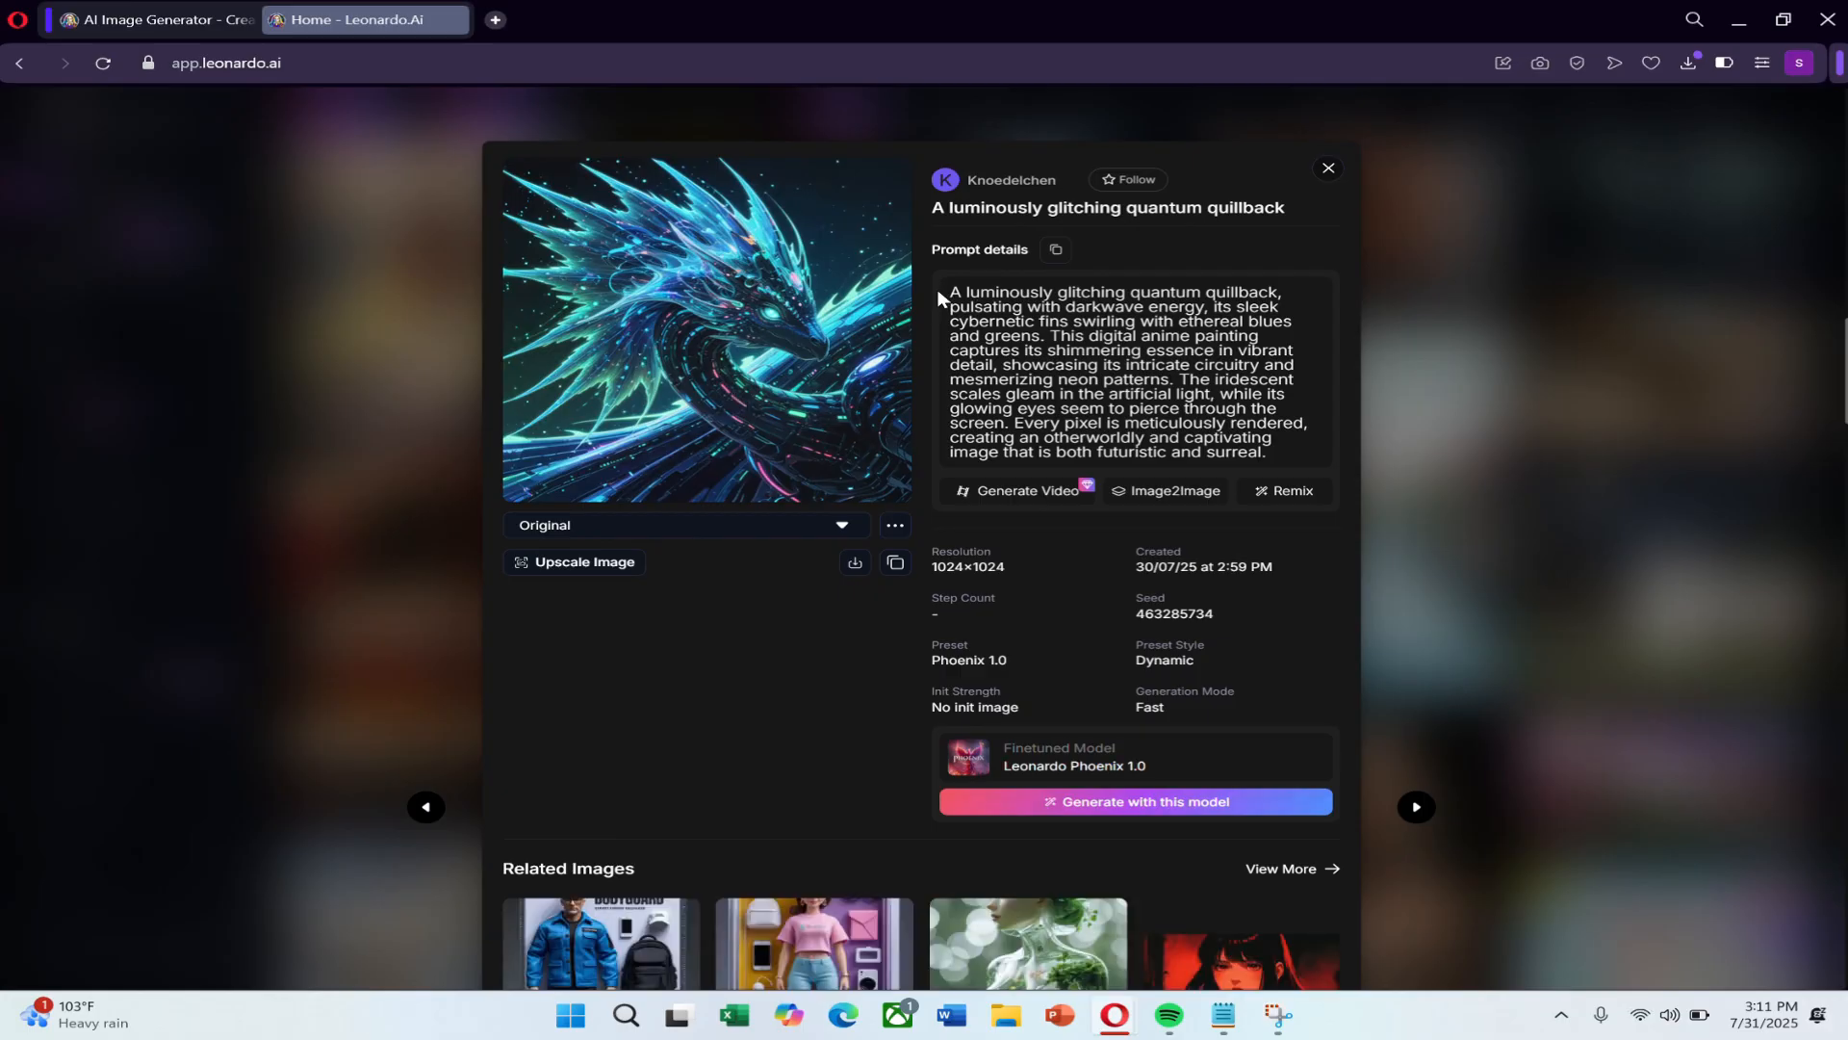
{"action": "left_click", "coordinate": [1049, 249]}
{"action": "left_click", "coordinate": [1331, 169]}
Browse more of the community creations and open the Image generation tool.
{"action": "scroll", "coordinate": [1033, 616], "scroll_direction": "down", "scroll_amount": 2}
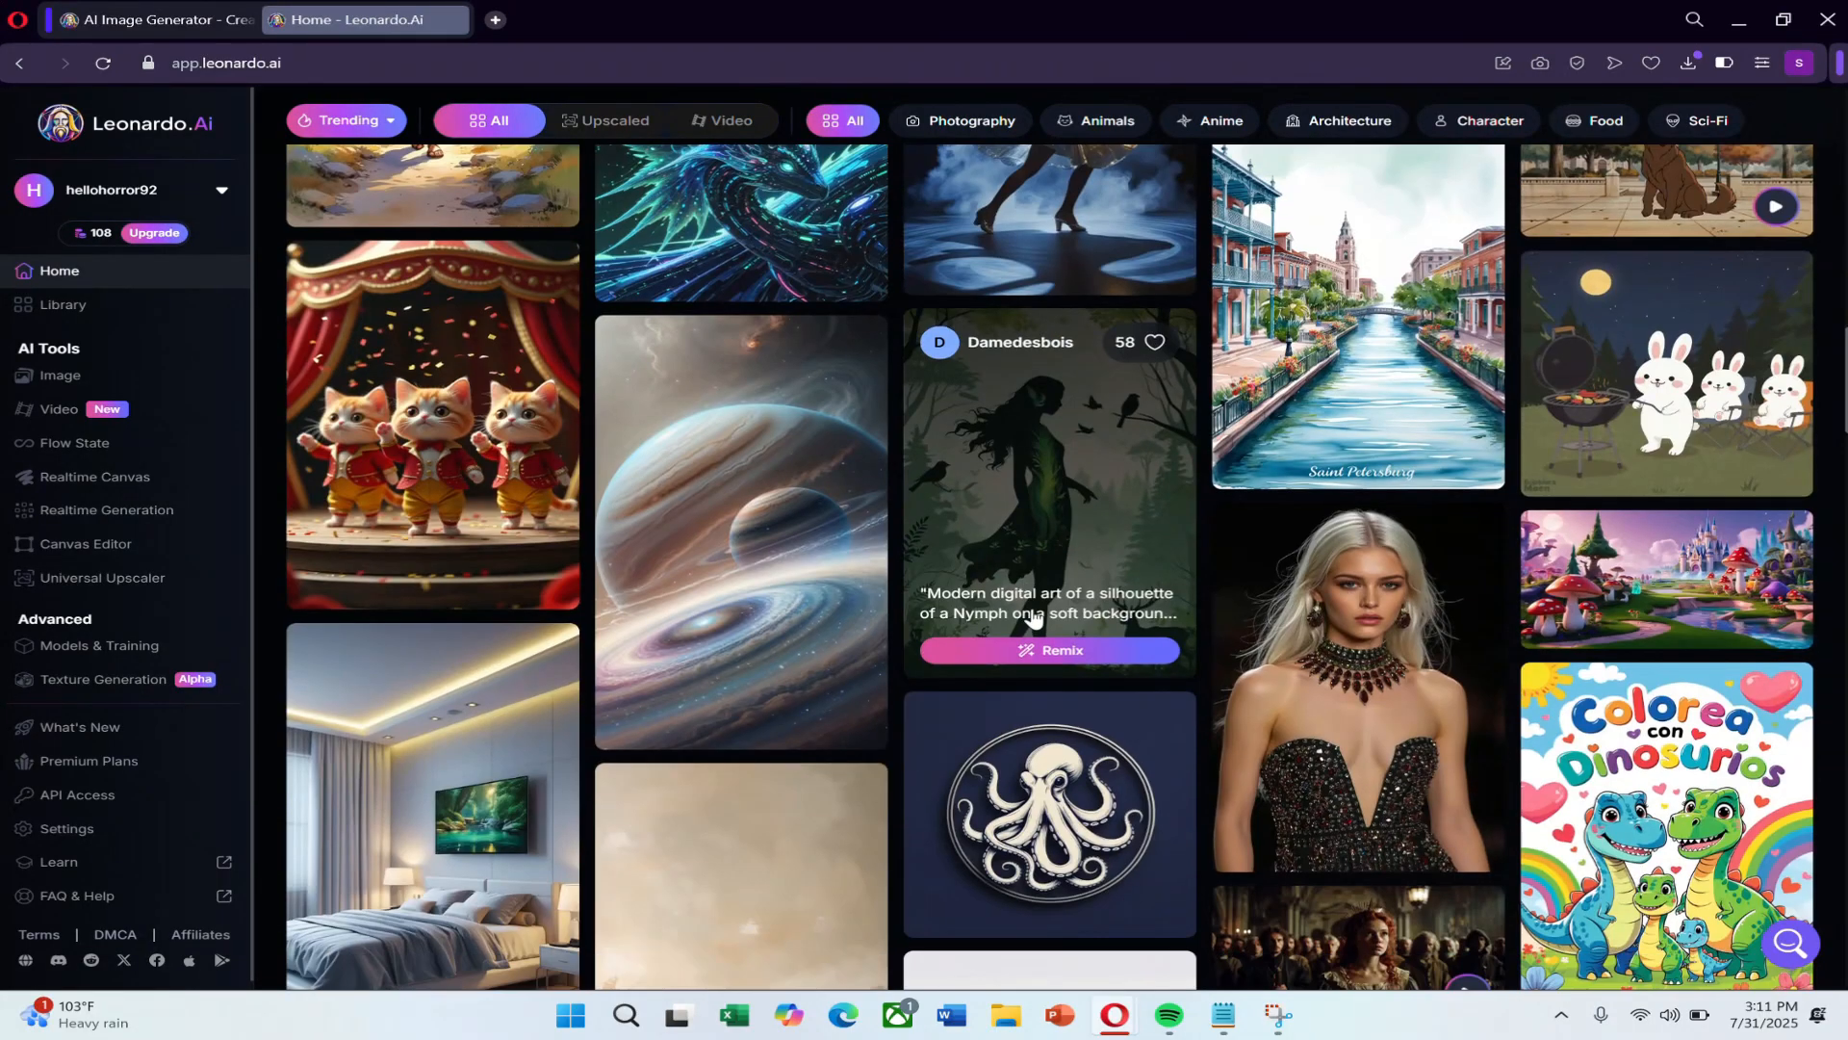
{"action": "scroll", "coordinate": [1033, 616], "scroll_direction": "down", "scroll_amount": 8}
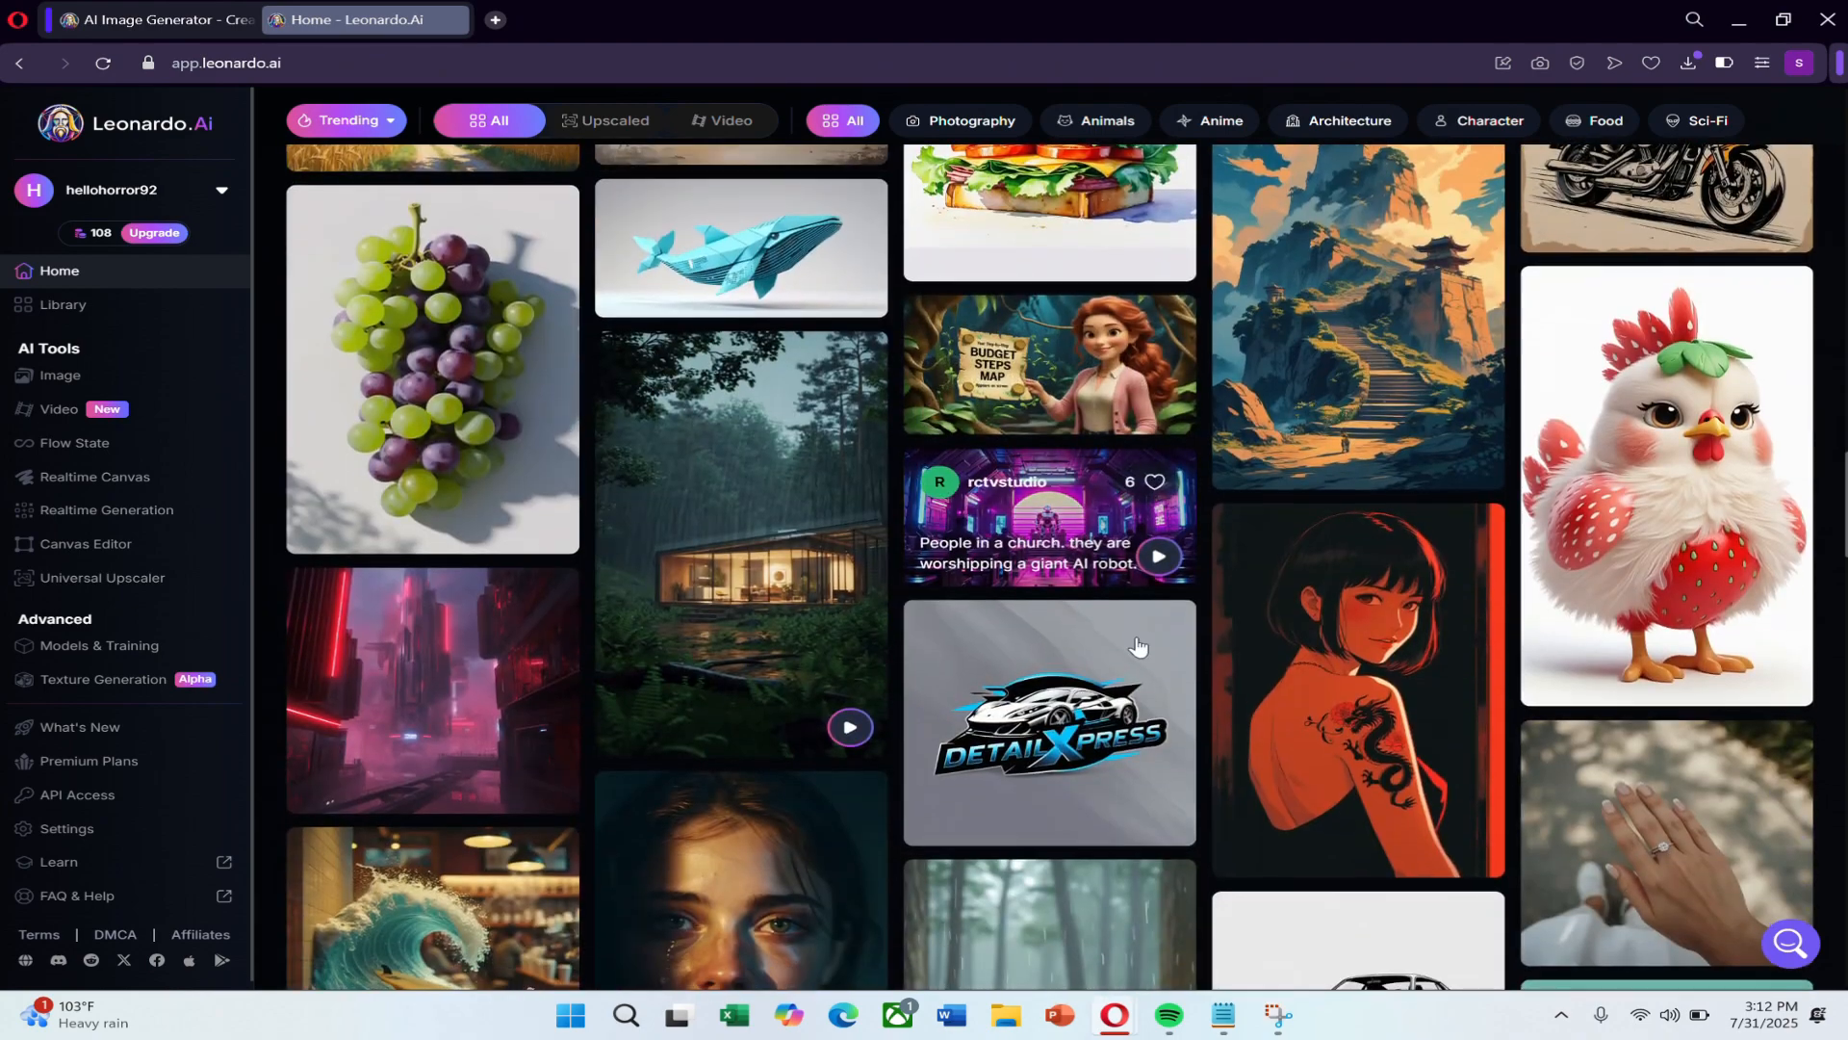
{"action": "scroll", "coordinate": [1138, 647], "scroll_direction": "down", "scroll_amount": 6}
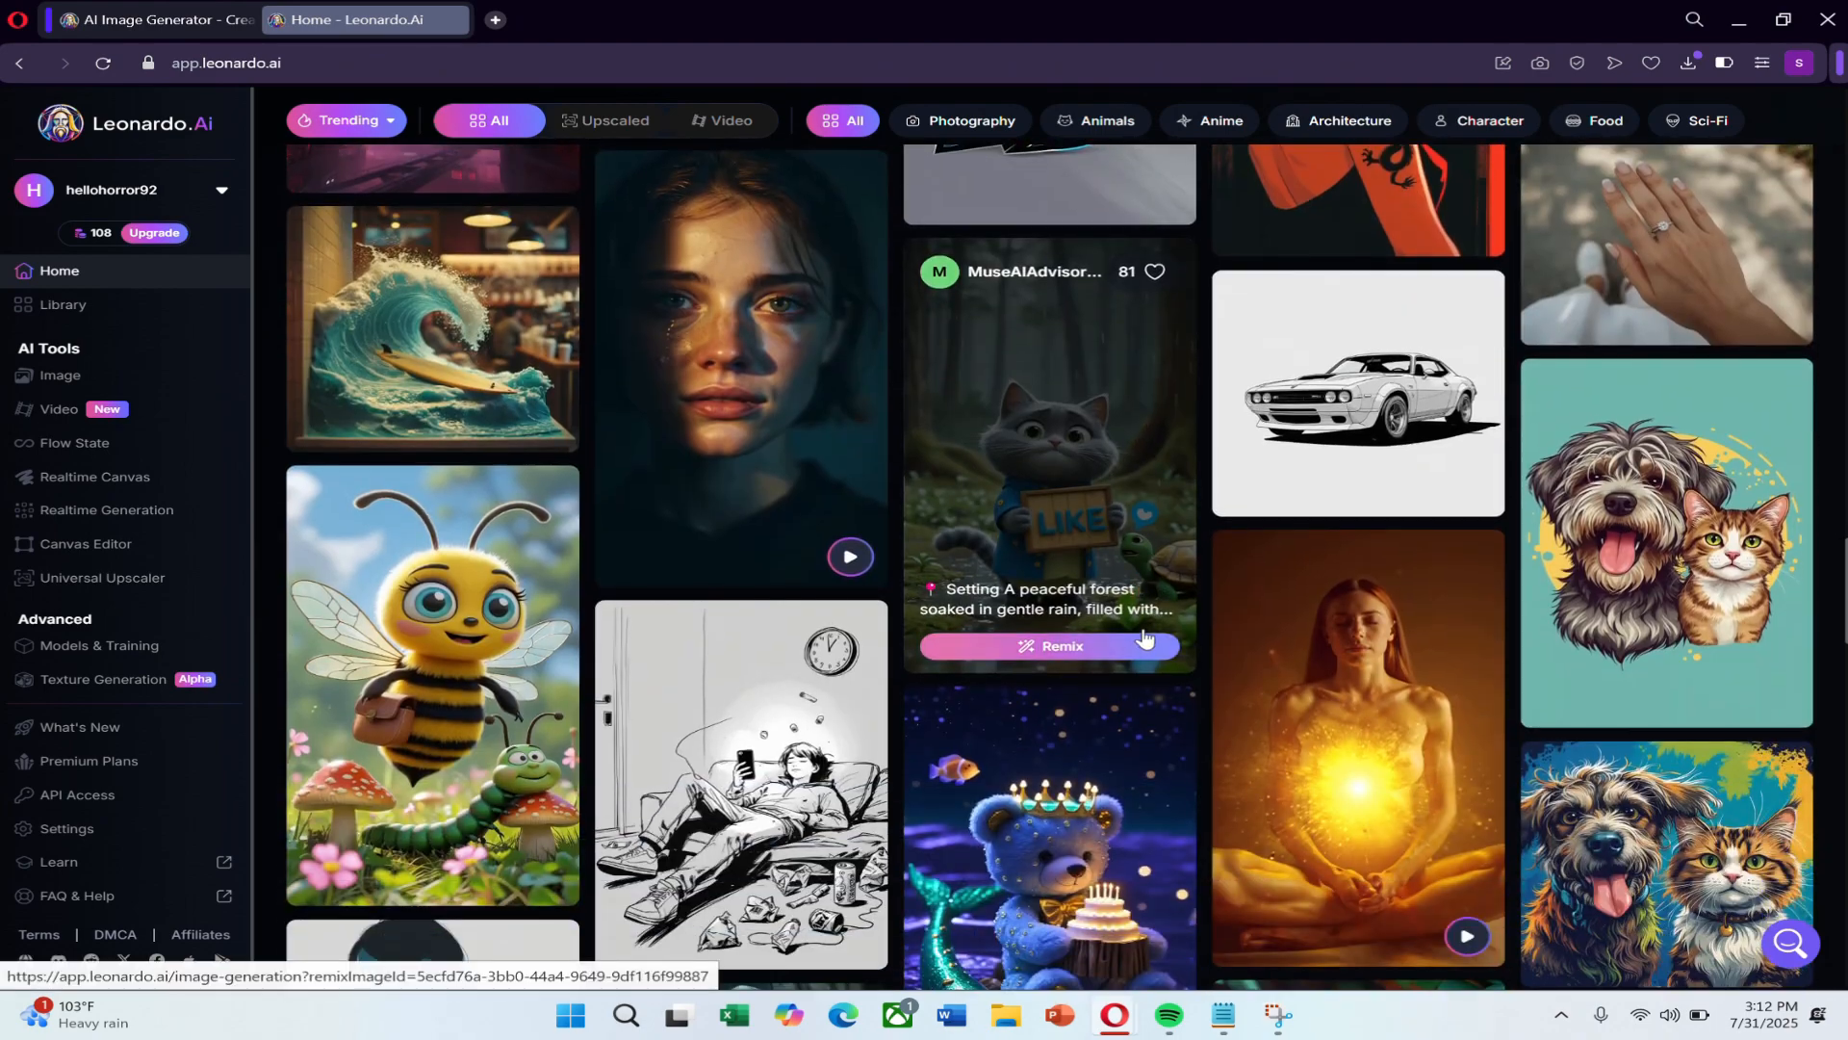
{"action": "scroll", "coordinate": [1144, 635], "scroll_direction": "up", "scroll_amount": 12}
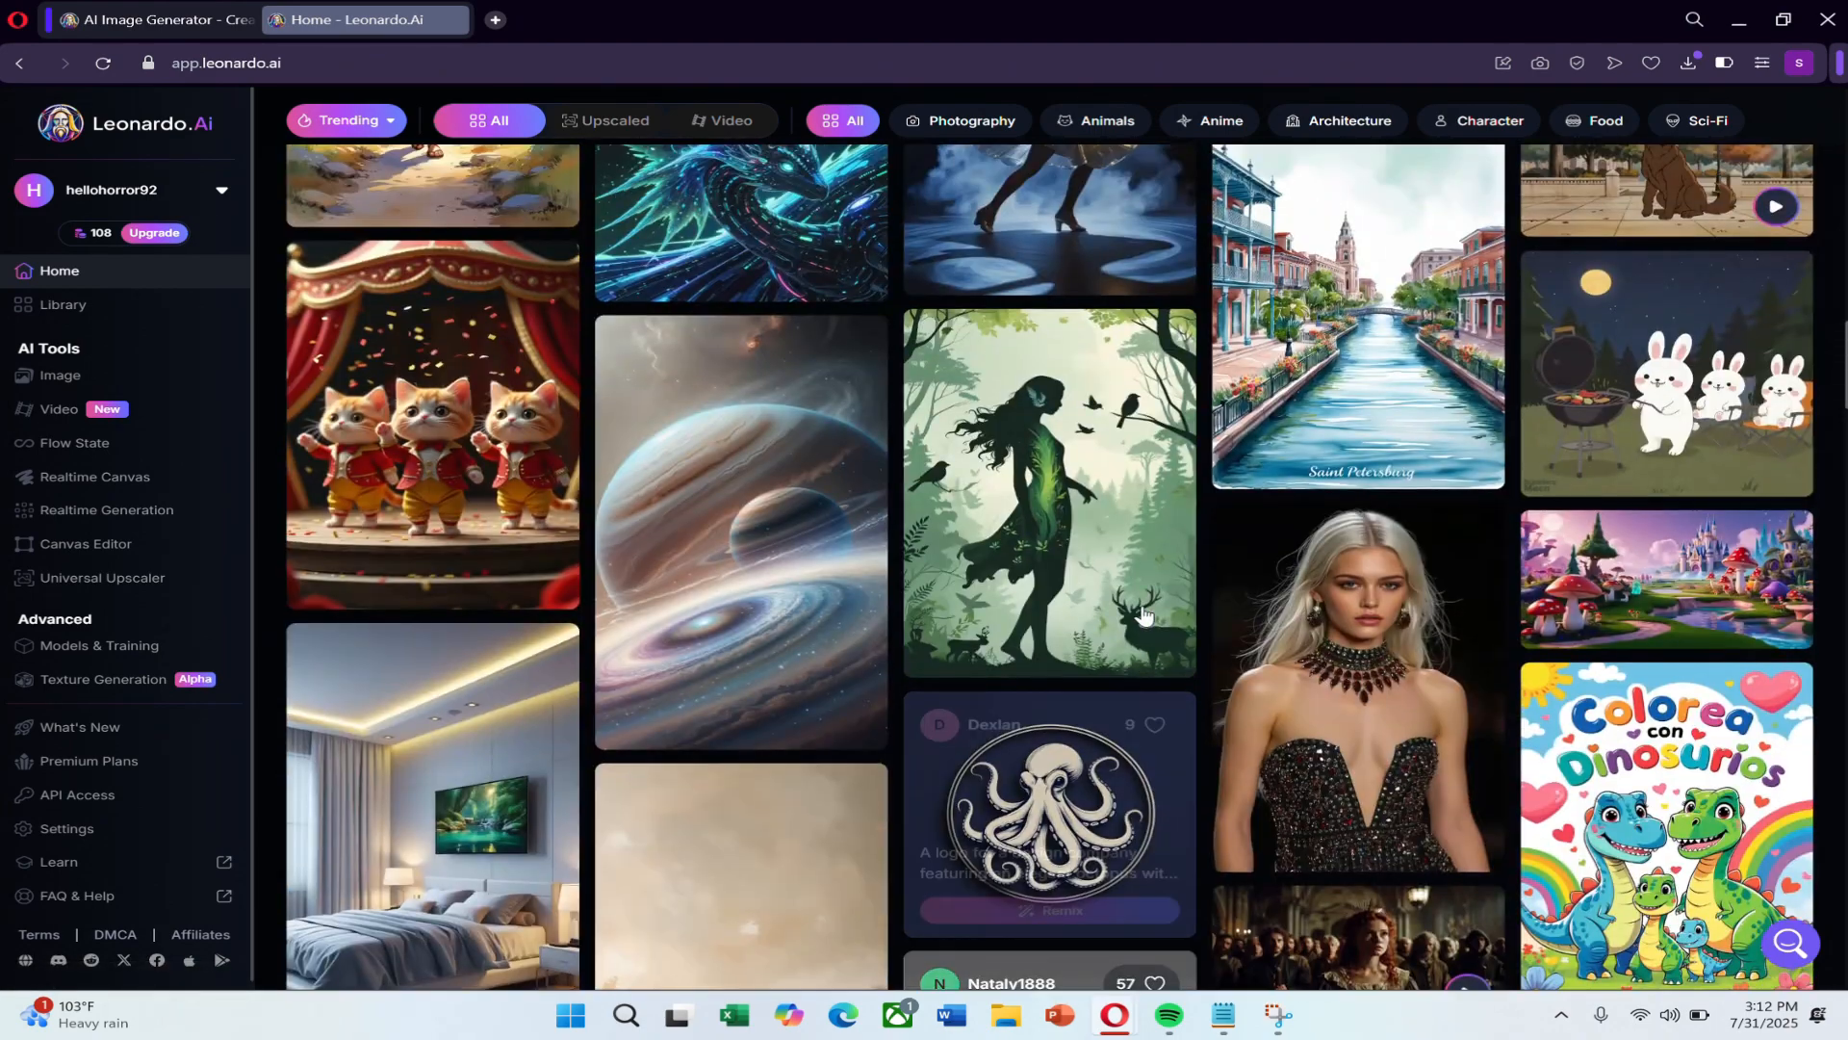
{"action": "mouse_move", "coordinate": [1143, 617]}
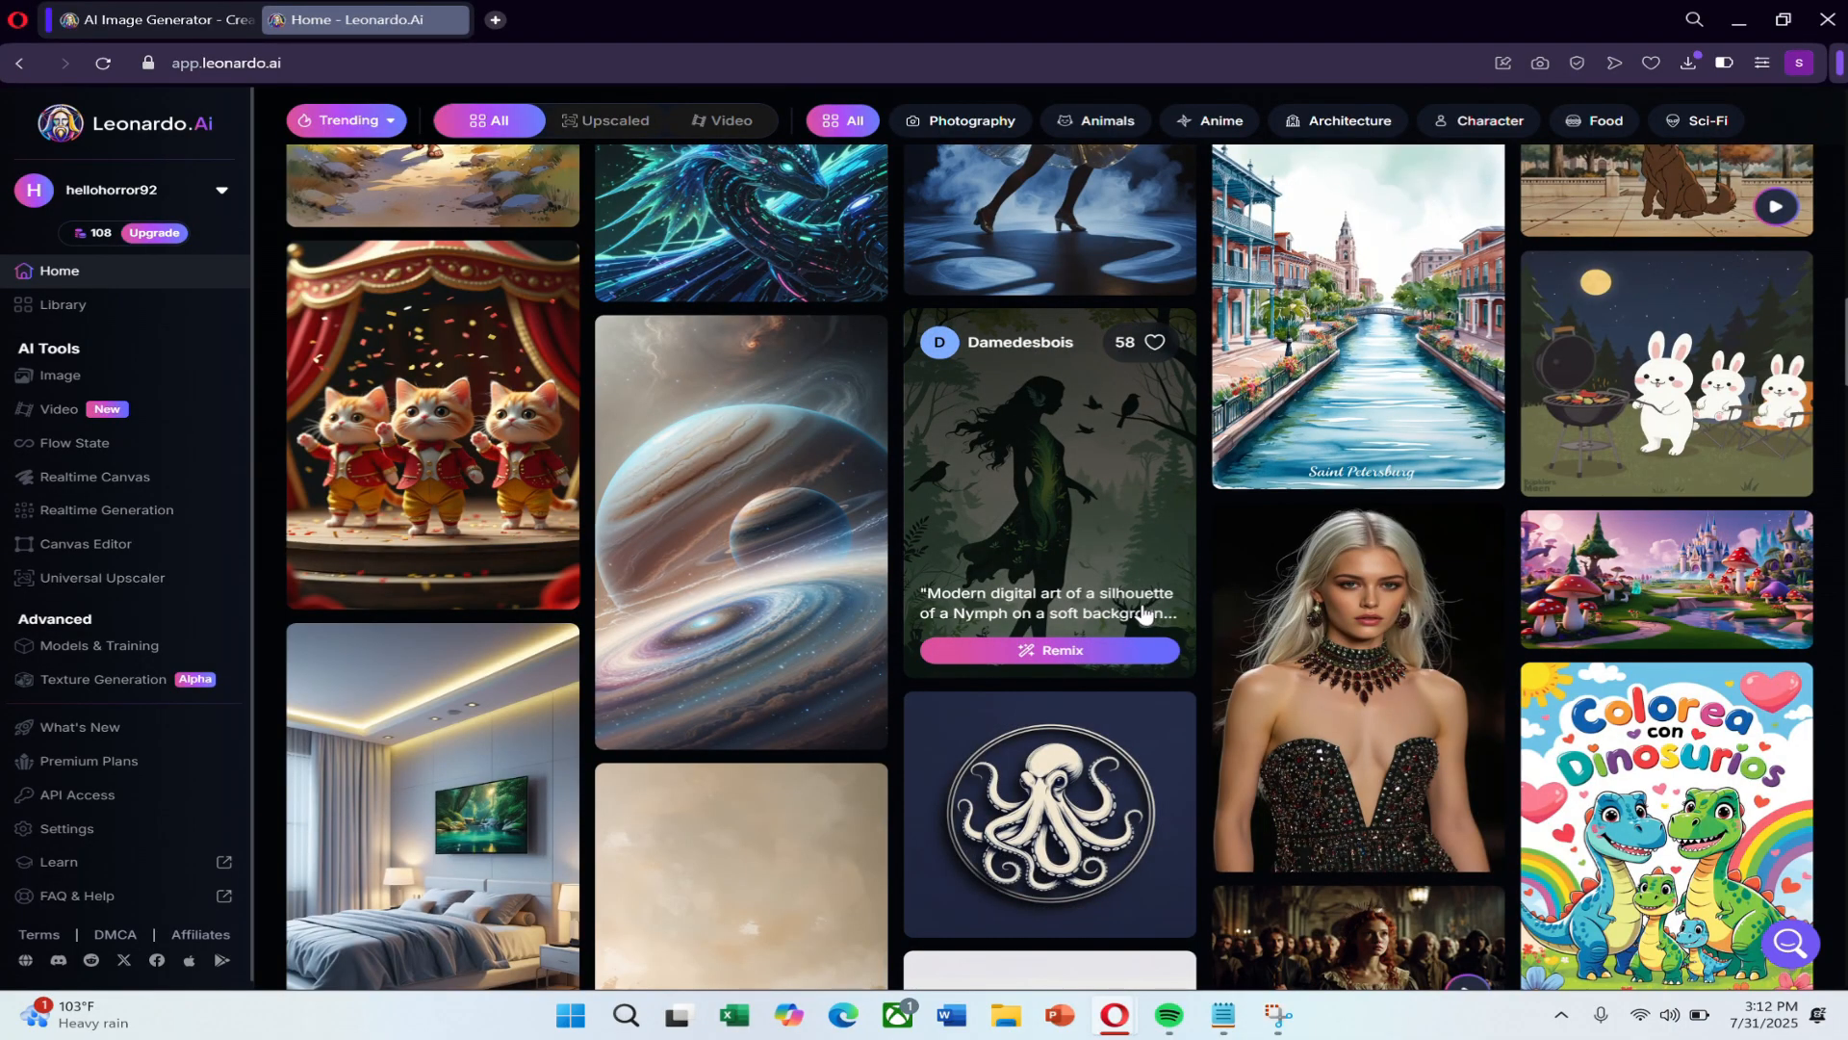
{"action": "scroll", "coordinate": [1144, 617], "scroll_direction": "up", "scroll_amount": 15}
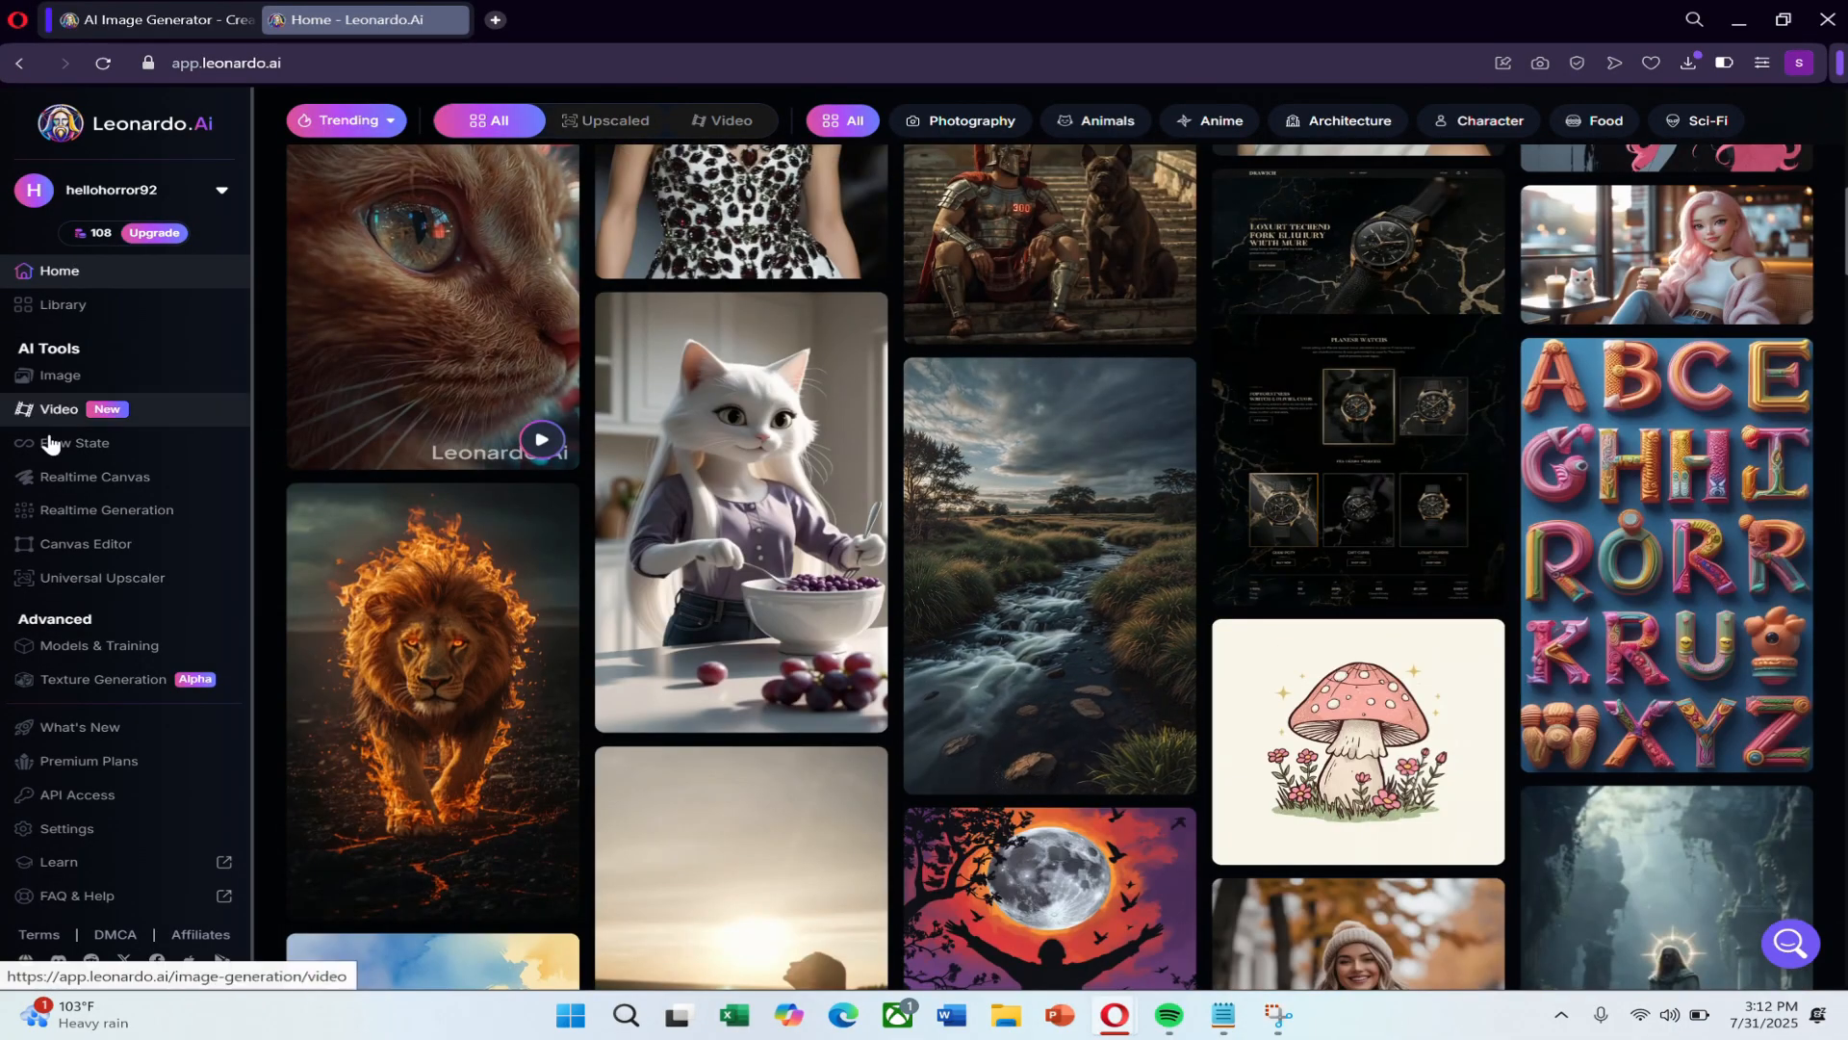
{"action": "left_click", "coordinate": [108, 380]}
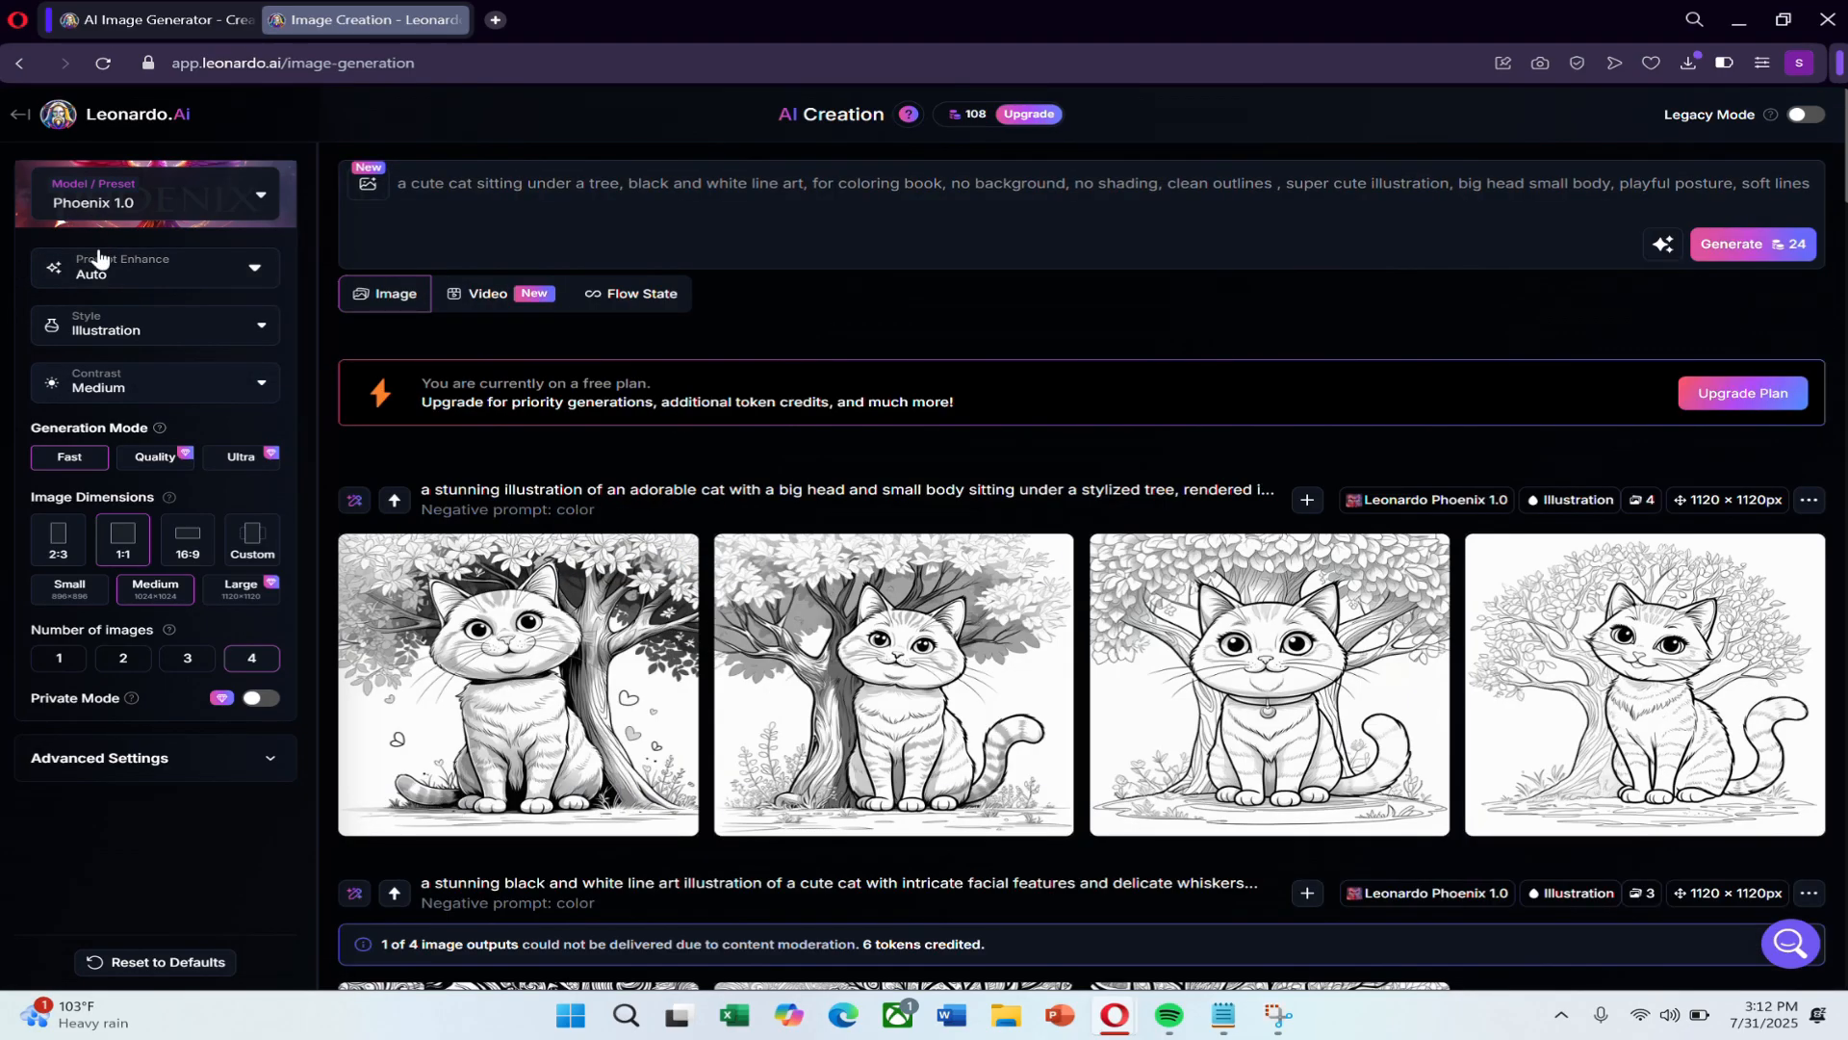
Set the image style to None for the Phoenix 1.0 model.
{"action": "left_click", "coordinate": [212, 339]}
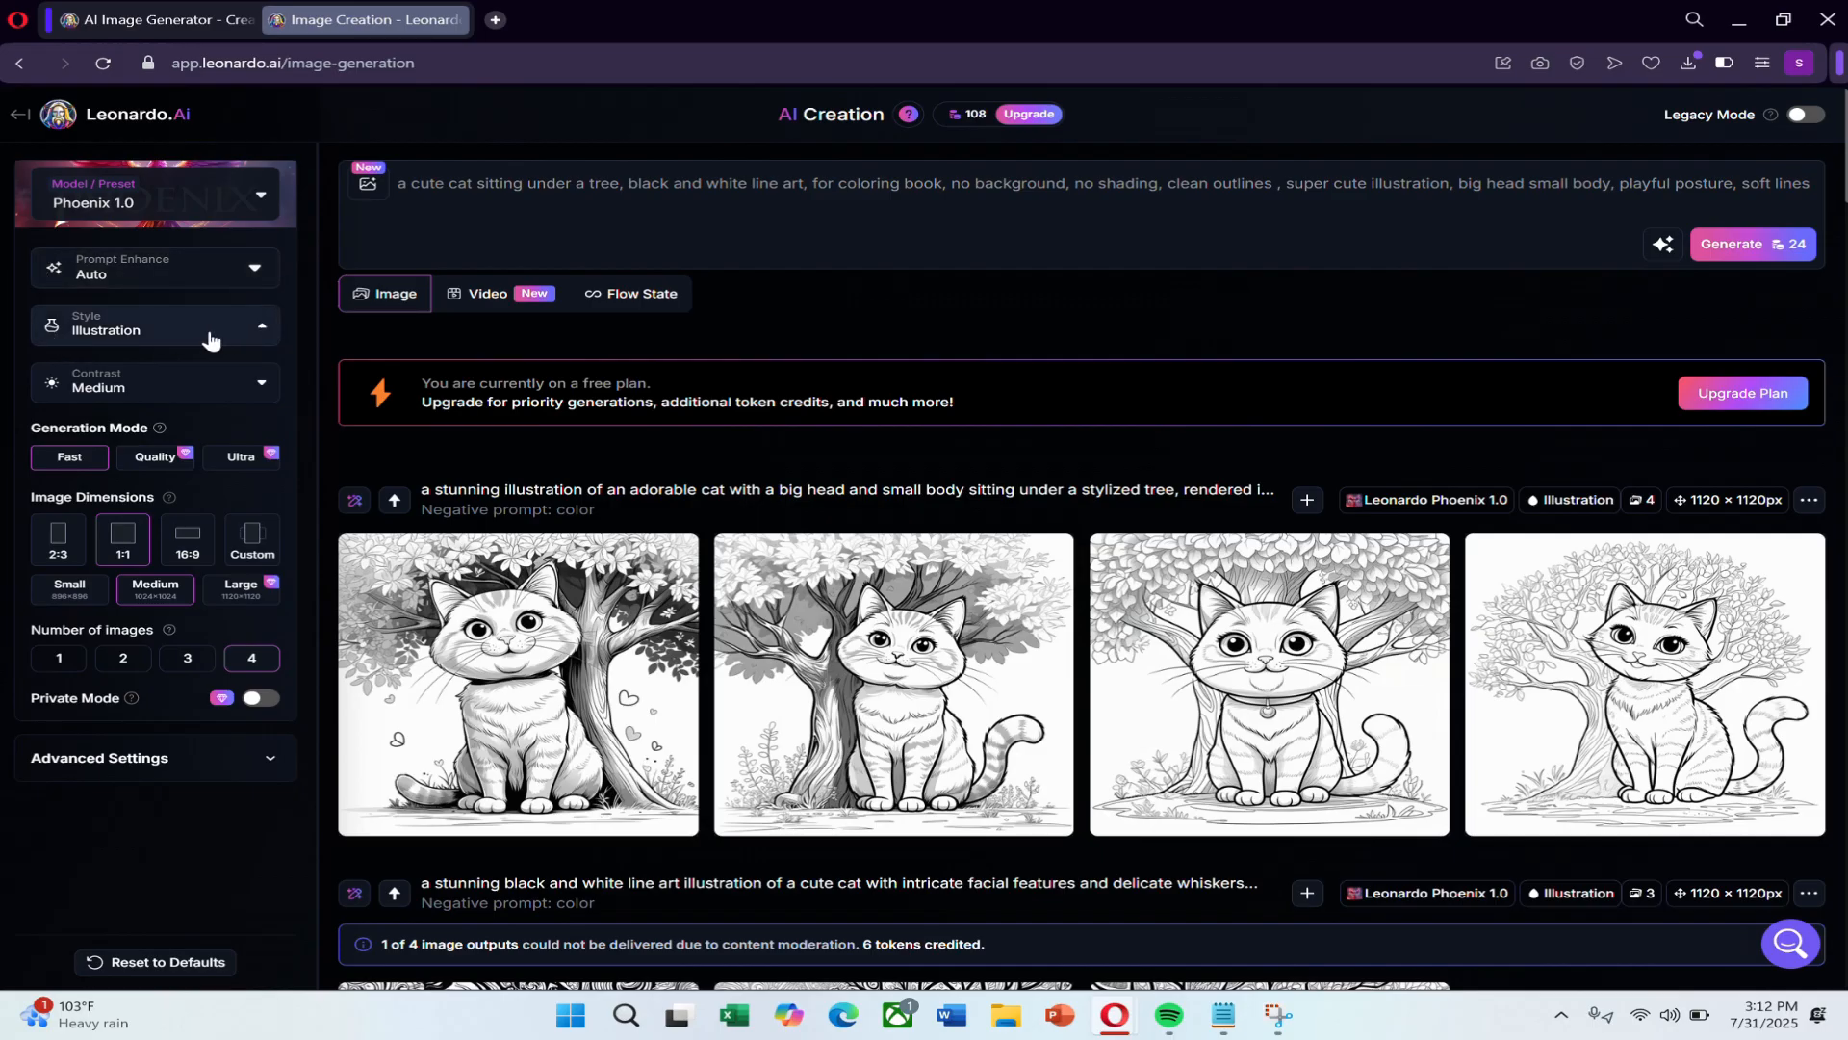
{"action": "scroll", "coordinate": [115, 536], "scroll_direction": "down", "scroll_amount": 2}
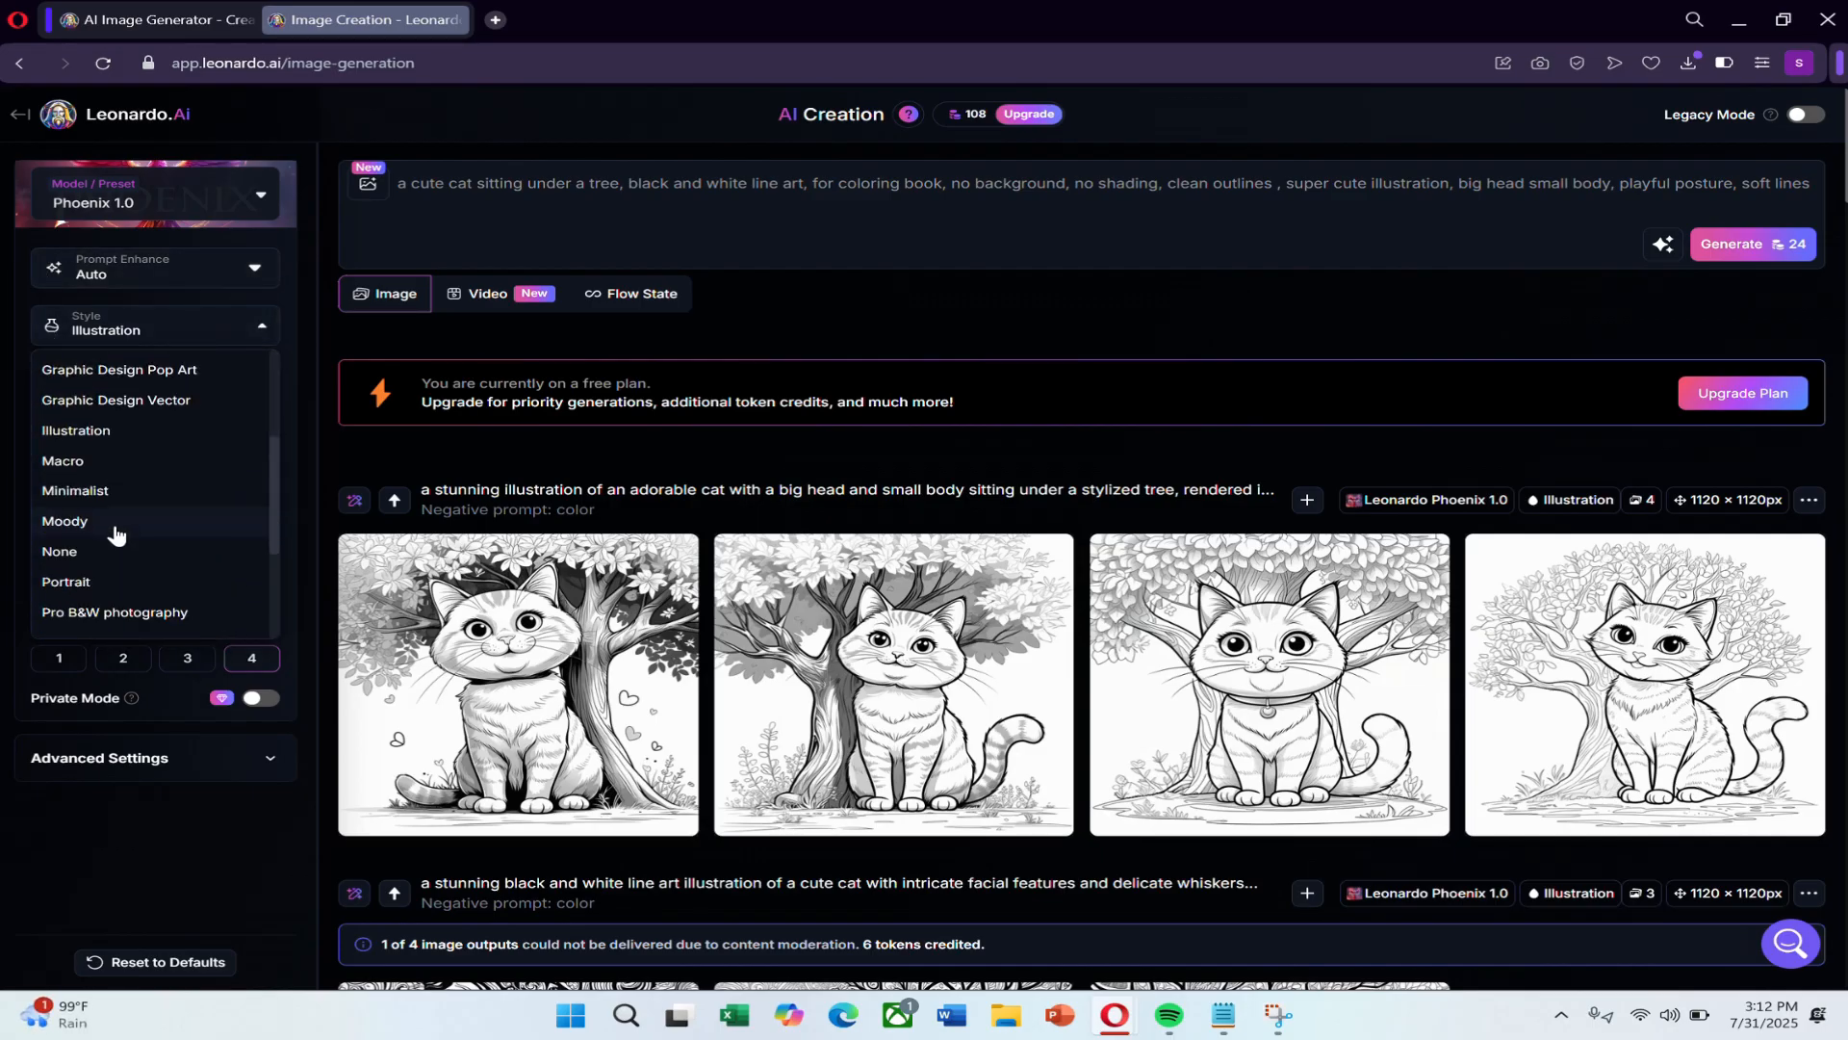
{"action": "scroll", "coordinate": [116, 495], "scroll_direction": "down", "scroll_amount": 2}
{"action": "left_click", "coordinate": [62, 463]}
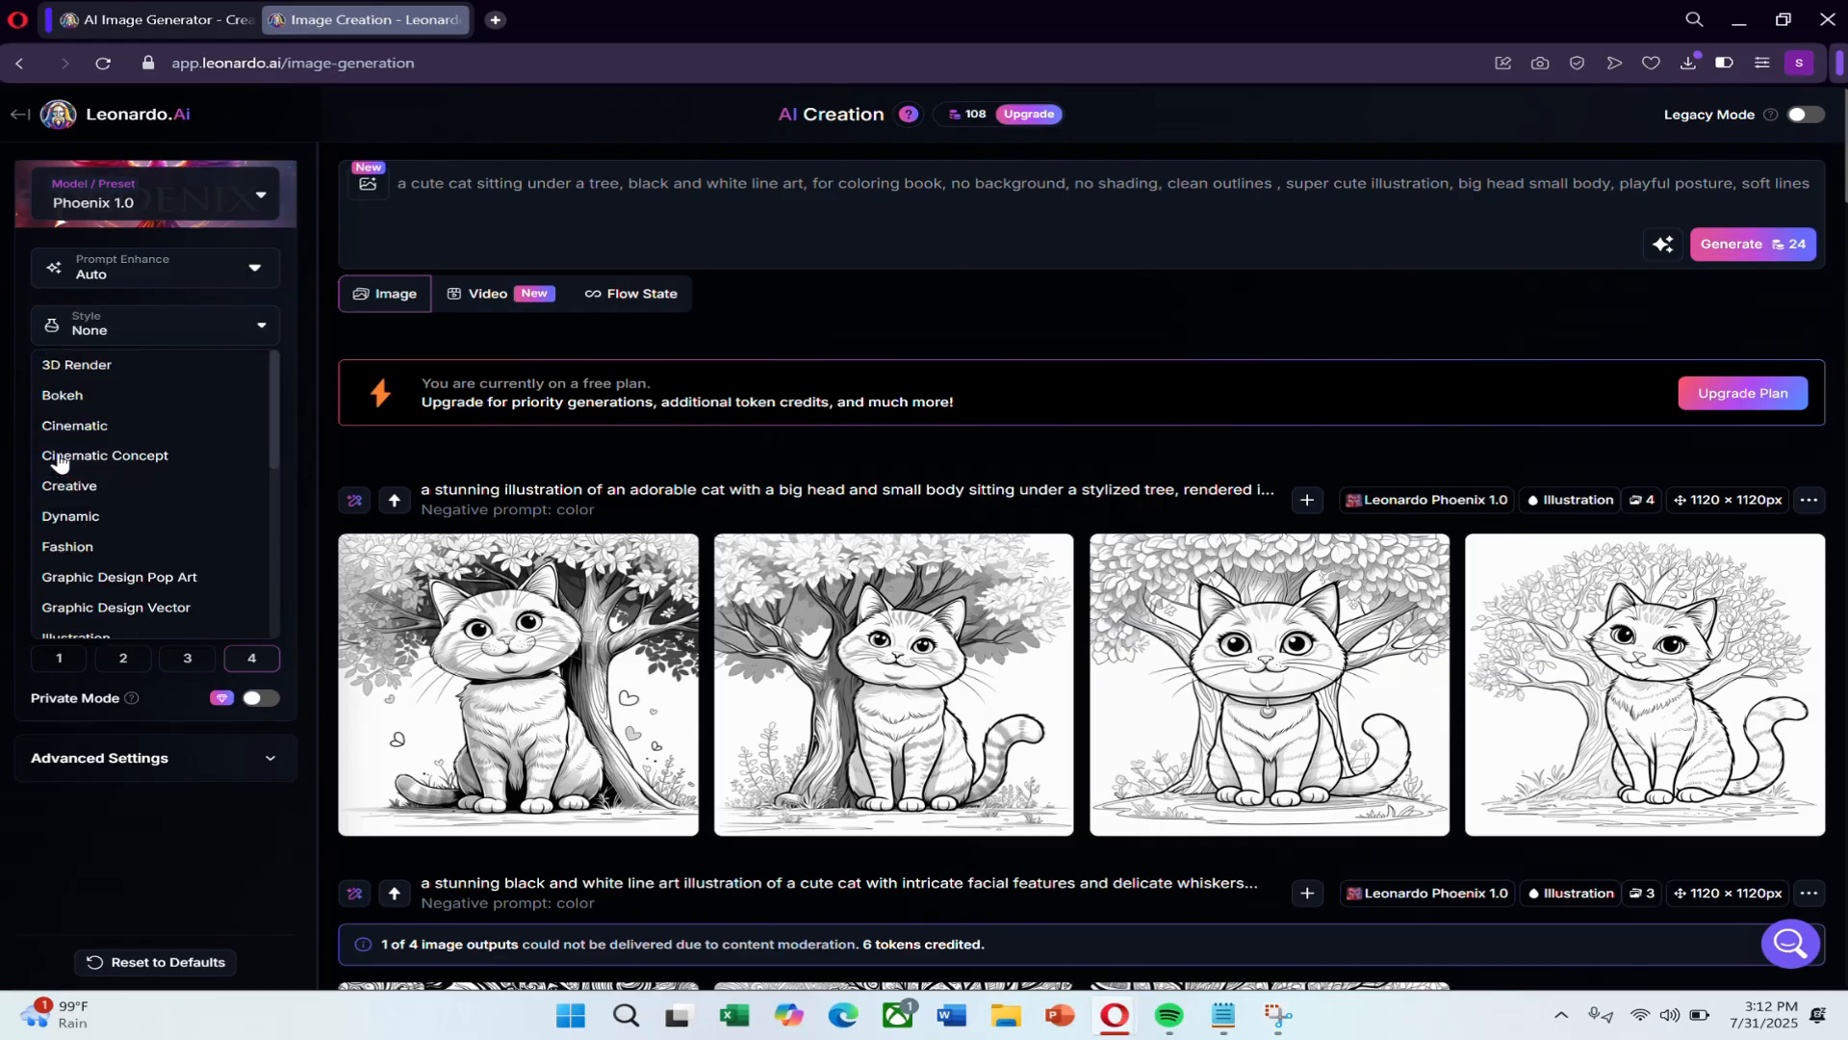
Switch the model preset to Portrait Perfect and choose the Portrait Cinematic style.
{"action": "left_click", "coordinate": [236, 199]}
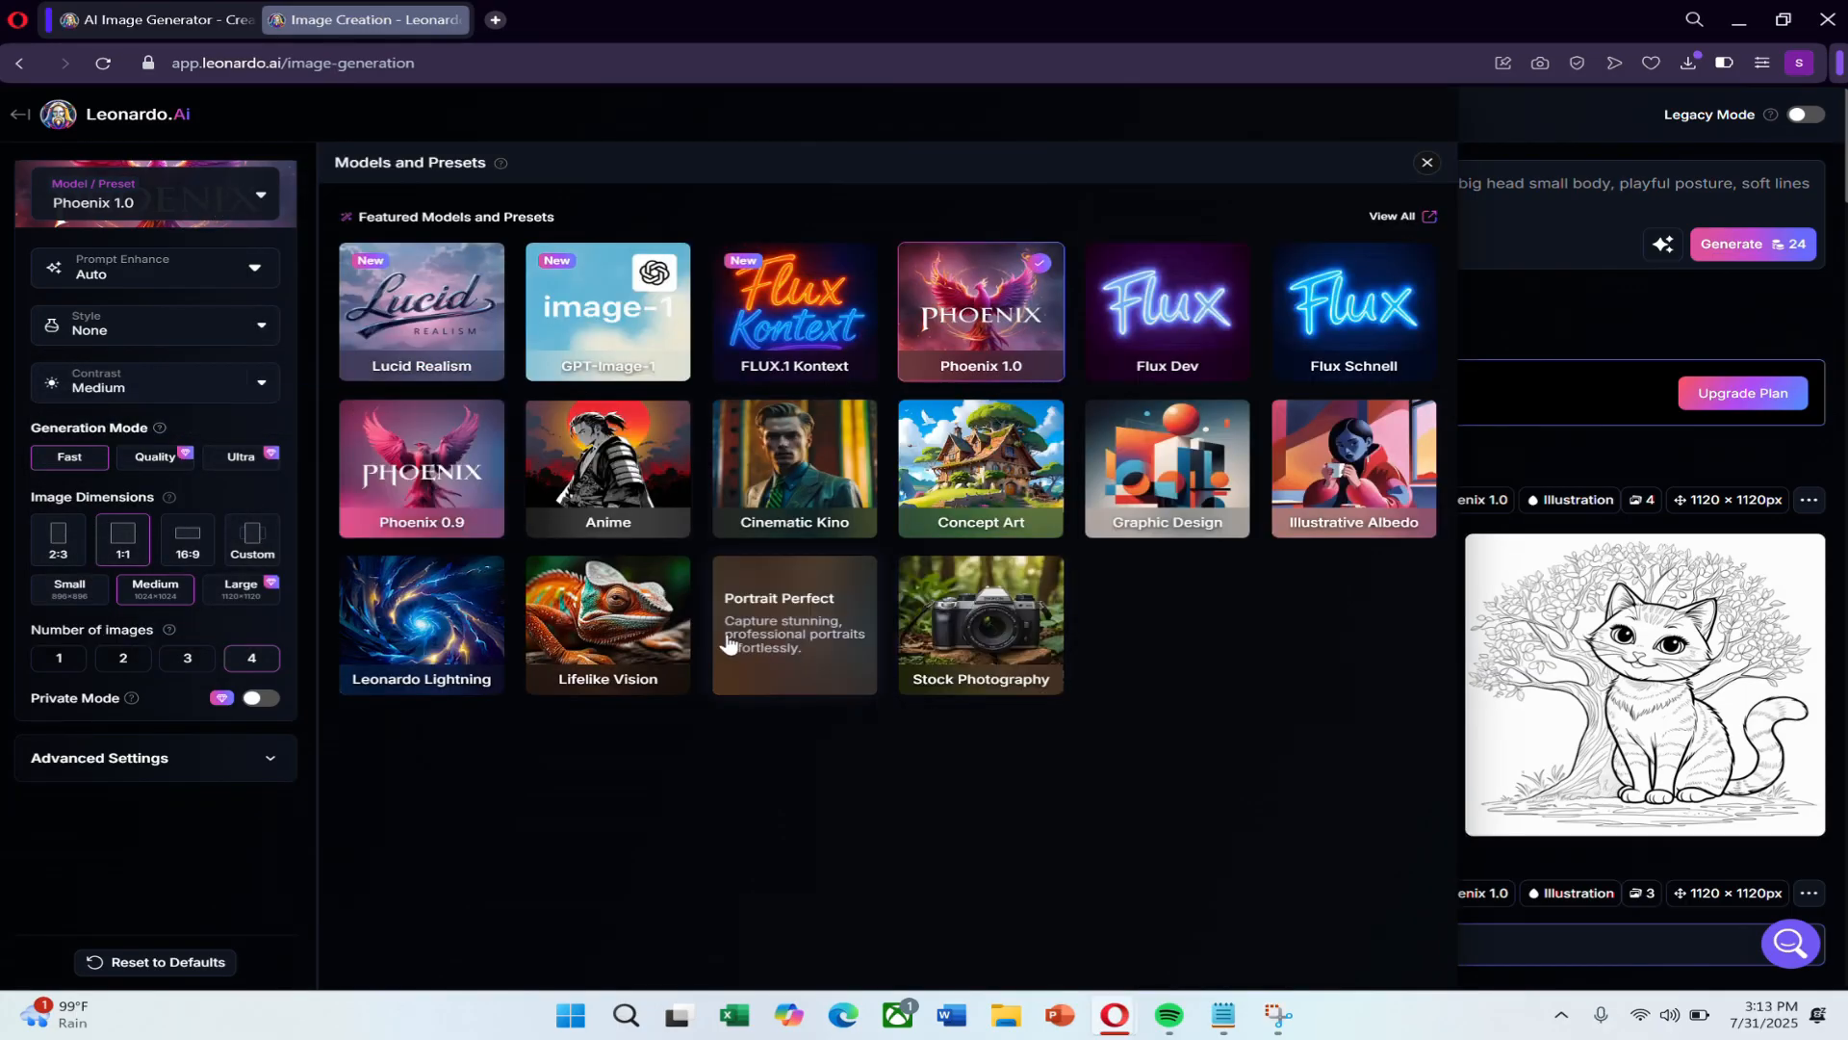
{"action": "left_click", "coordinate": [776, 624]}
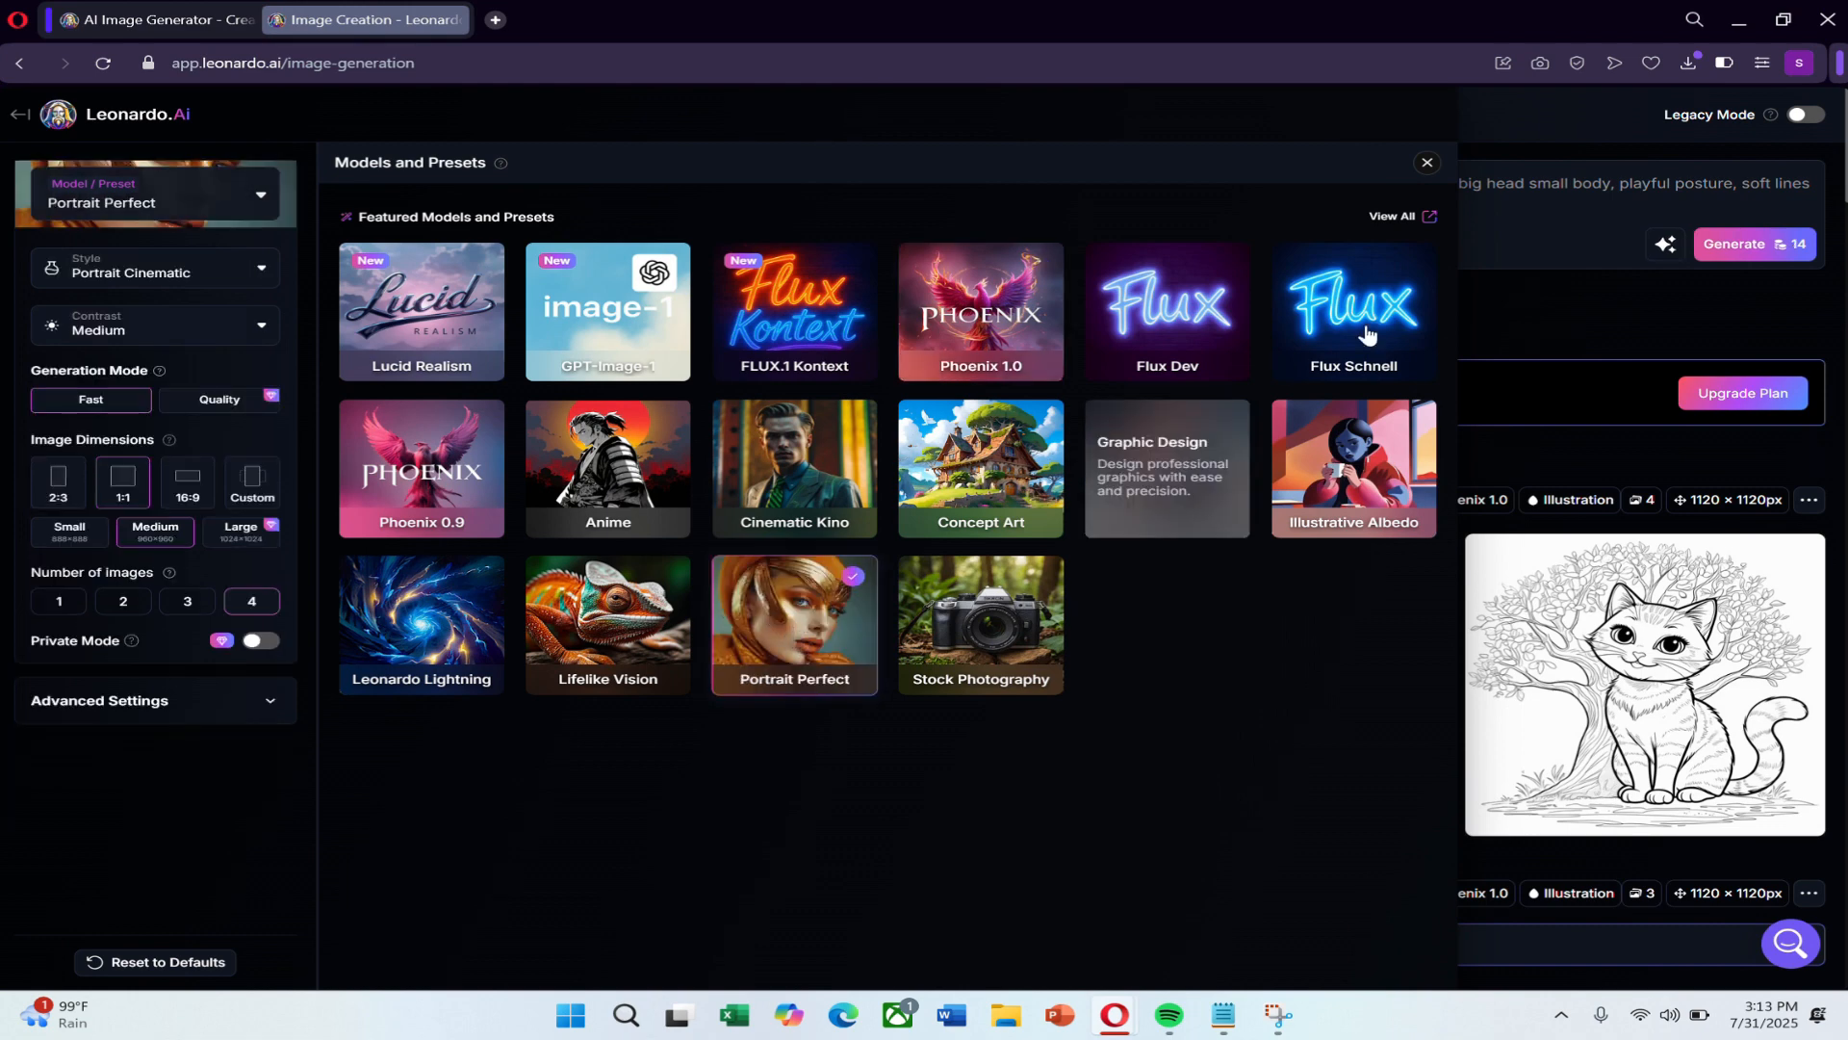
{"action": "left_click", "coordinate": [1427, 162]}
{"action": "mouse_move", "coordinate": [781, 743]}
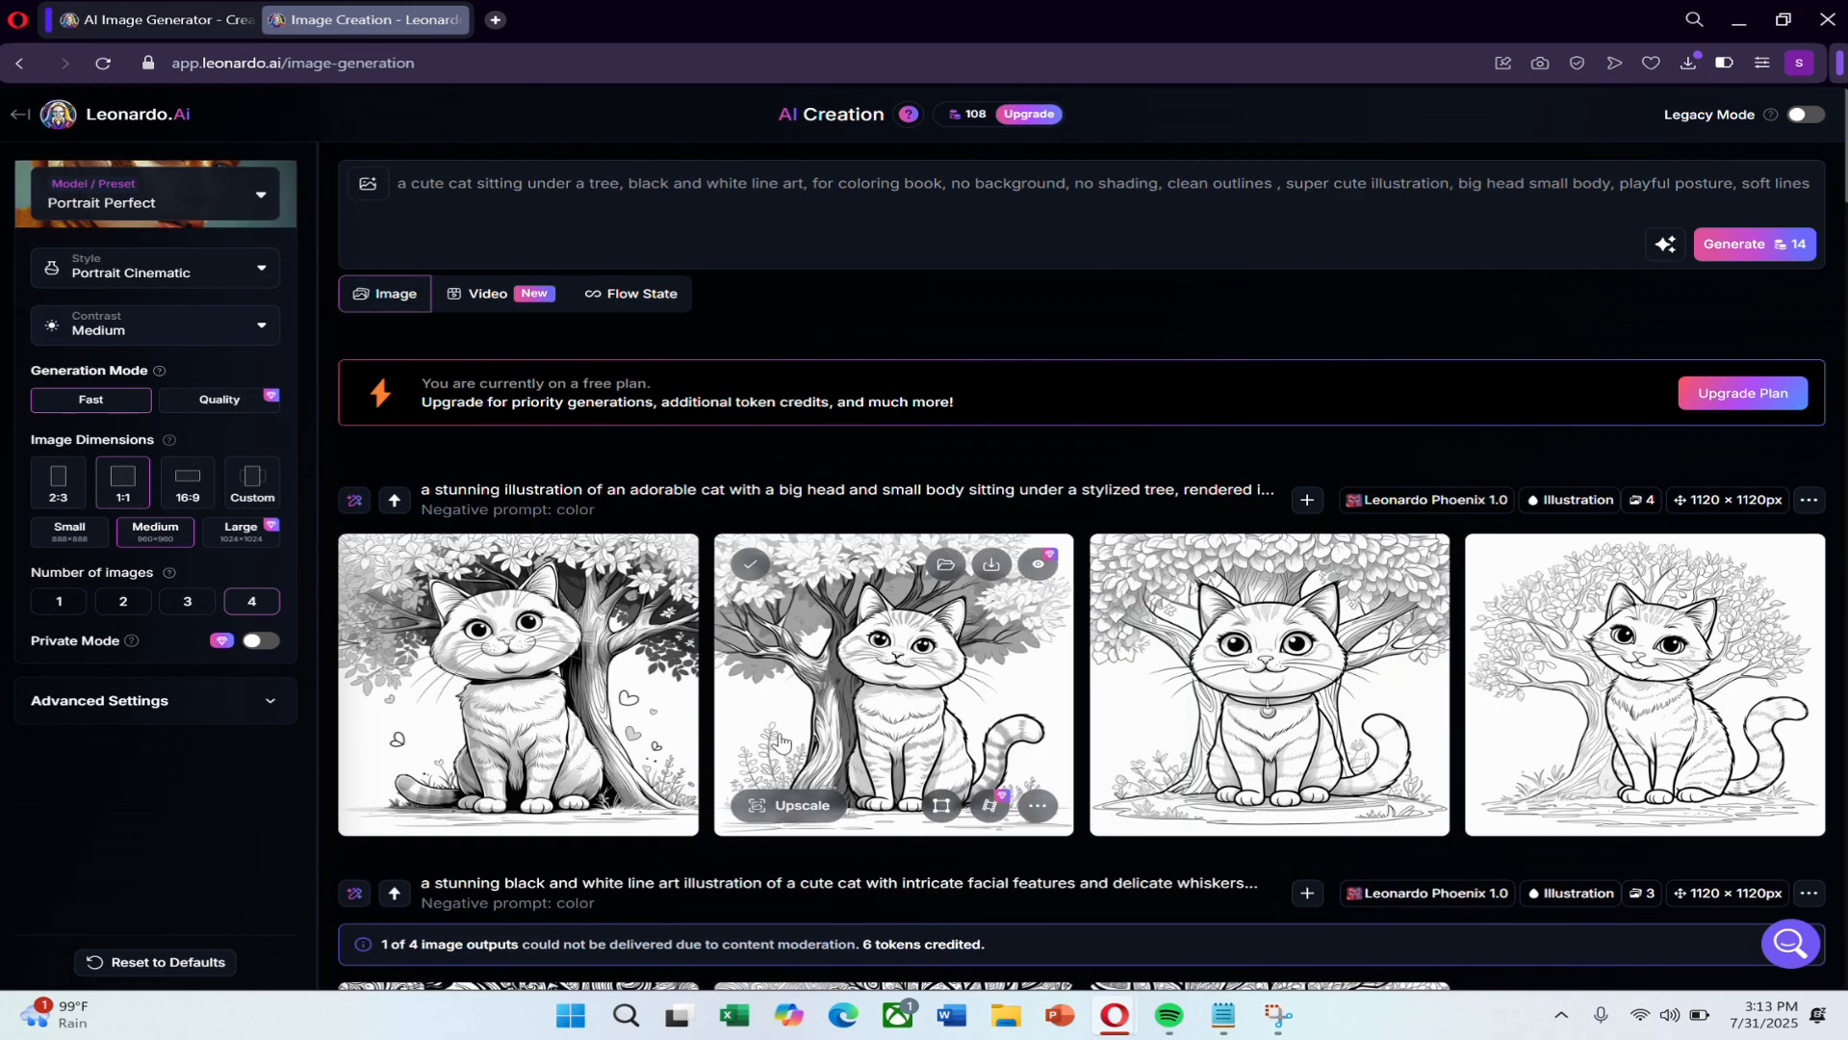
{"action": "mouse_move", "coordinate": [505, 799]}
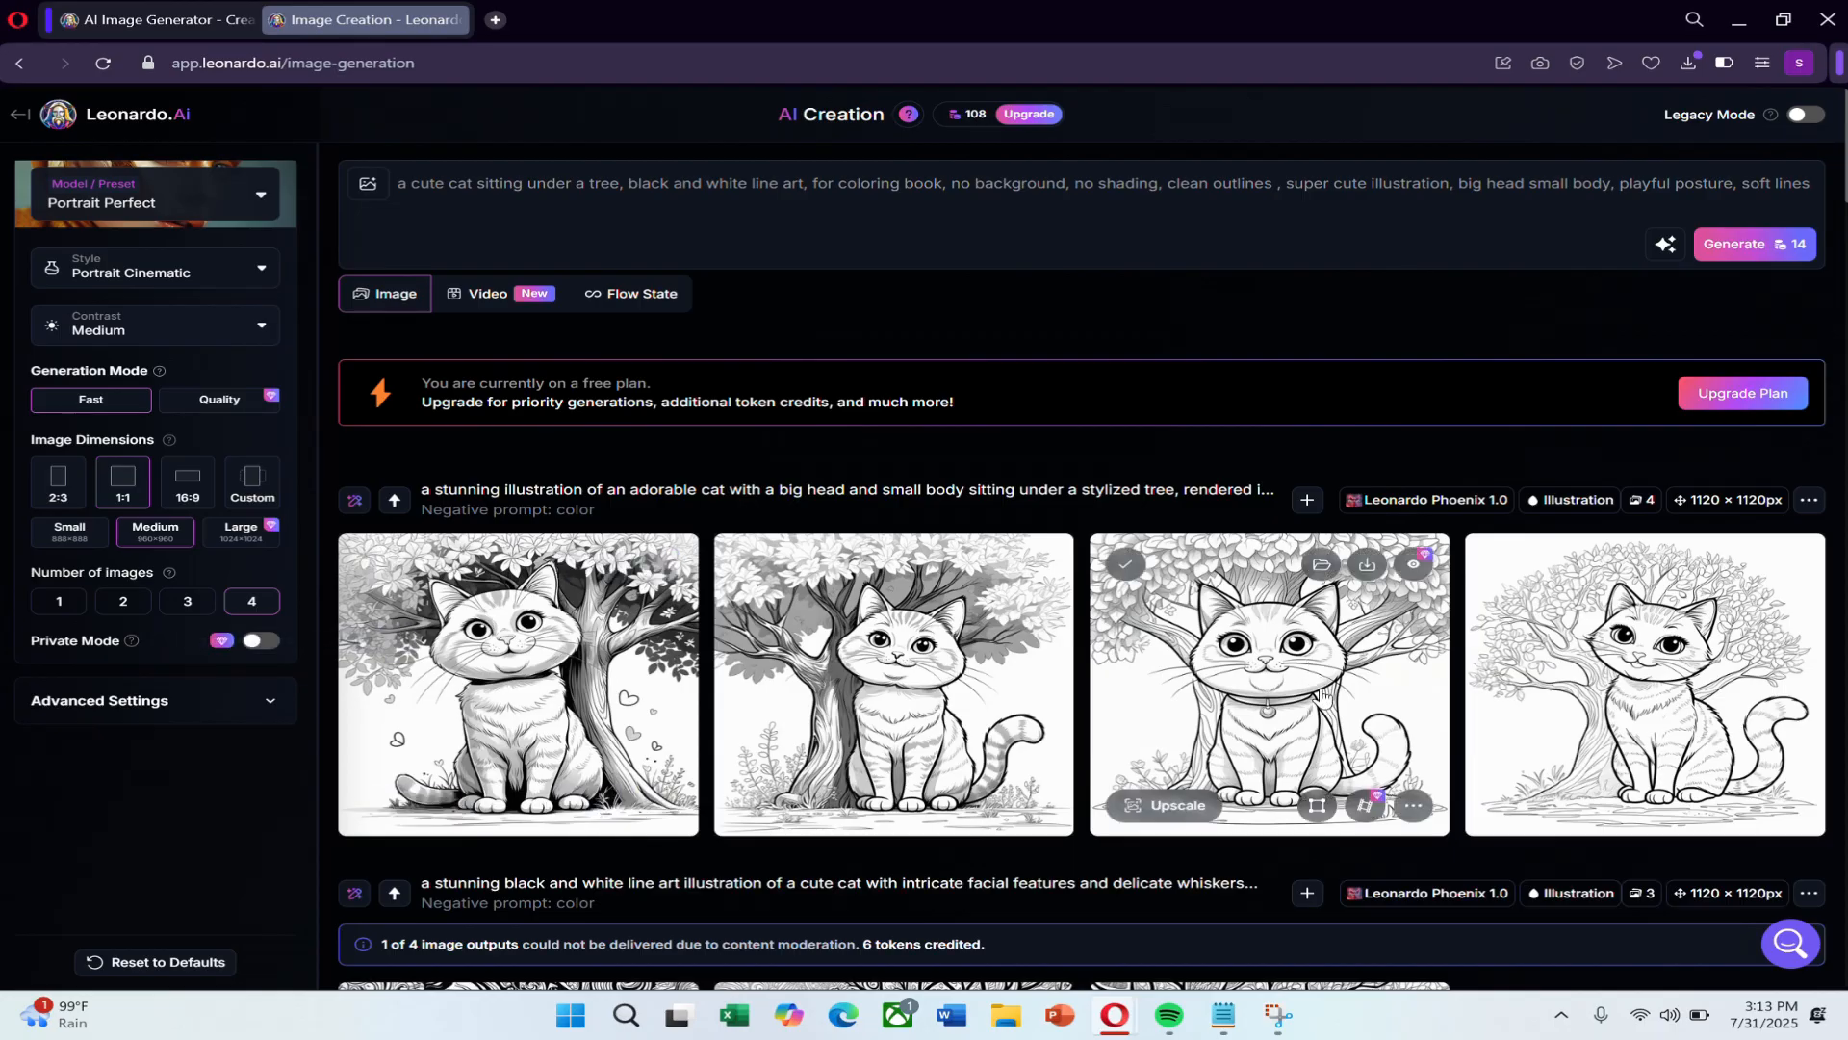
{"action": "left_click", "coordinate": [138, 276]}
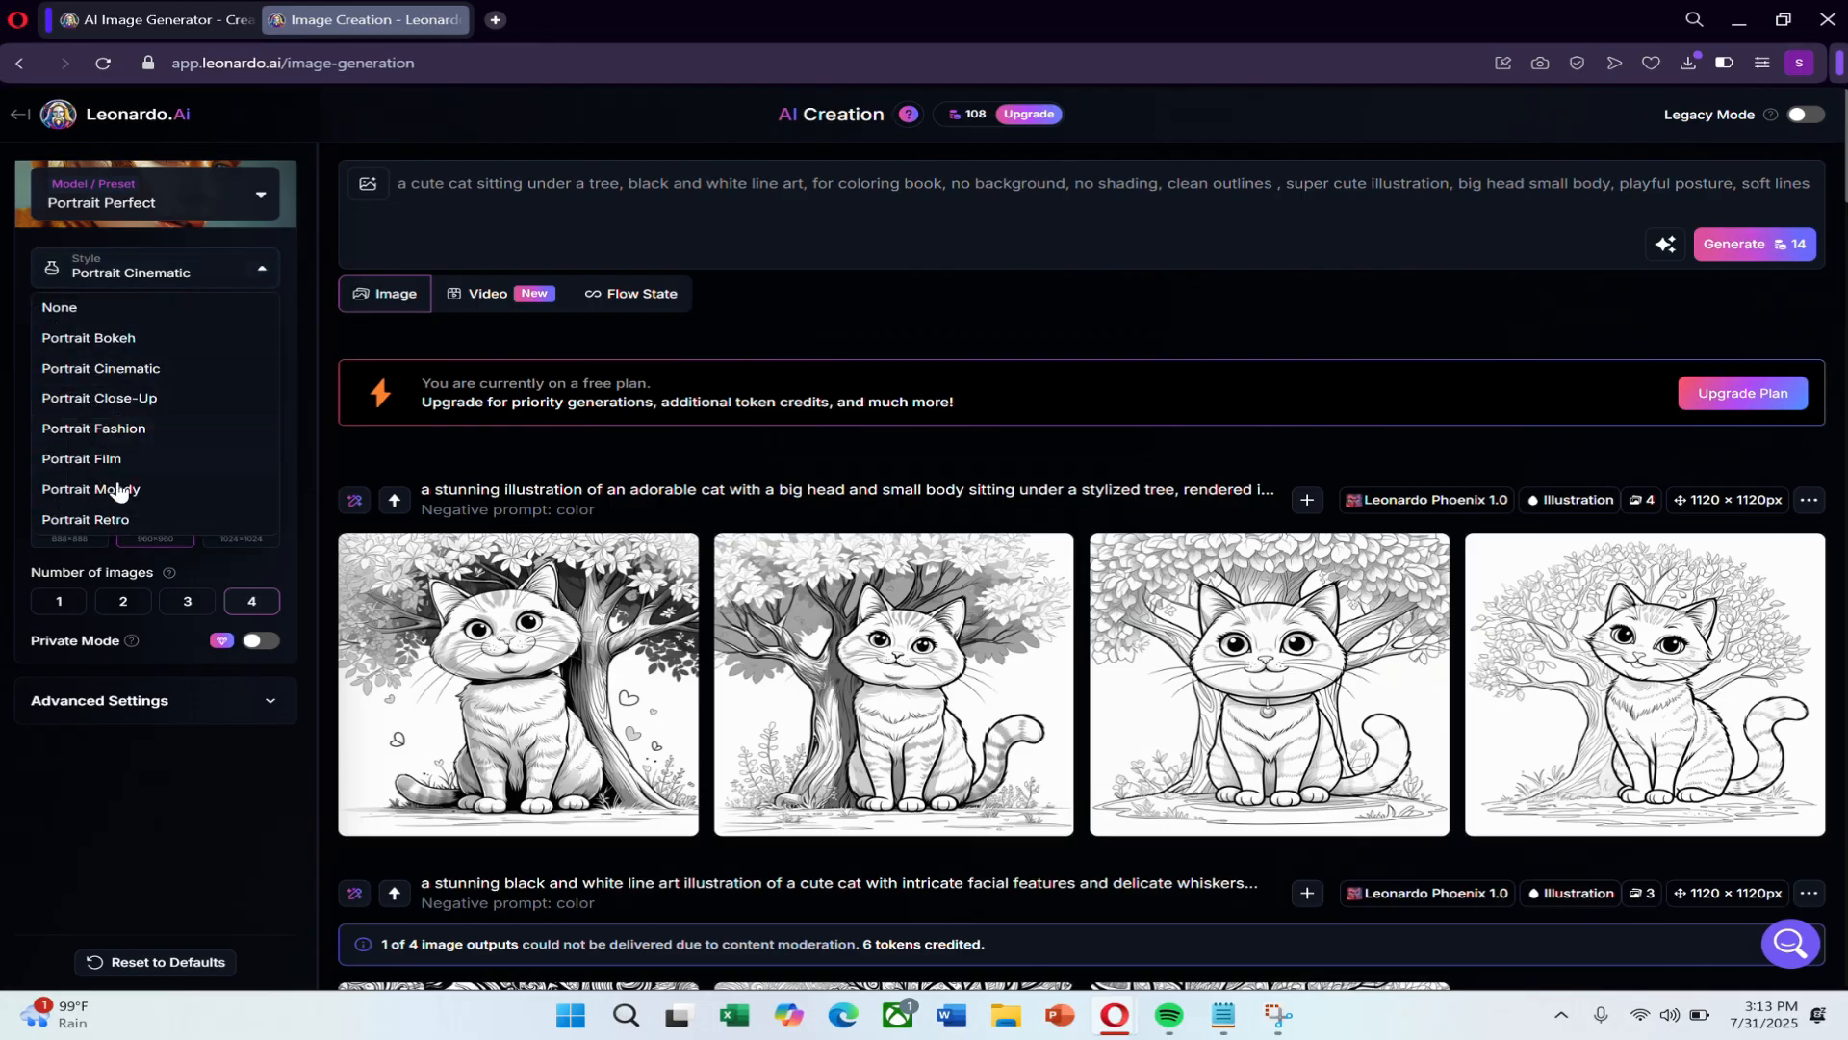
{"action": "left_click", "coordinate": [140, 369]}
Read the Creating Consistent Characters guide from the home page, return to image creation and close the guide.
{"action": "left_click", "coordinate": [20, 114]}
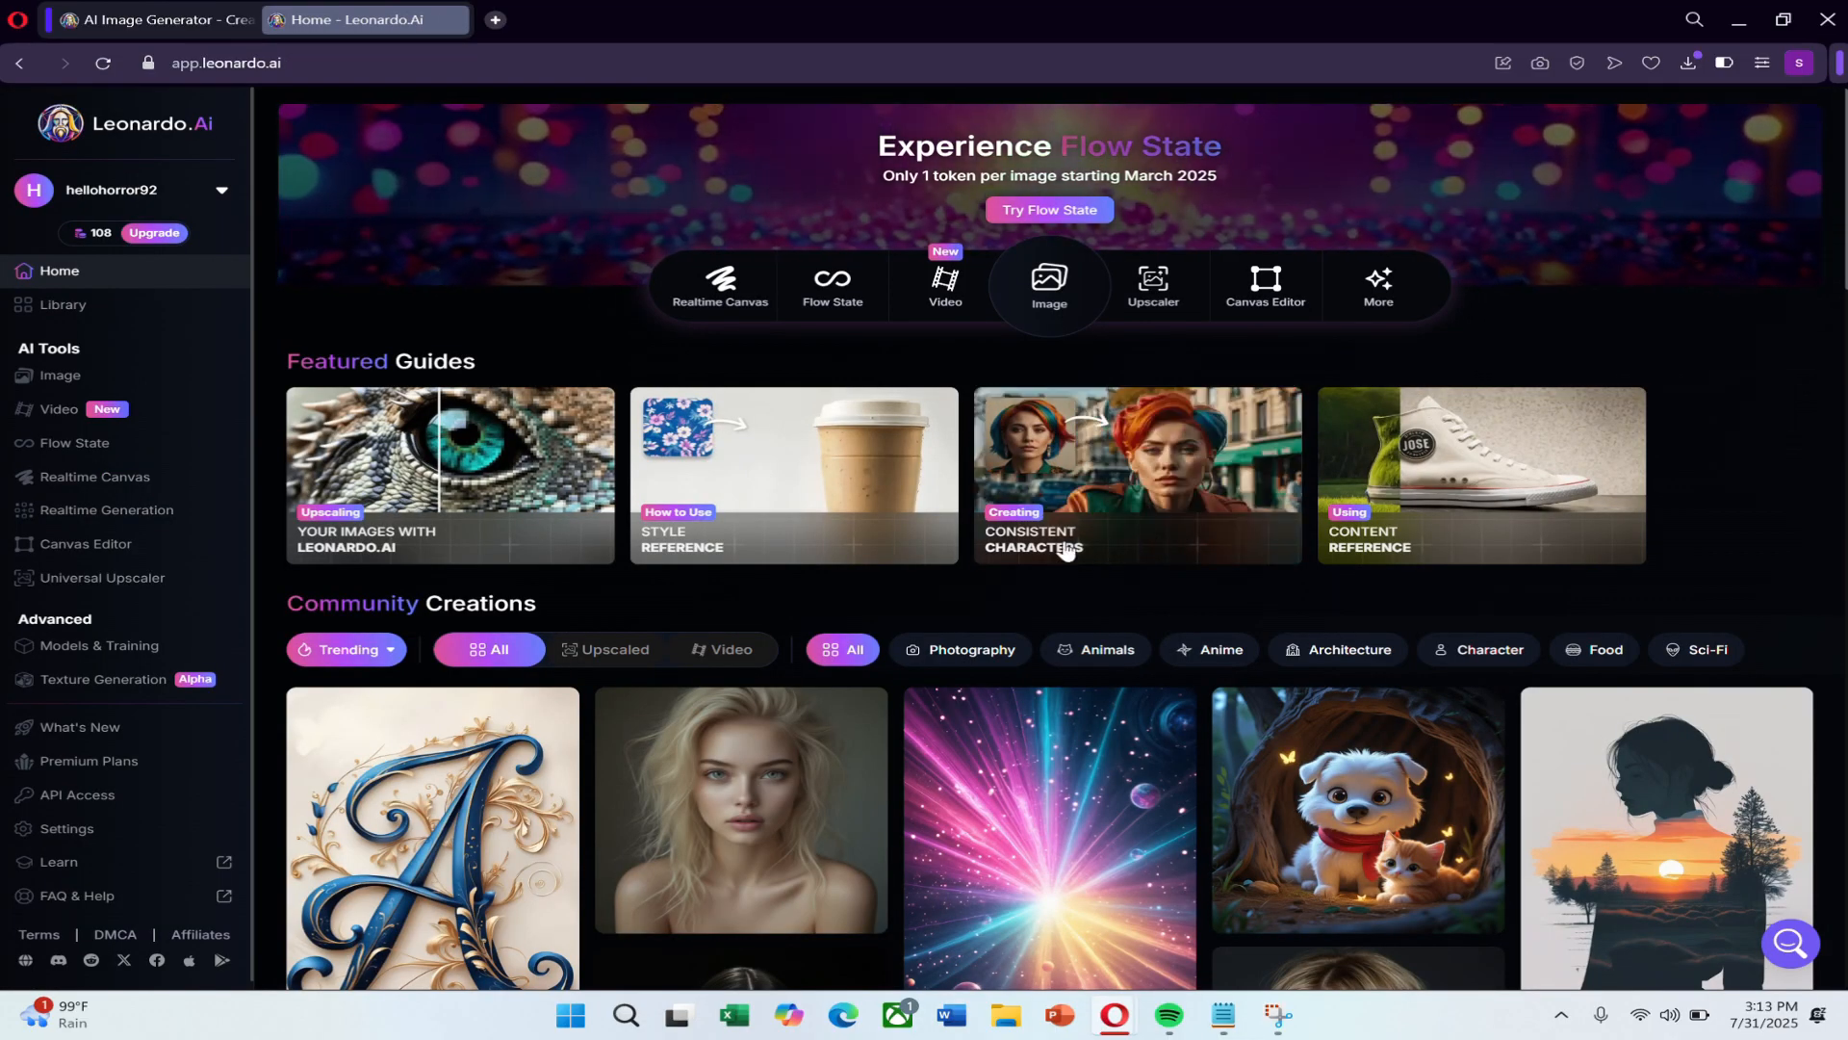
{"action": "left_click", "coordinate": [1088, 496]}
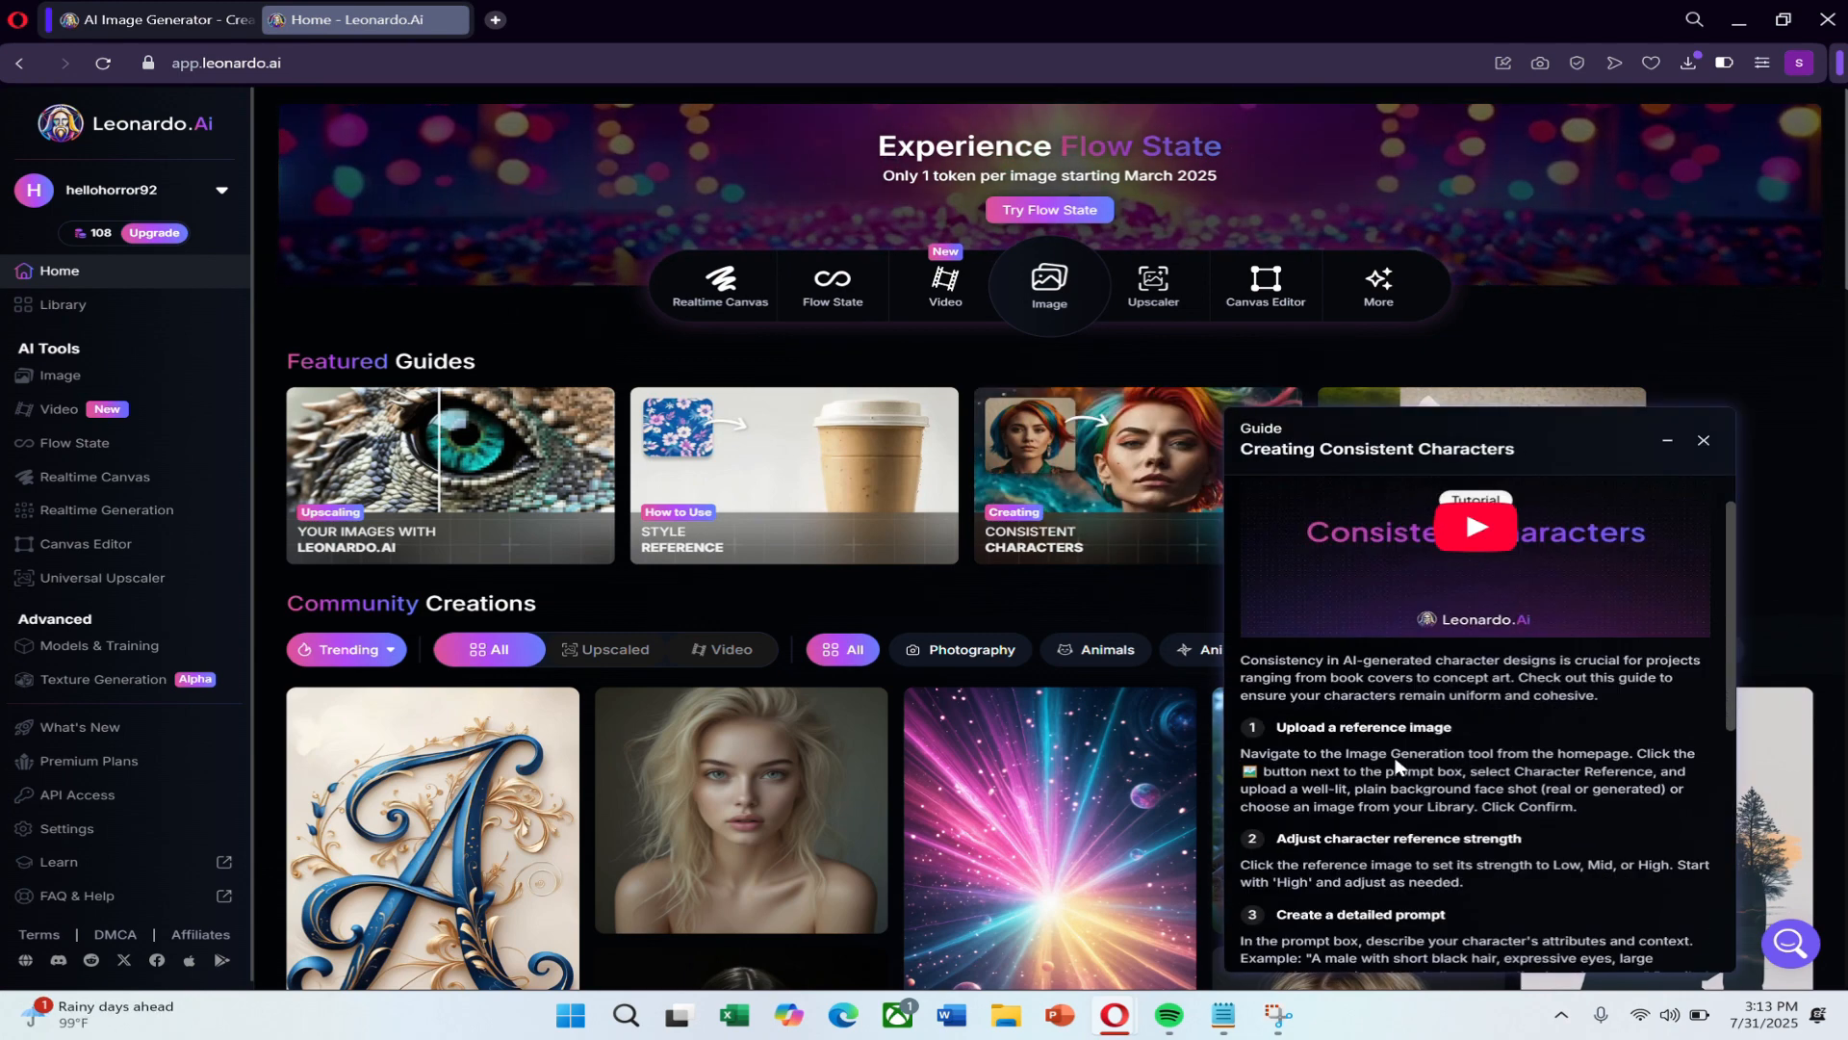
{"action": "scroll", "coordinate": [1397, 765], "scroll_direction": "down", "scroll_amount": 2}
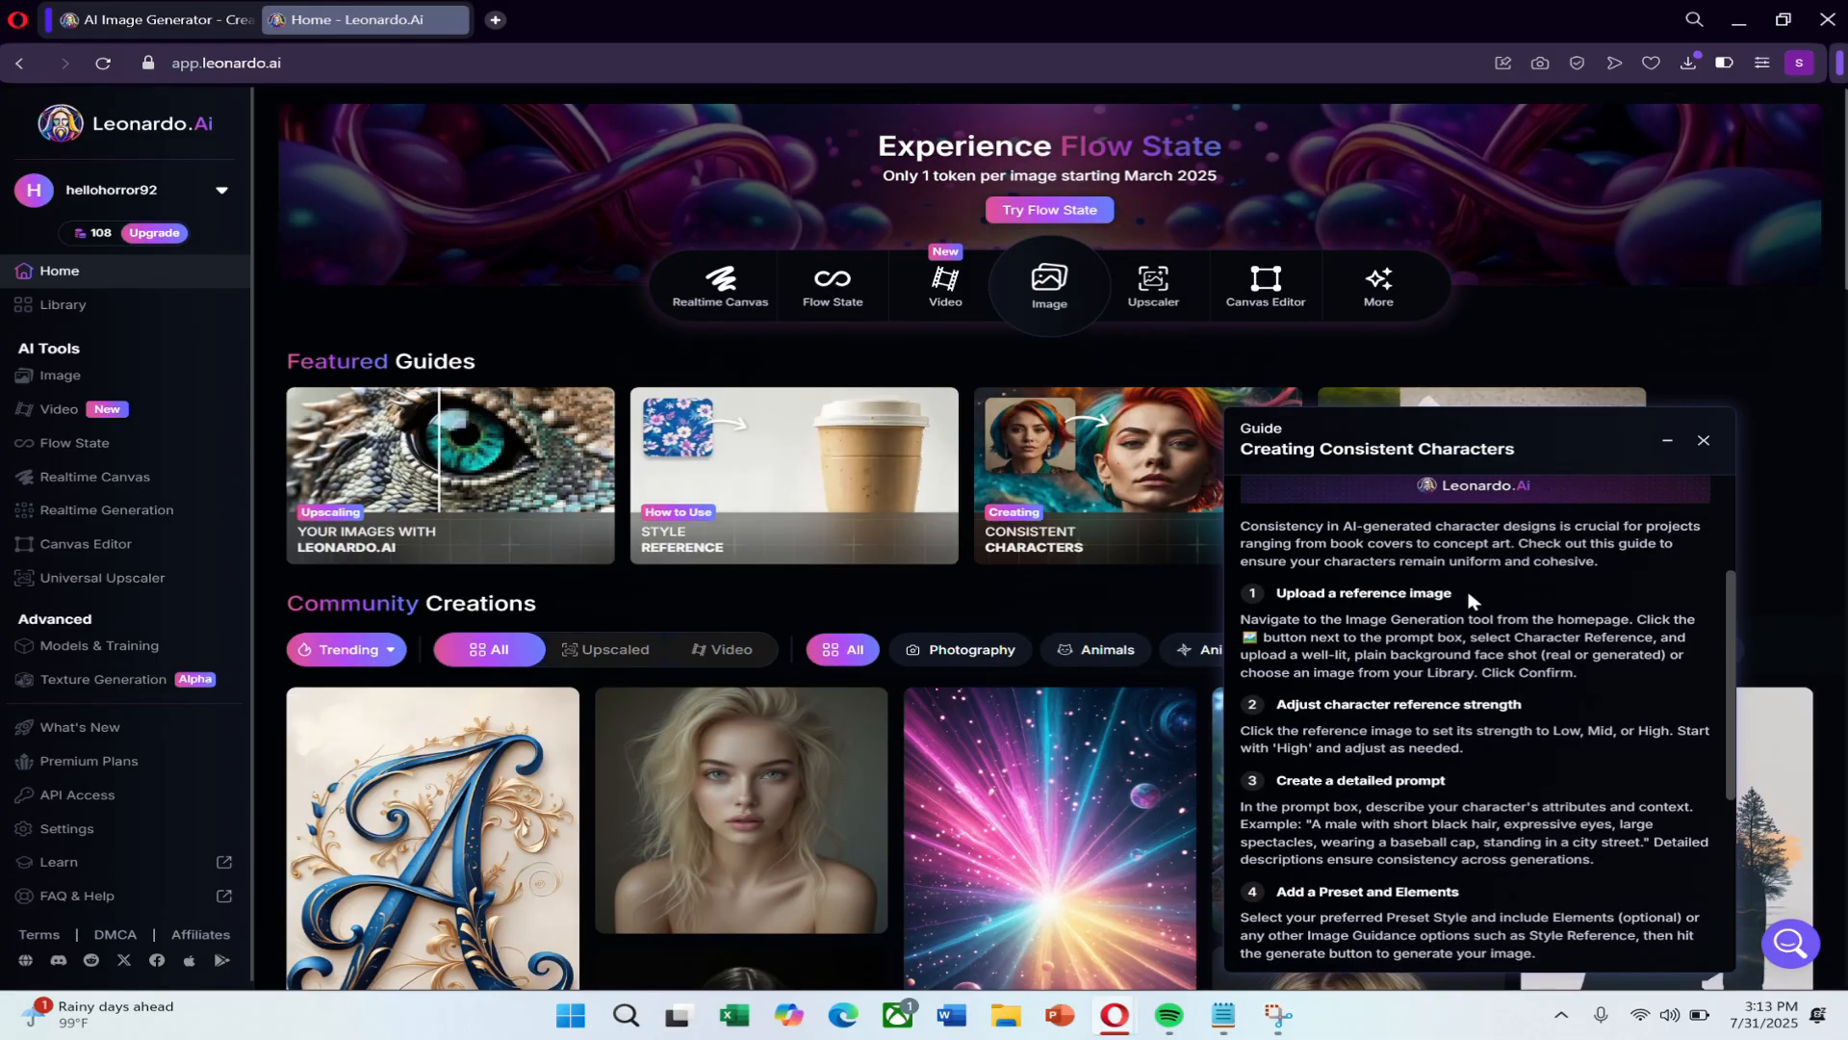
{"action": "left_click", "coordinate": [60, 375]}
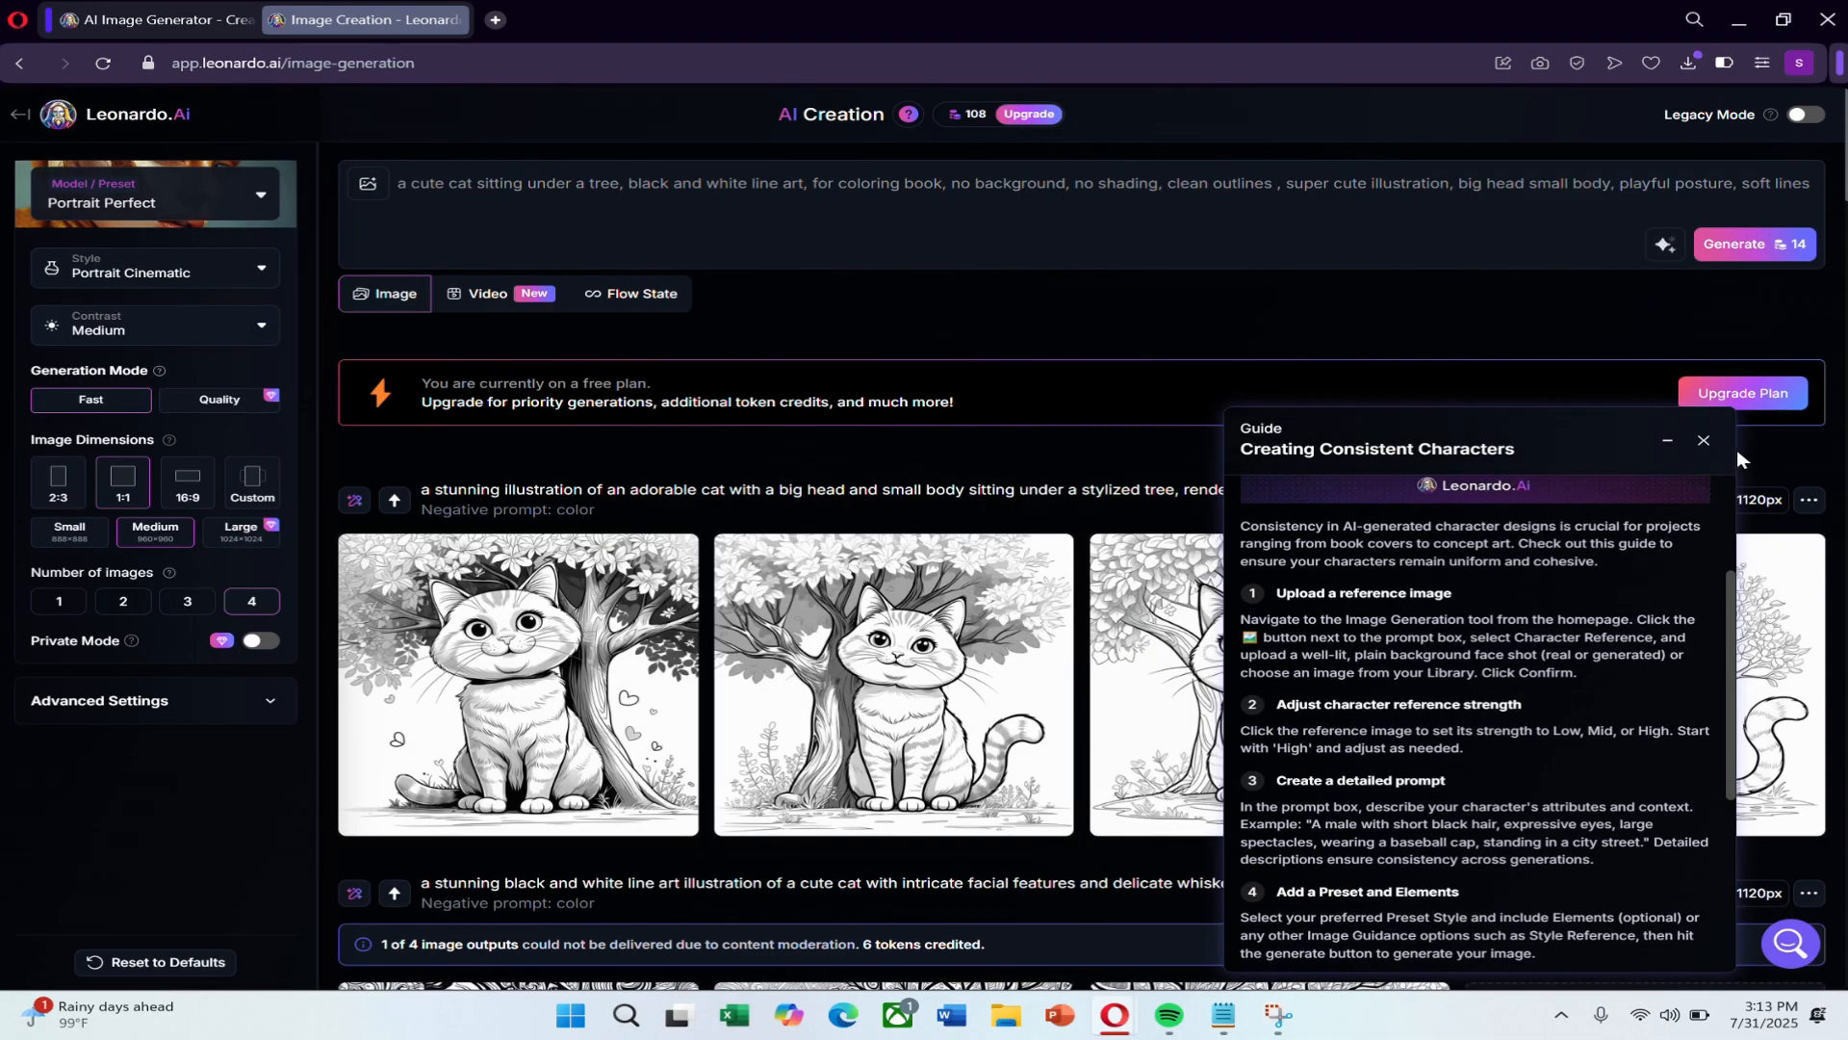
{"action": "left_click", "coordinate": [1703, 440]}
Set the Portrait Perfect preset's style to None and clear the cute cat coloring-book prompt.
{"action": "left_click", "coordinate": [125, 204]}
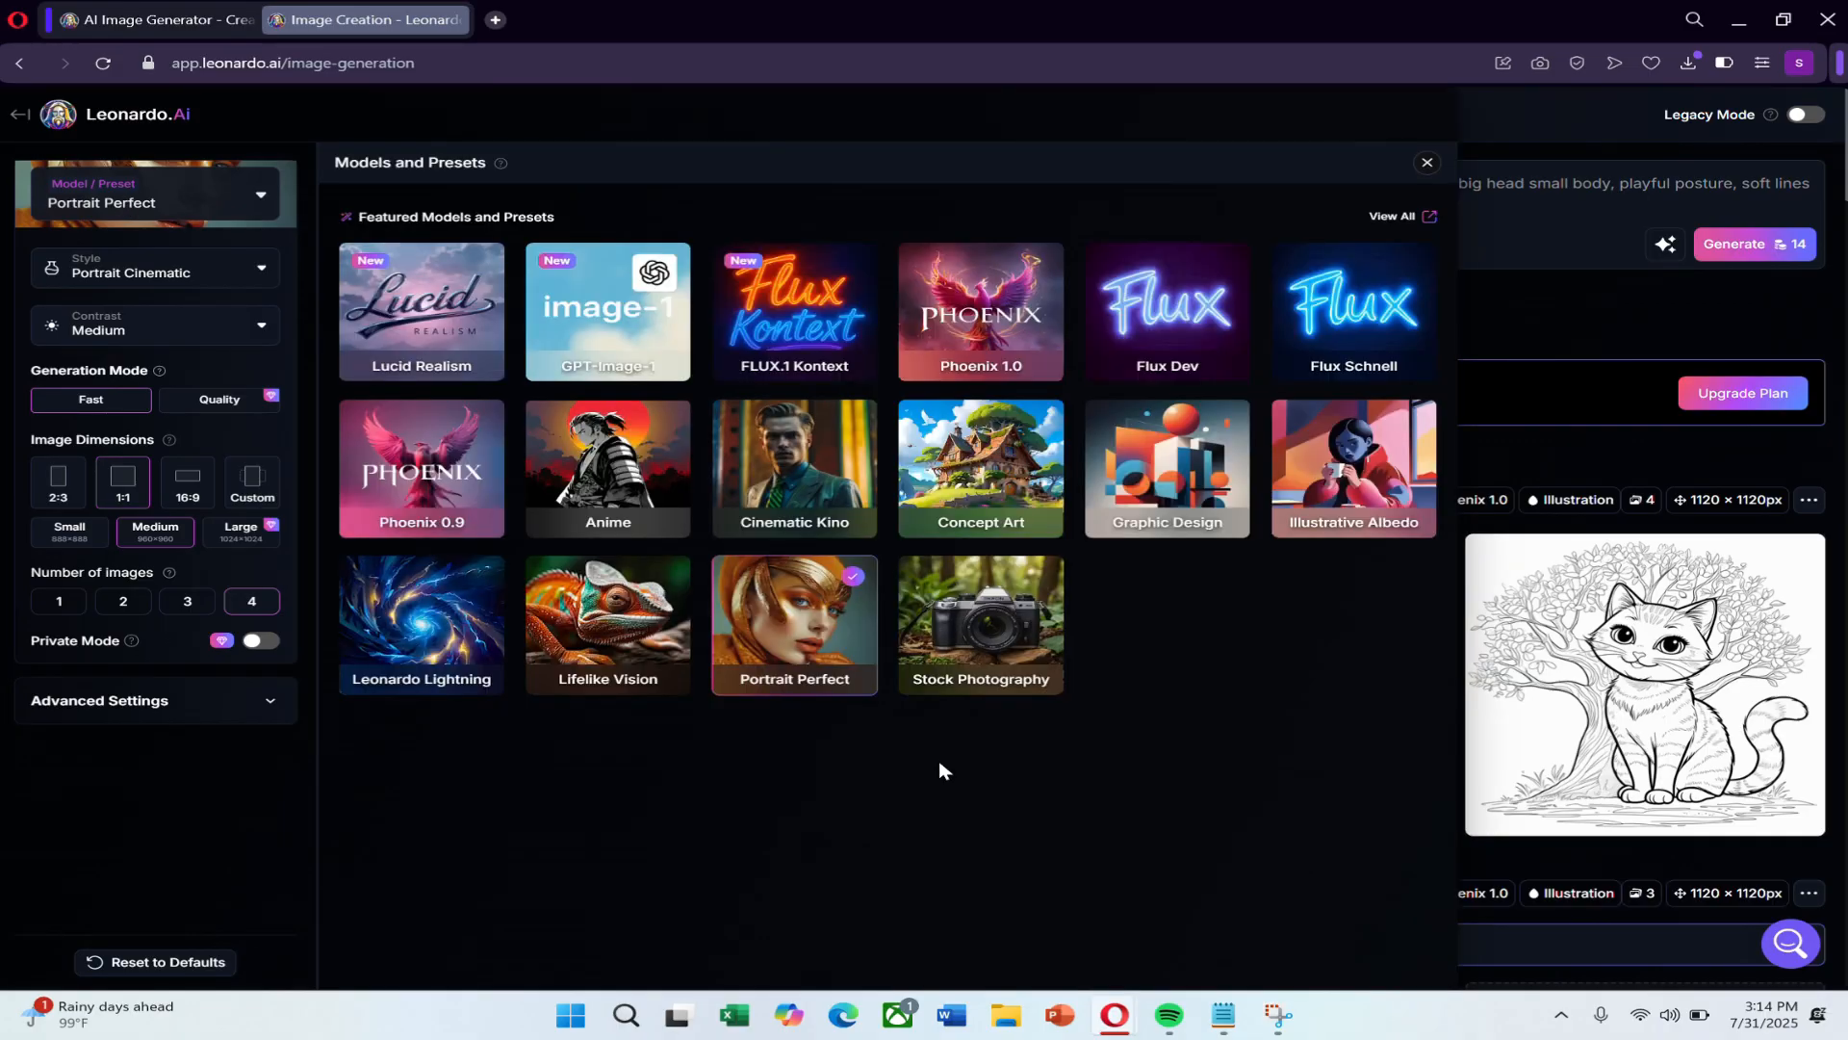
{"action": "left_click", "coordinate": [178, 279]}
{"action": "left_click", "coordinate": [53, 301]}
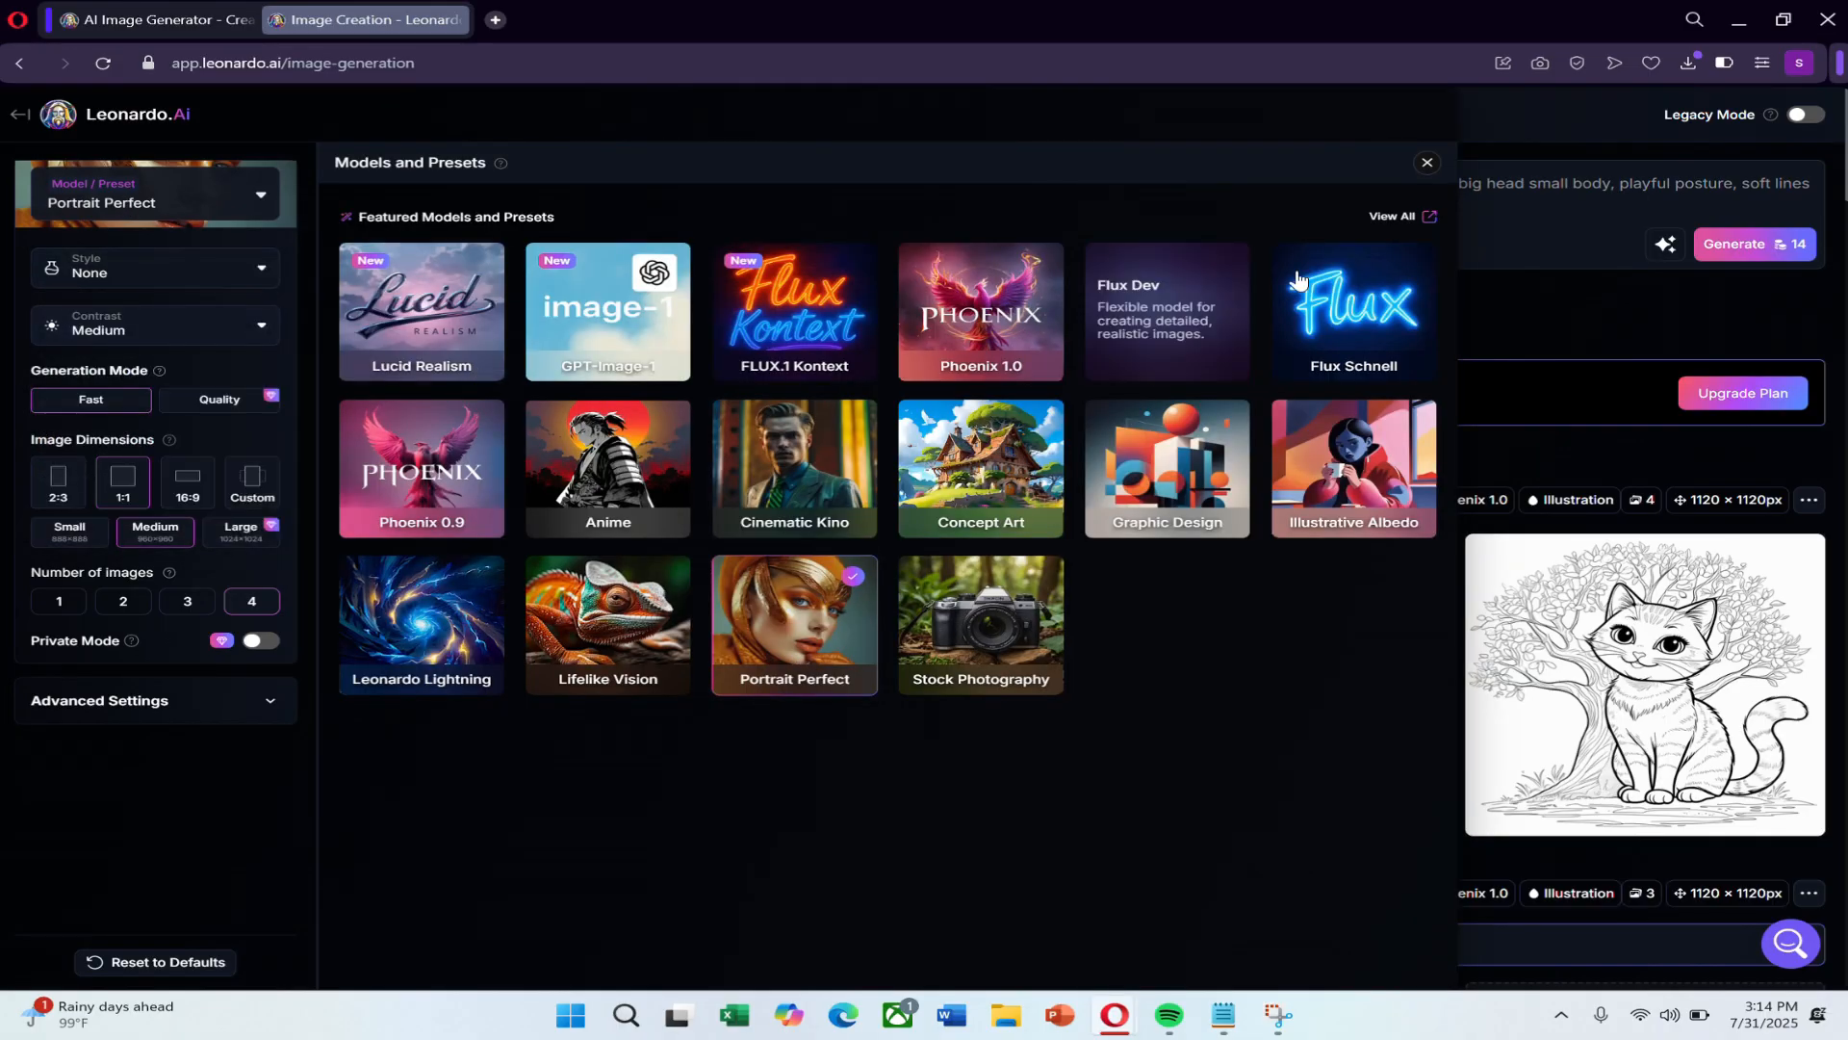
{"action": "left_click", "coordinate": [1426, 164]}
{"action": "left_click_drag", "start_coordinate": [1816, 175], "coordinate": [124, 186]}
{"action": "key", "text": "BackSpace"}
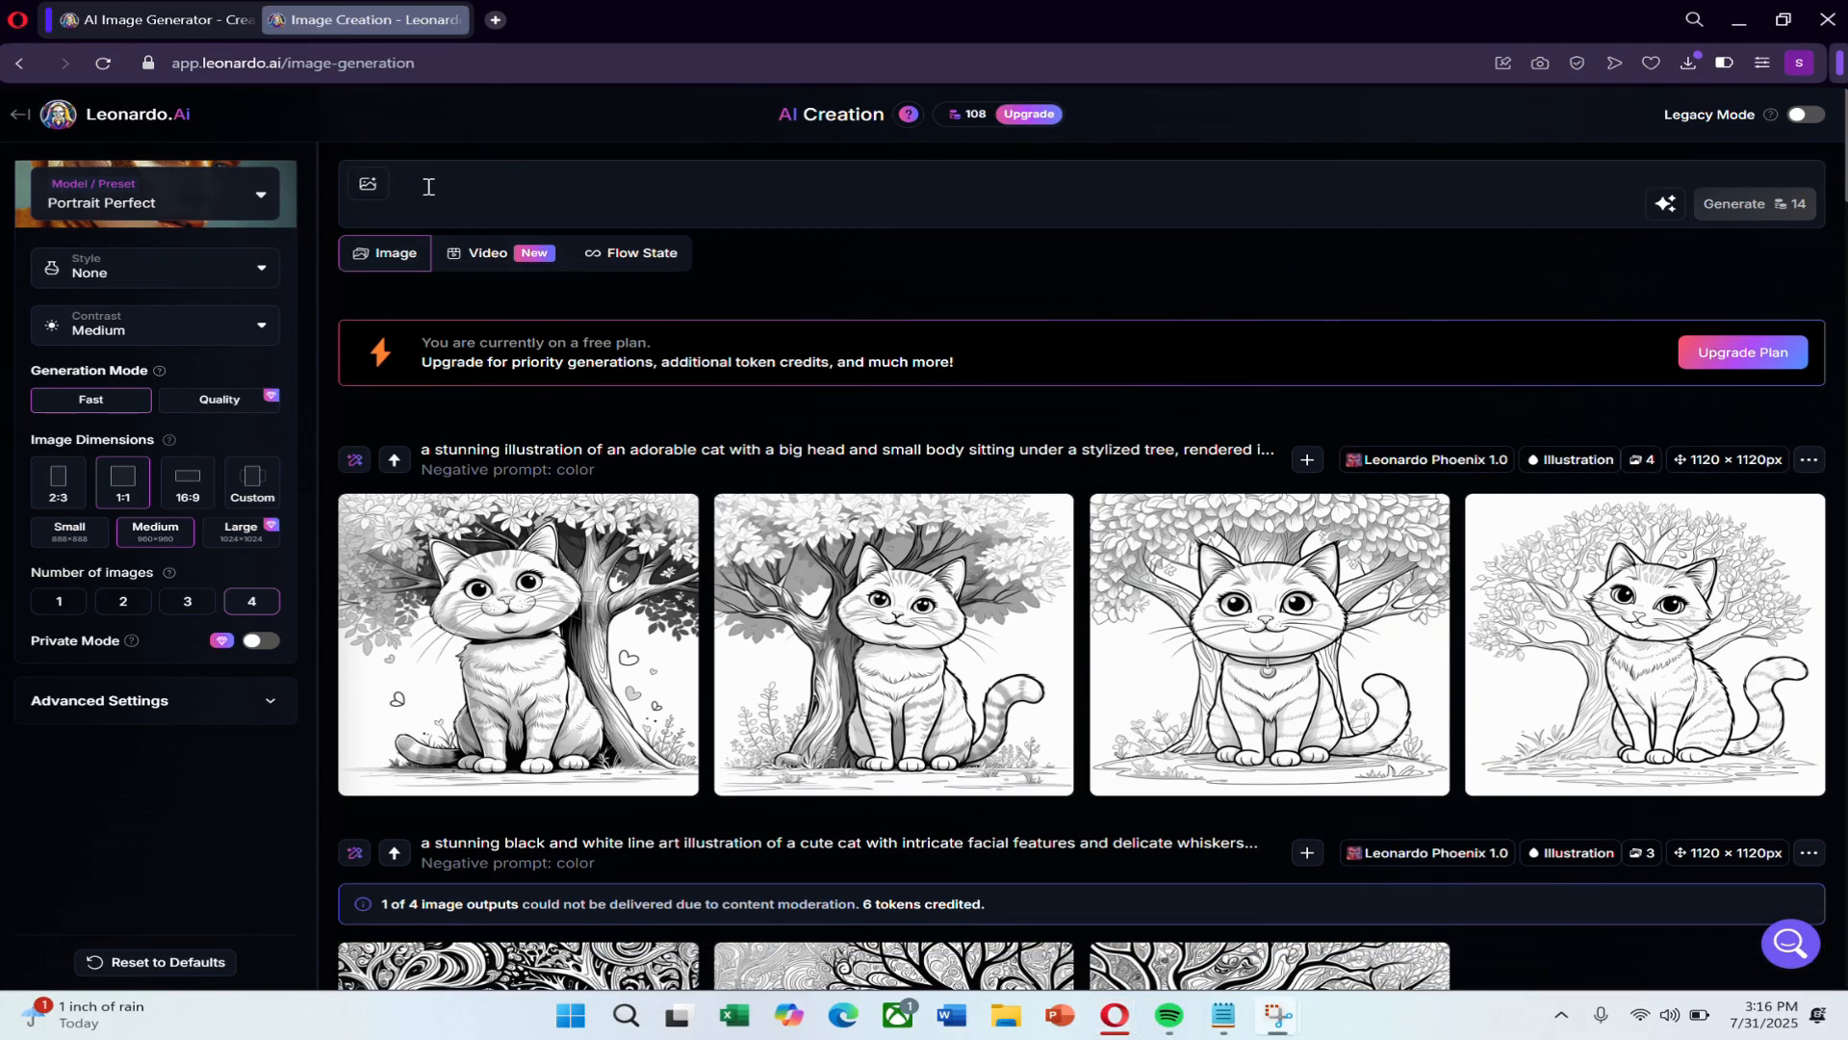
Enter a prompt for a cheerful anime-style school girl with long black hair, brown eyes and Japanese uniform near cherry blossoms, and improve it with AI.
{"action": "right_click", "coordinate": [440, 188]}
{"action": "left_click", "coordinate": [578, 410]}
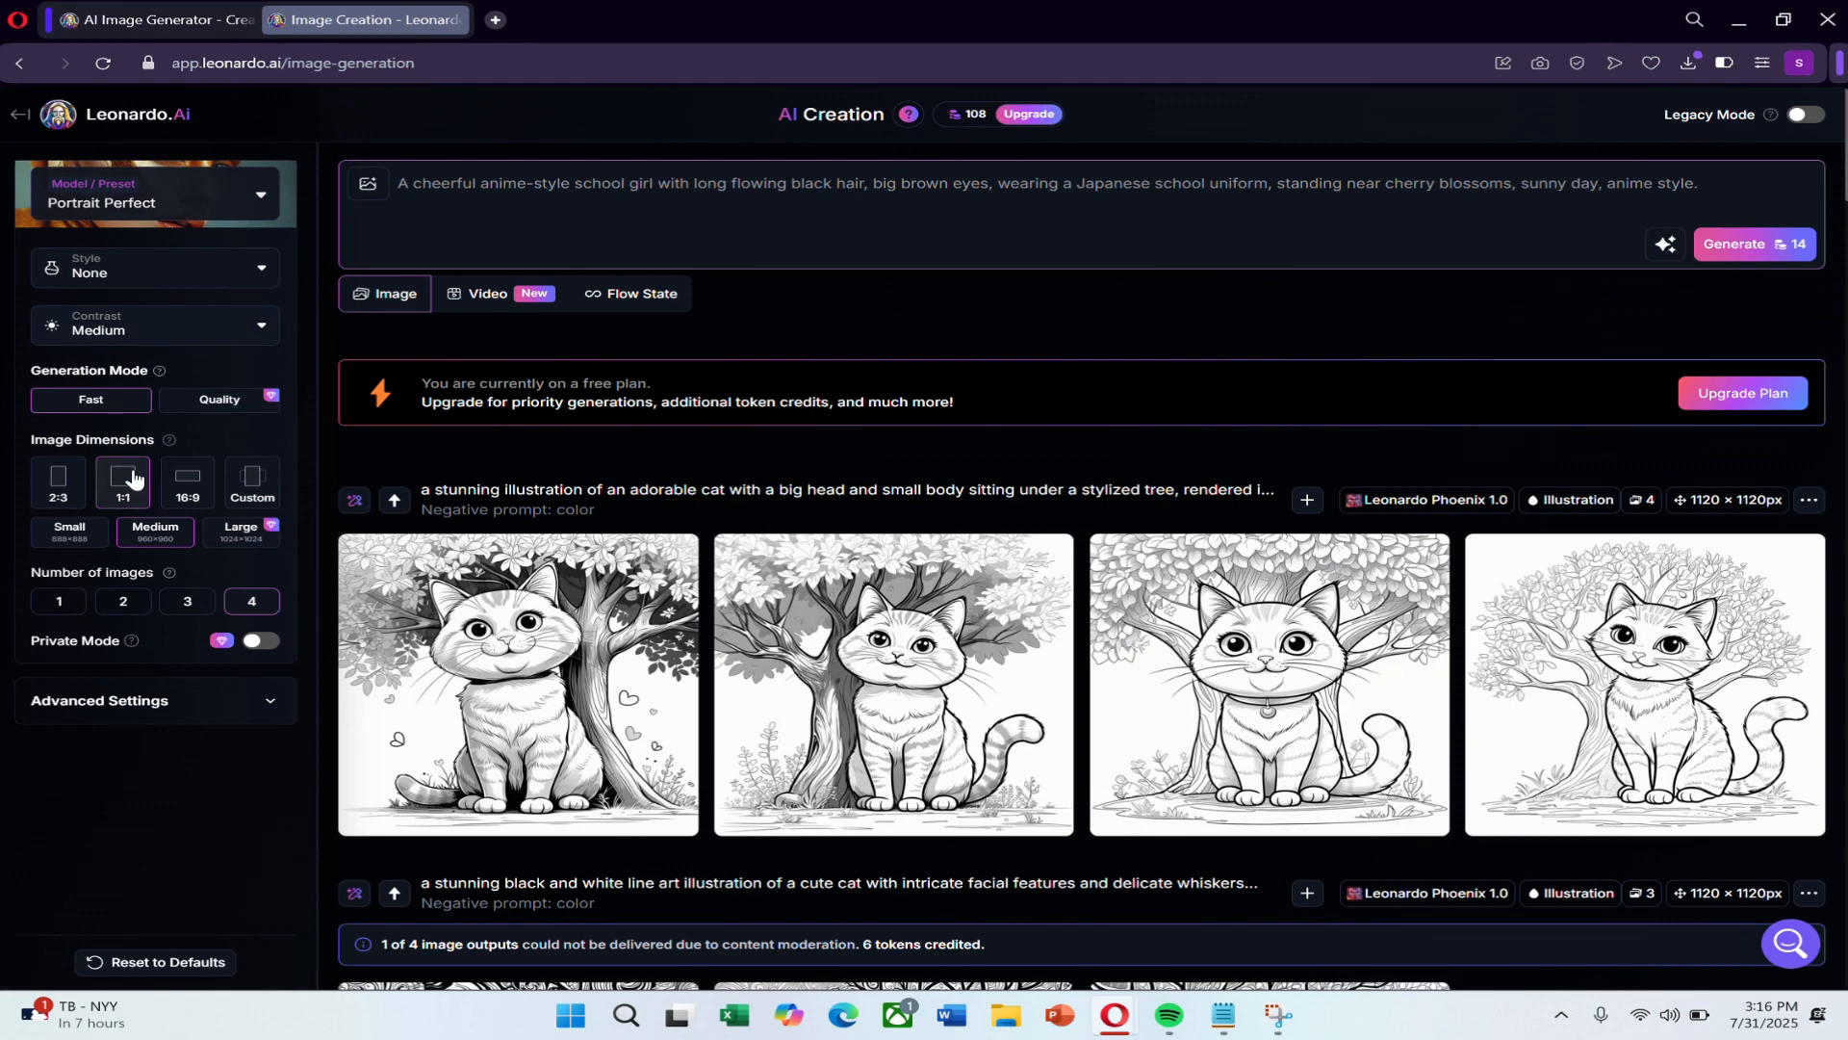
{"action": "left_click", "coordinate": [1657, 258]}
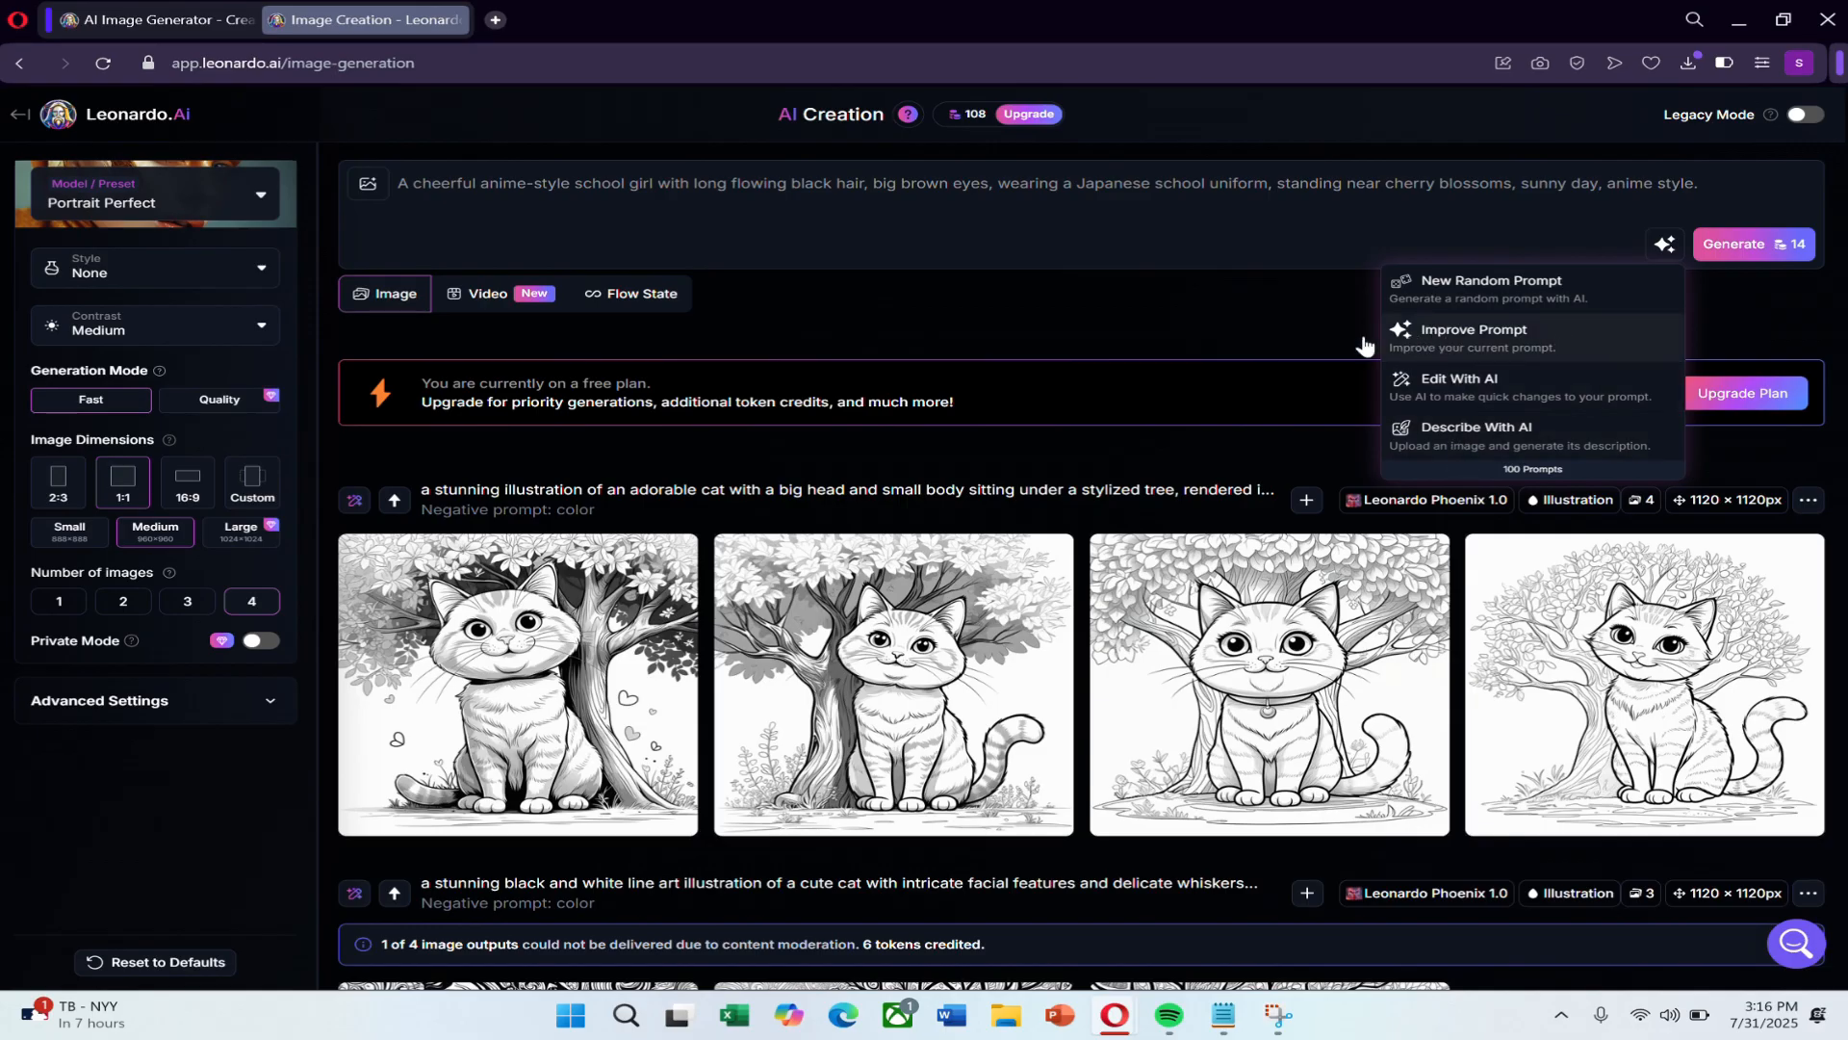
{"action": "left_click", "coordinate": [1502, 345]}
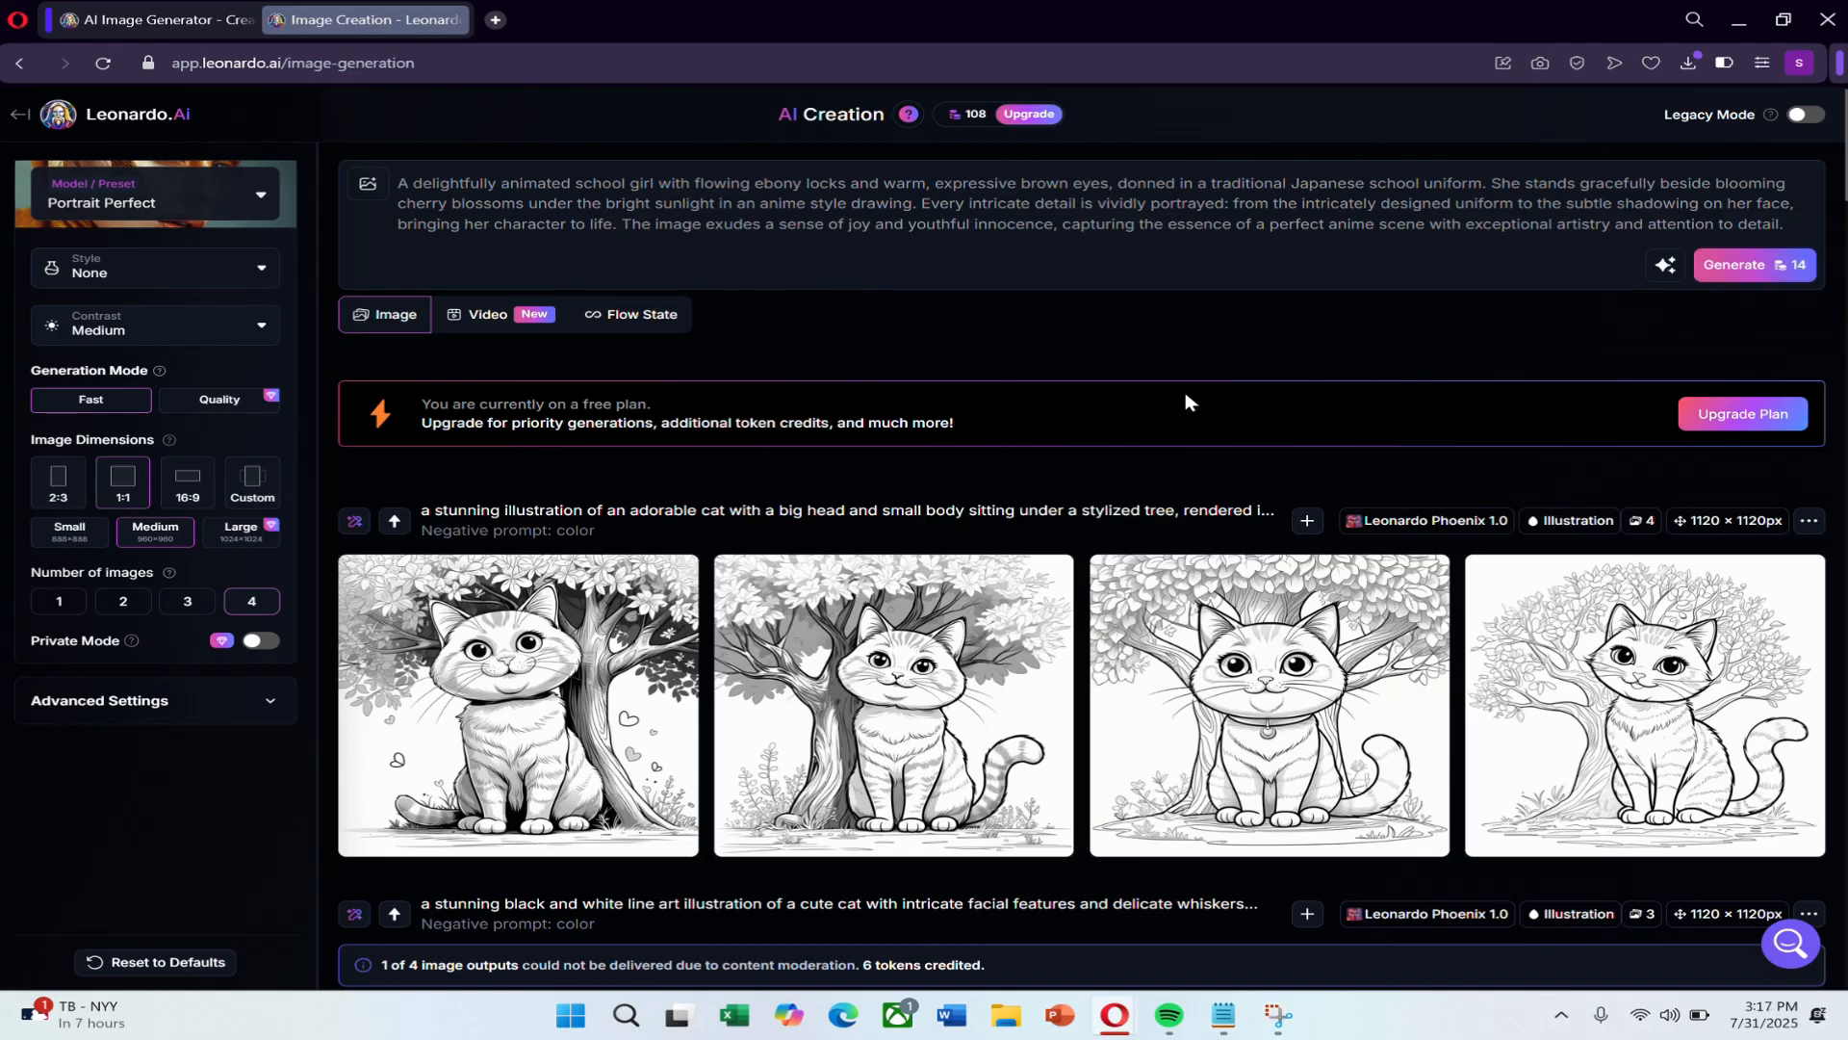
Generate images from the improved school girl prompt with the Portrait Perfect preset and look over the results.
{"action": "left_click", "coordinate": [1733, 265]}
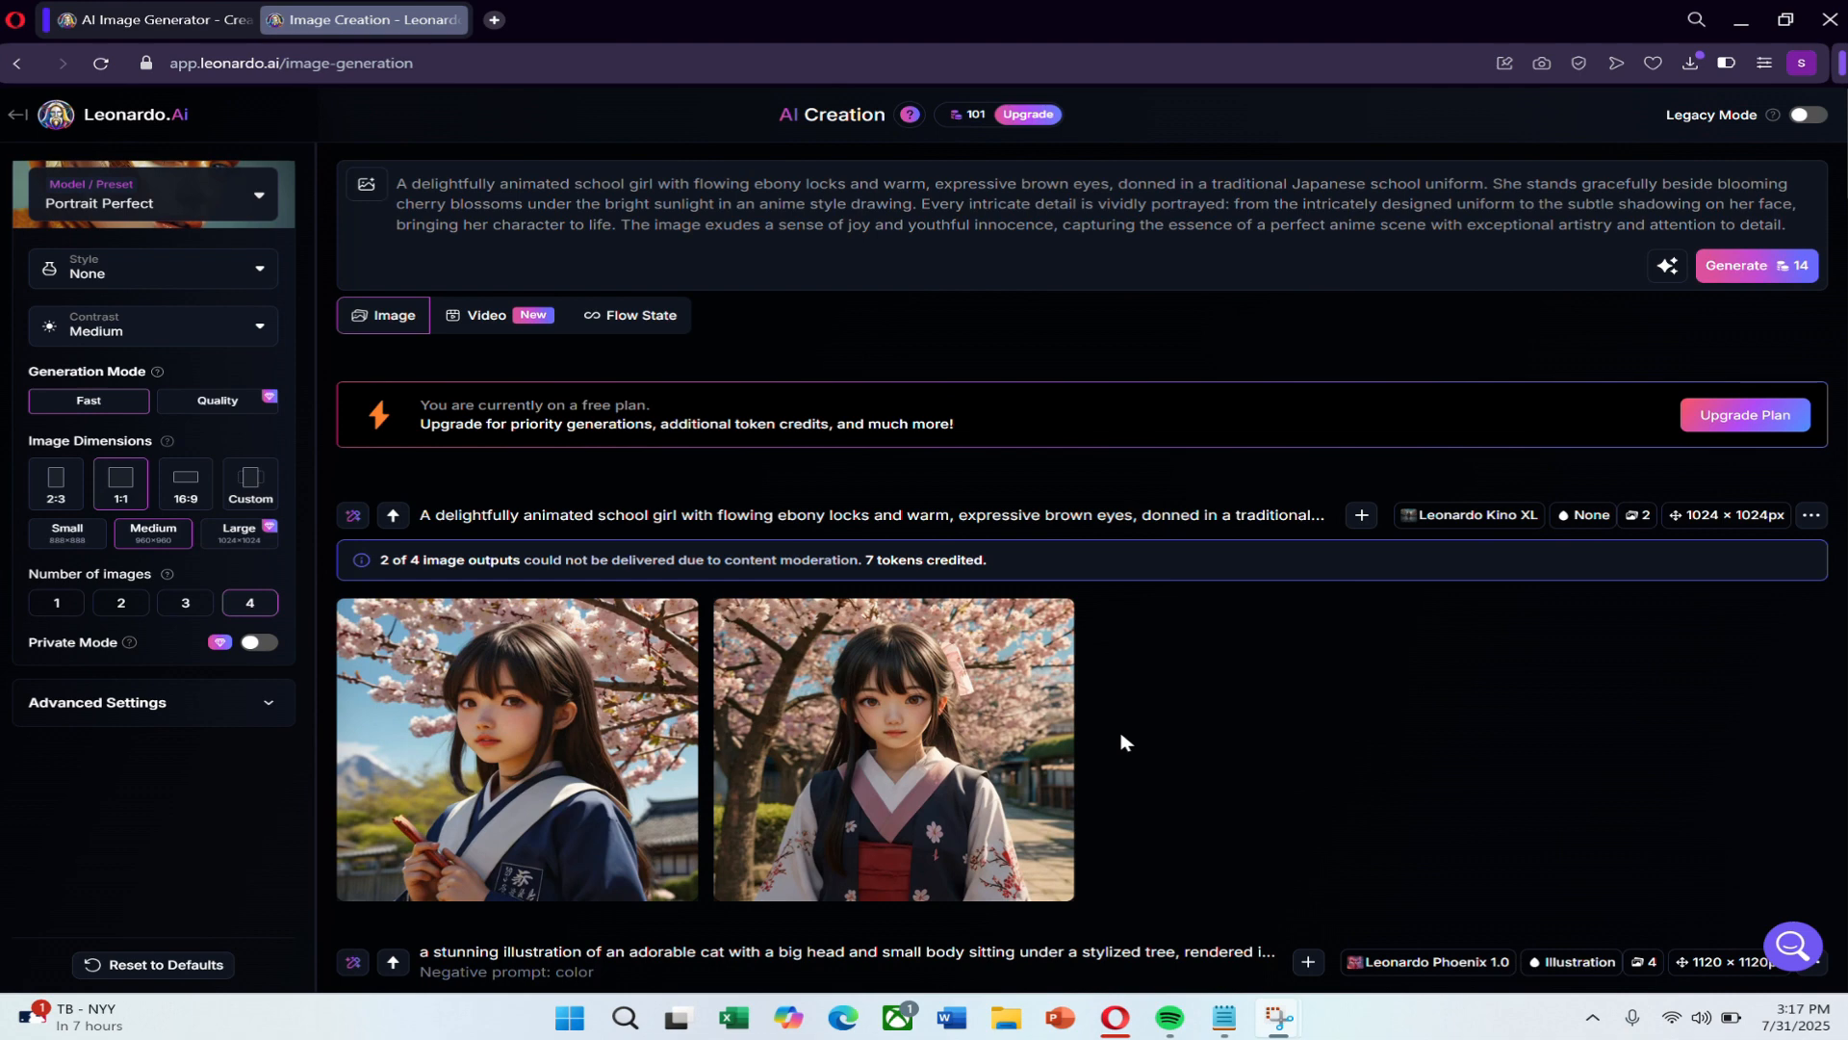
{"action": "scroll", "coordinate": [1126, 751], "scroll_direction": "down", "scroll_amount": 2}
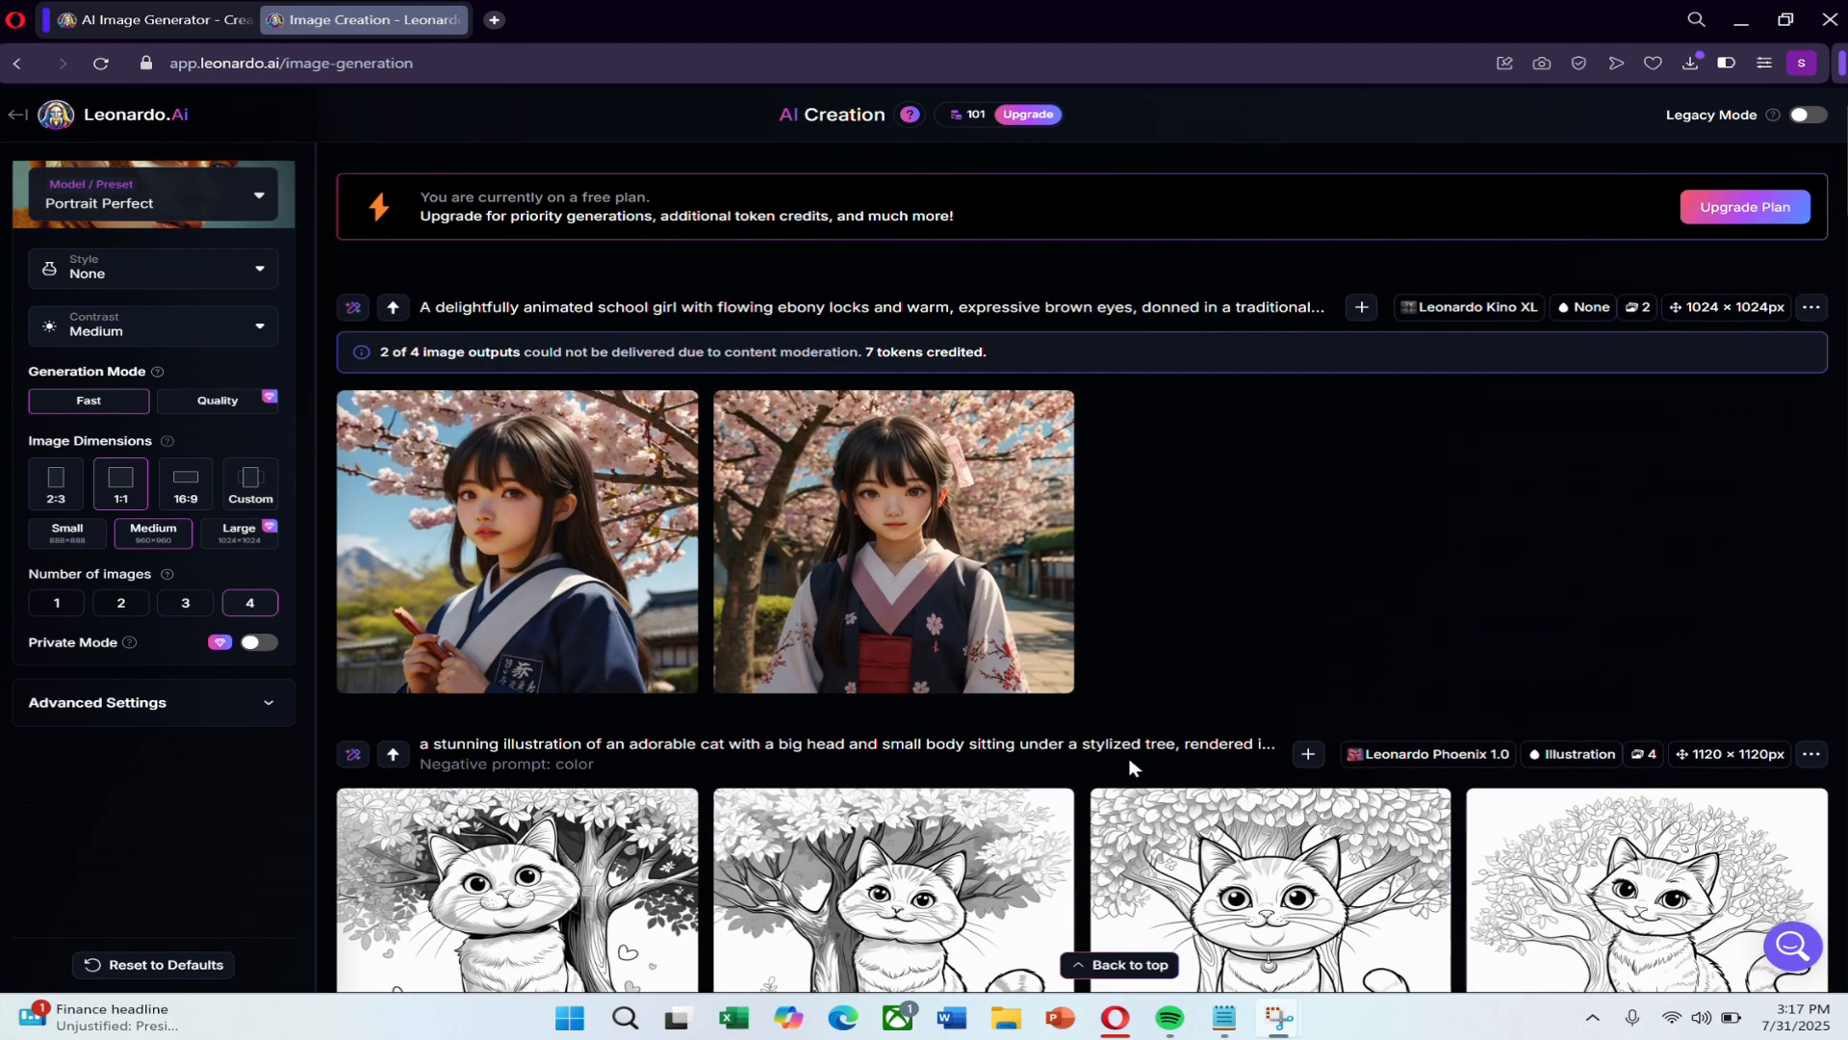
{"action": "scroll", "coordinate": [1130, 767], "scroll_direction": "up", "scroll_amount": 2}
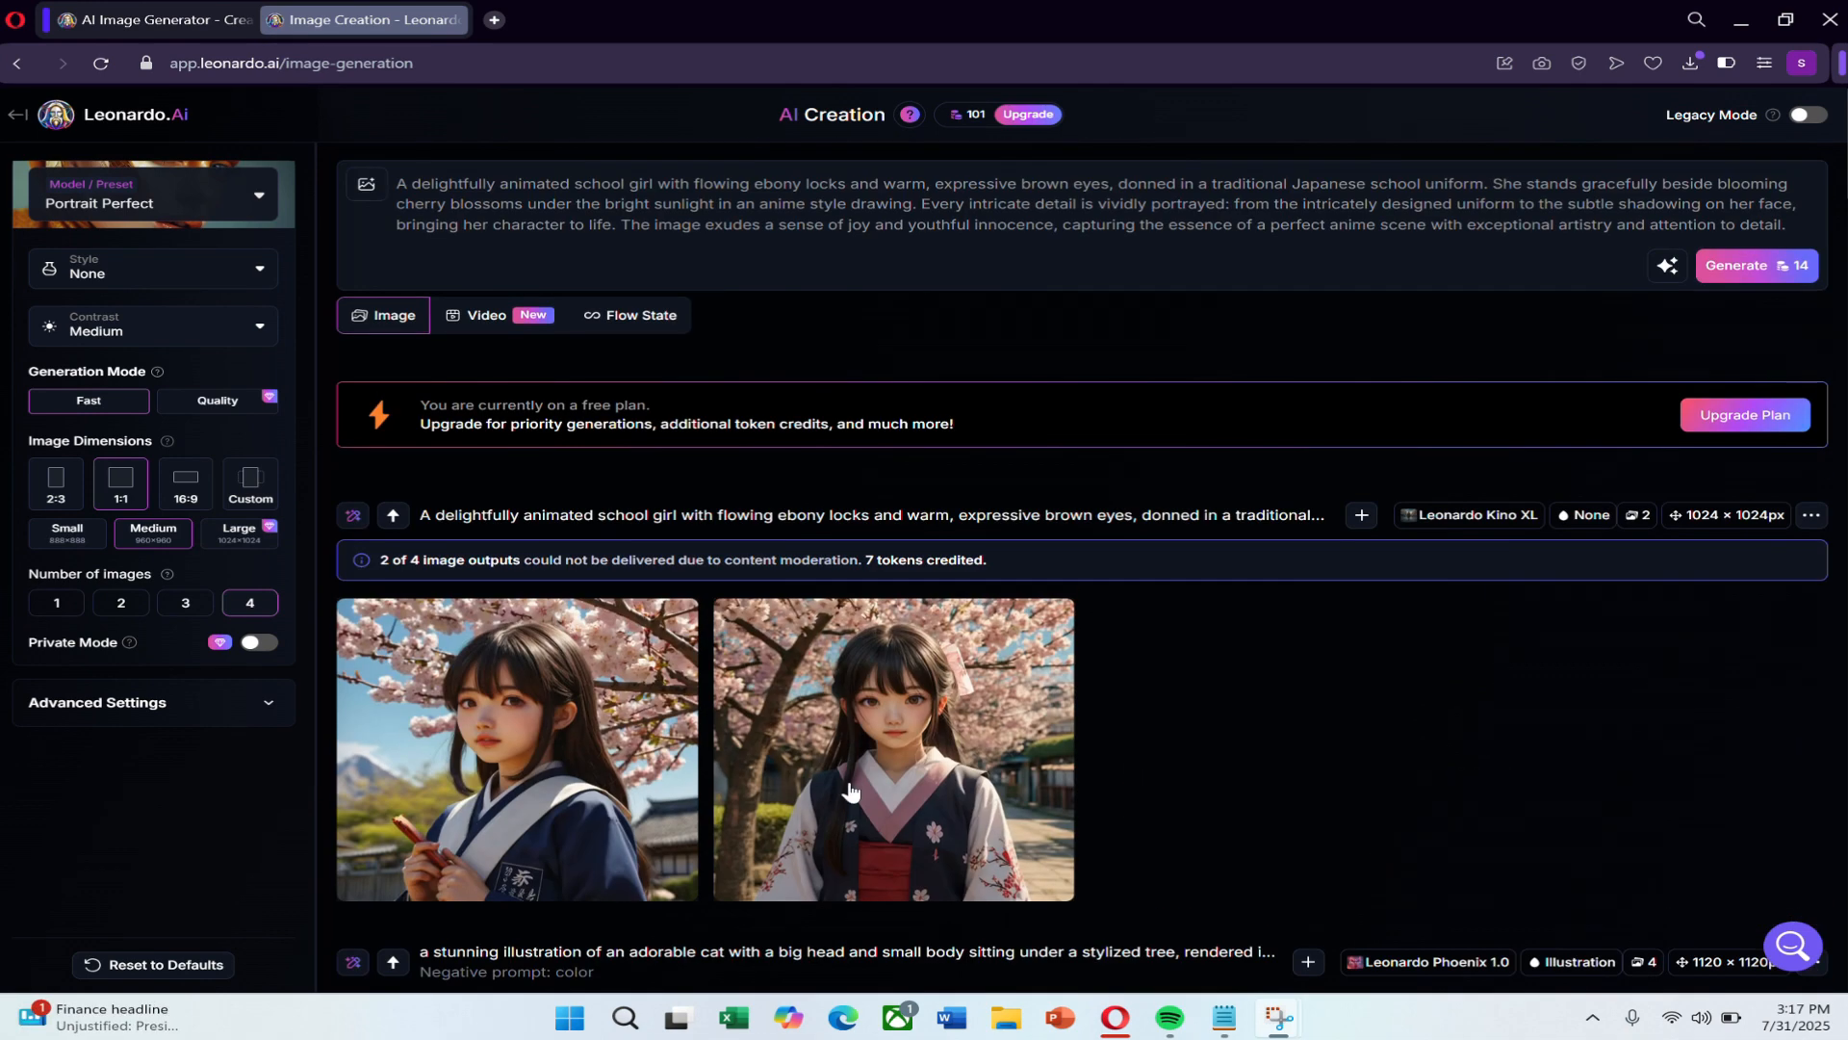
Compare the two generated school girl images at full size, download the one in the blue and white outfit and close the viewer.
{"action": "left_click", "coordinate": [514, 755]}
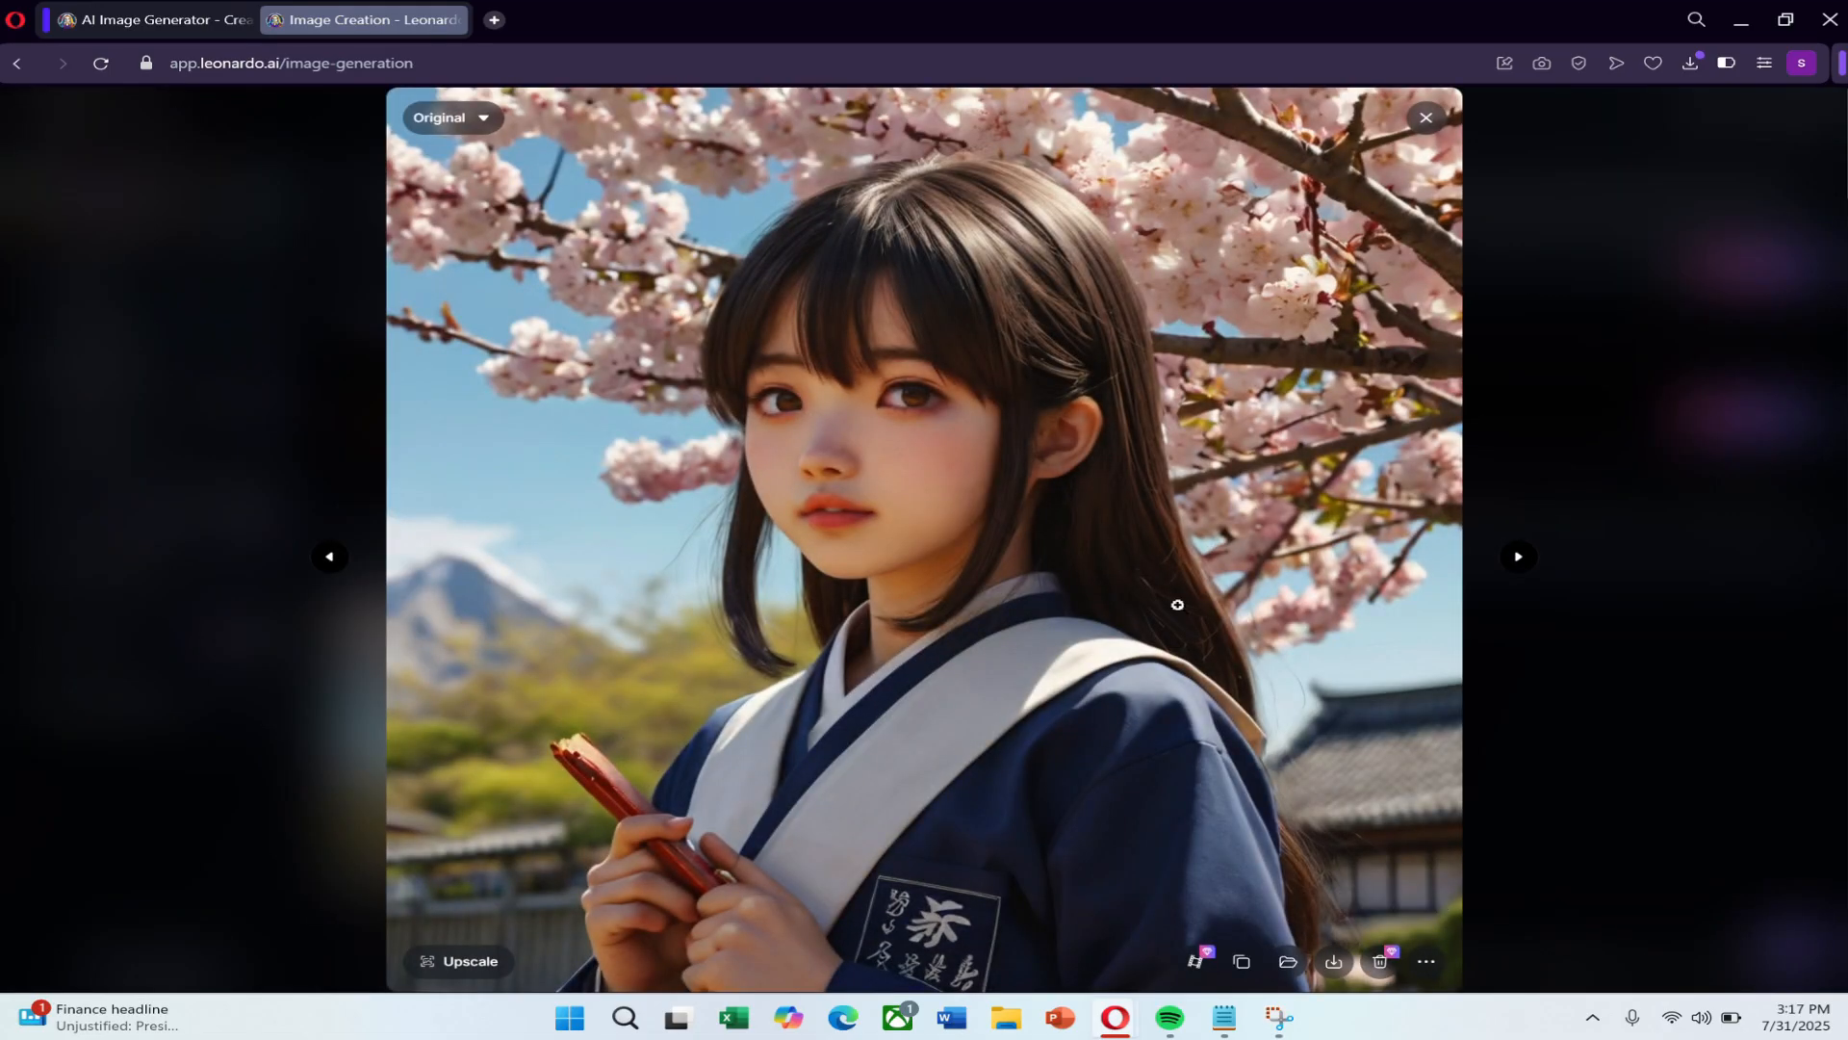
{"action": "left_click", "coordinate": [1521, 558]}
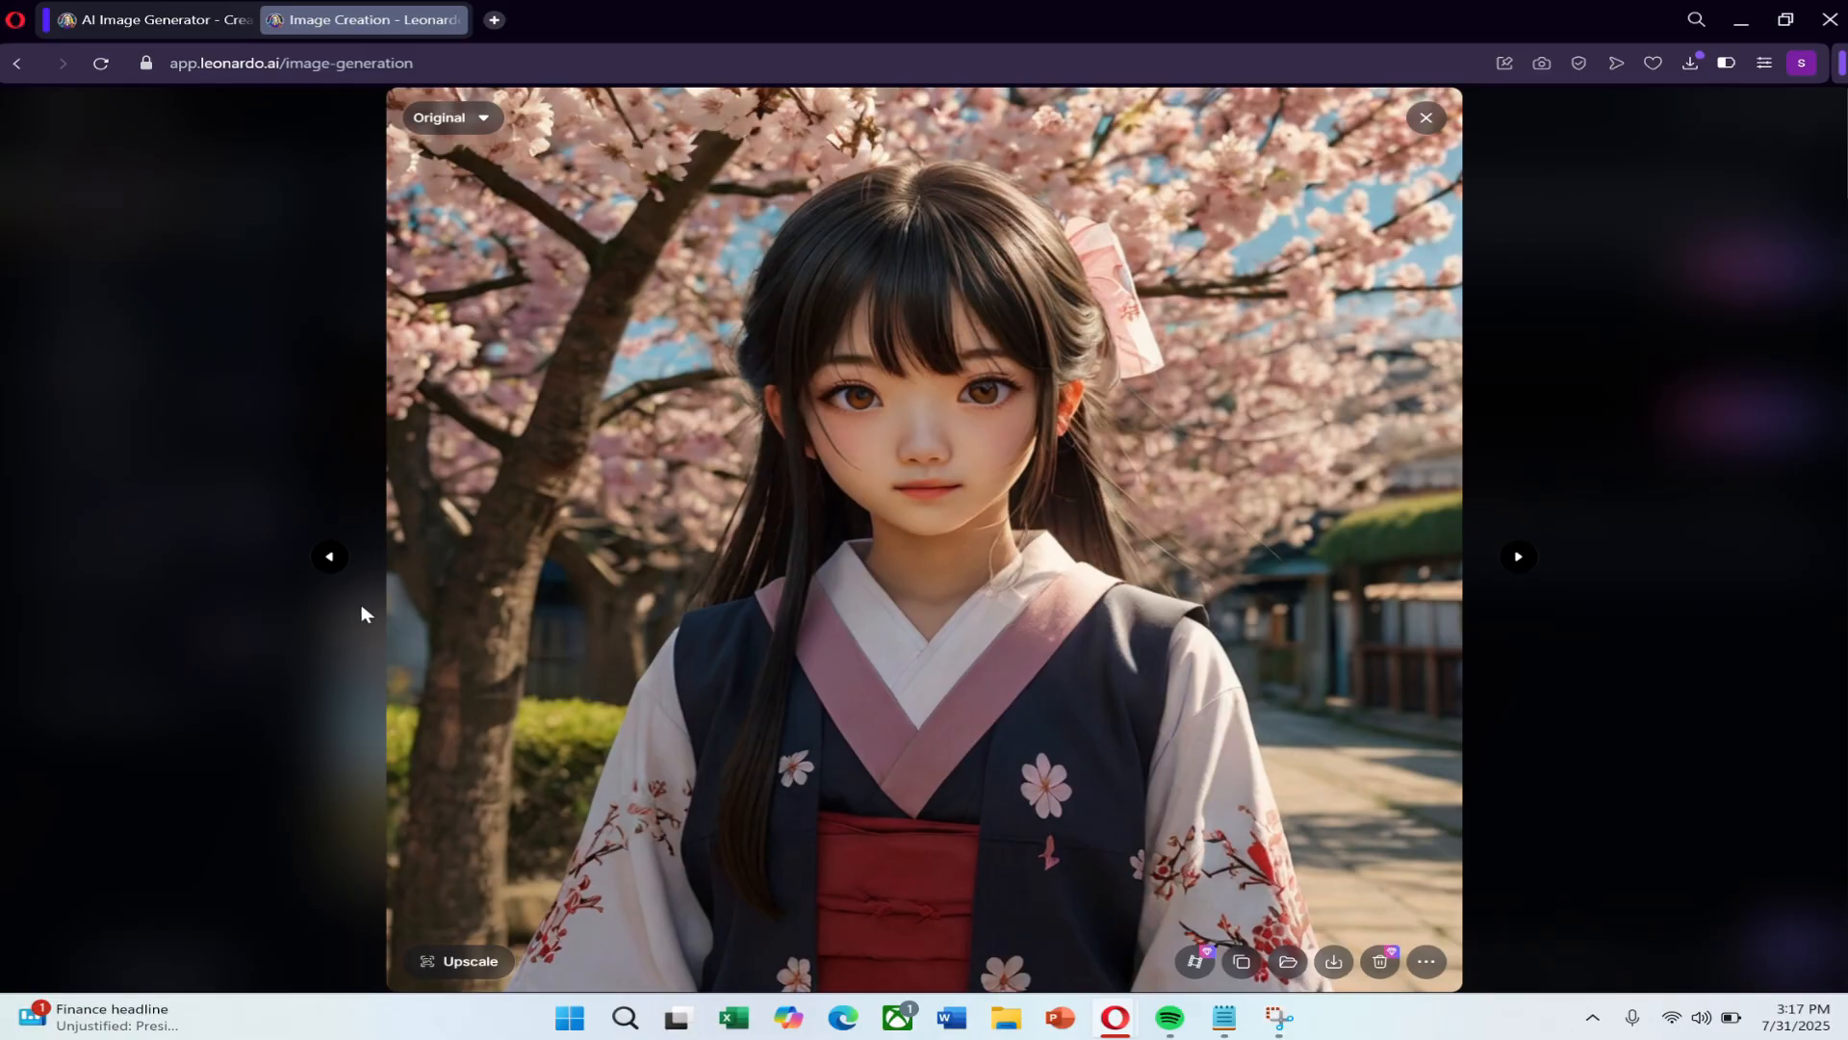
{"action": "left_click", "coordinate": [329, 556]}
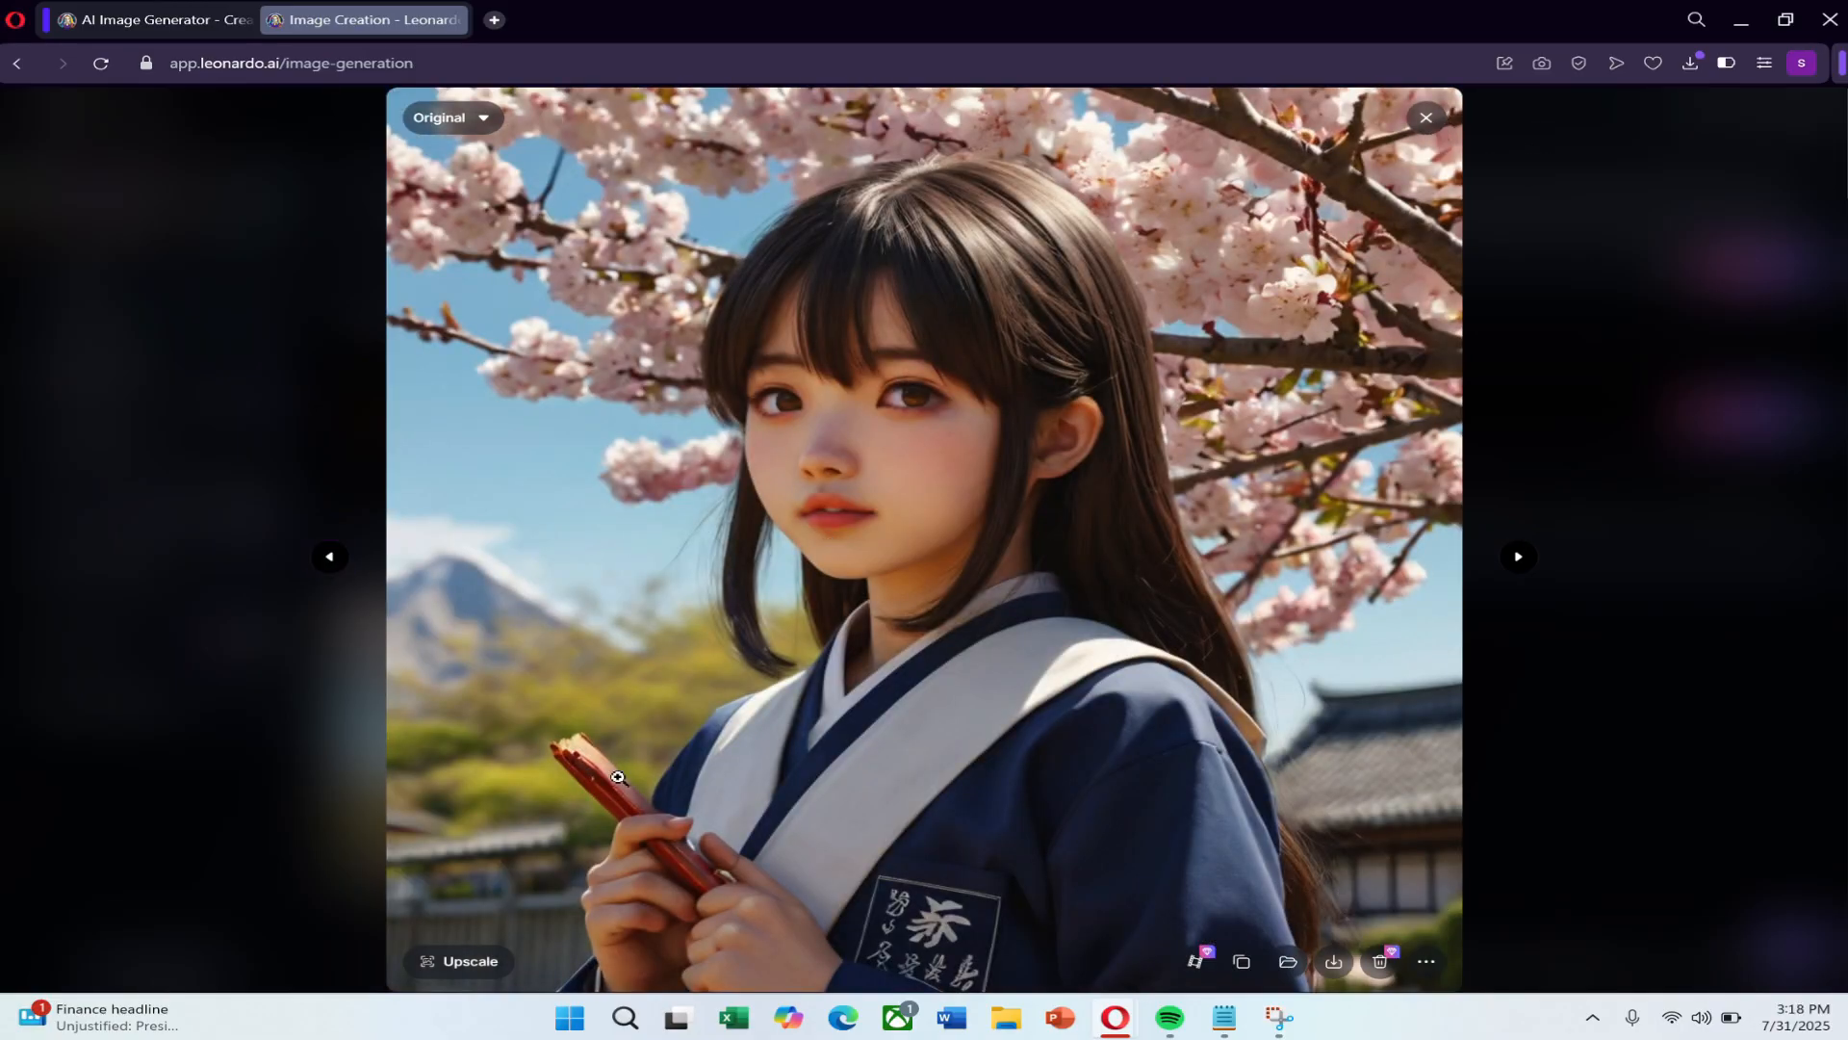
{"action": "left_click", "coordinate": [1333, 961]}
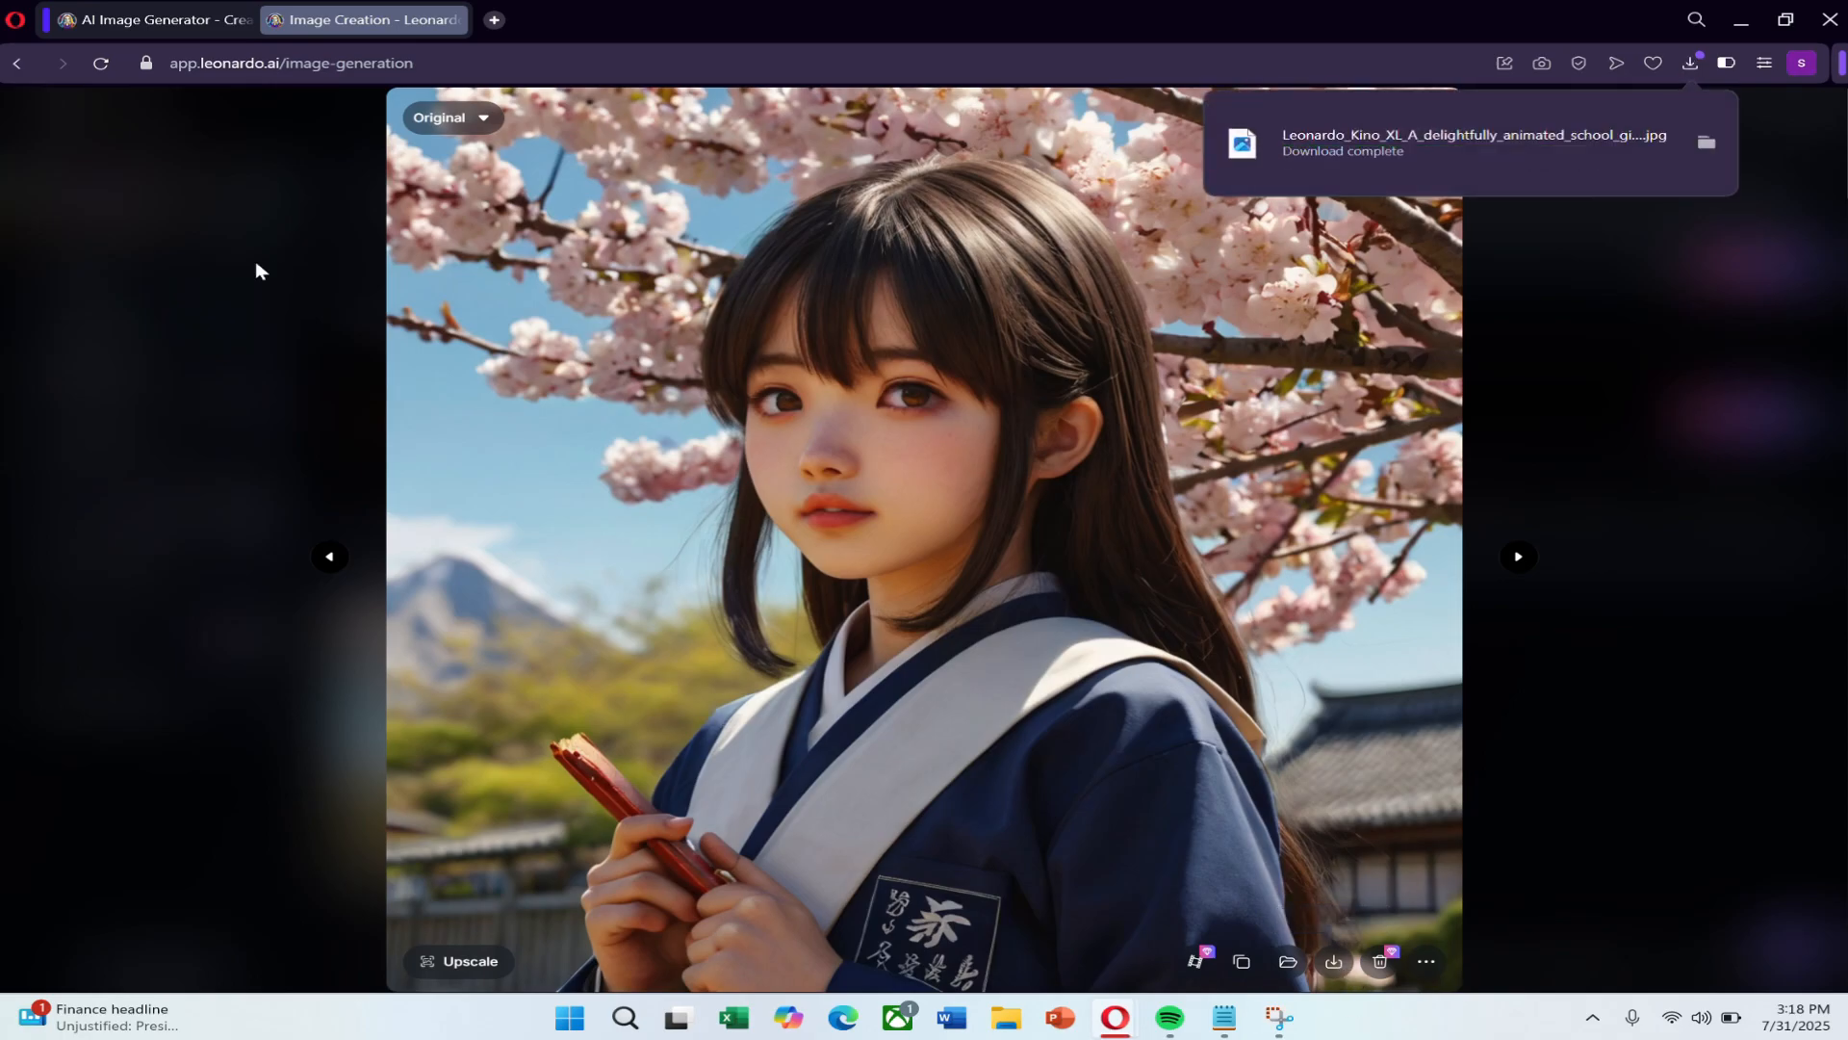
{"action": "left_click", "coordinate": [1464, 136]}
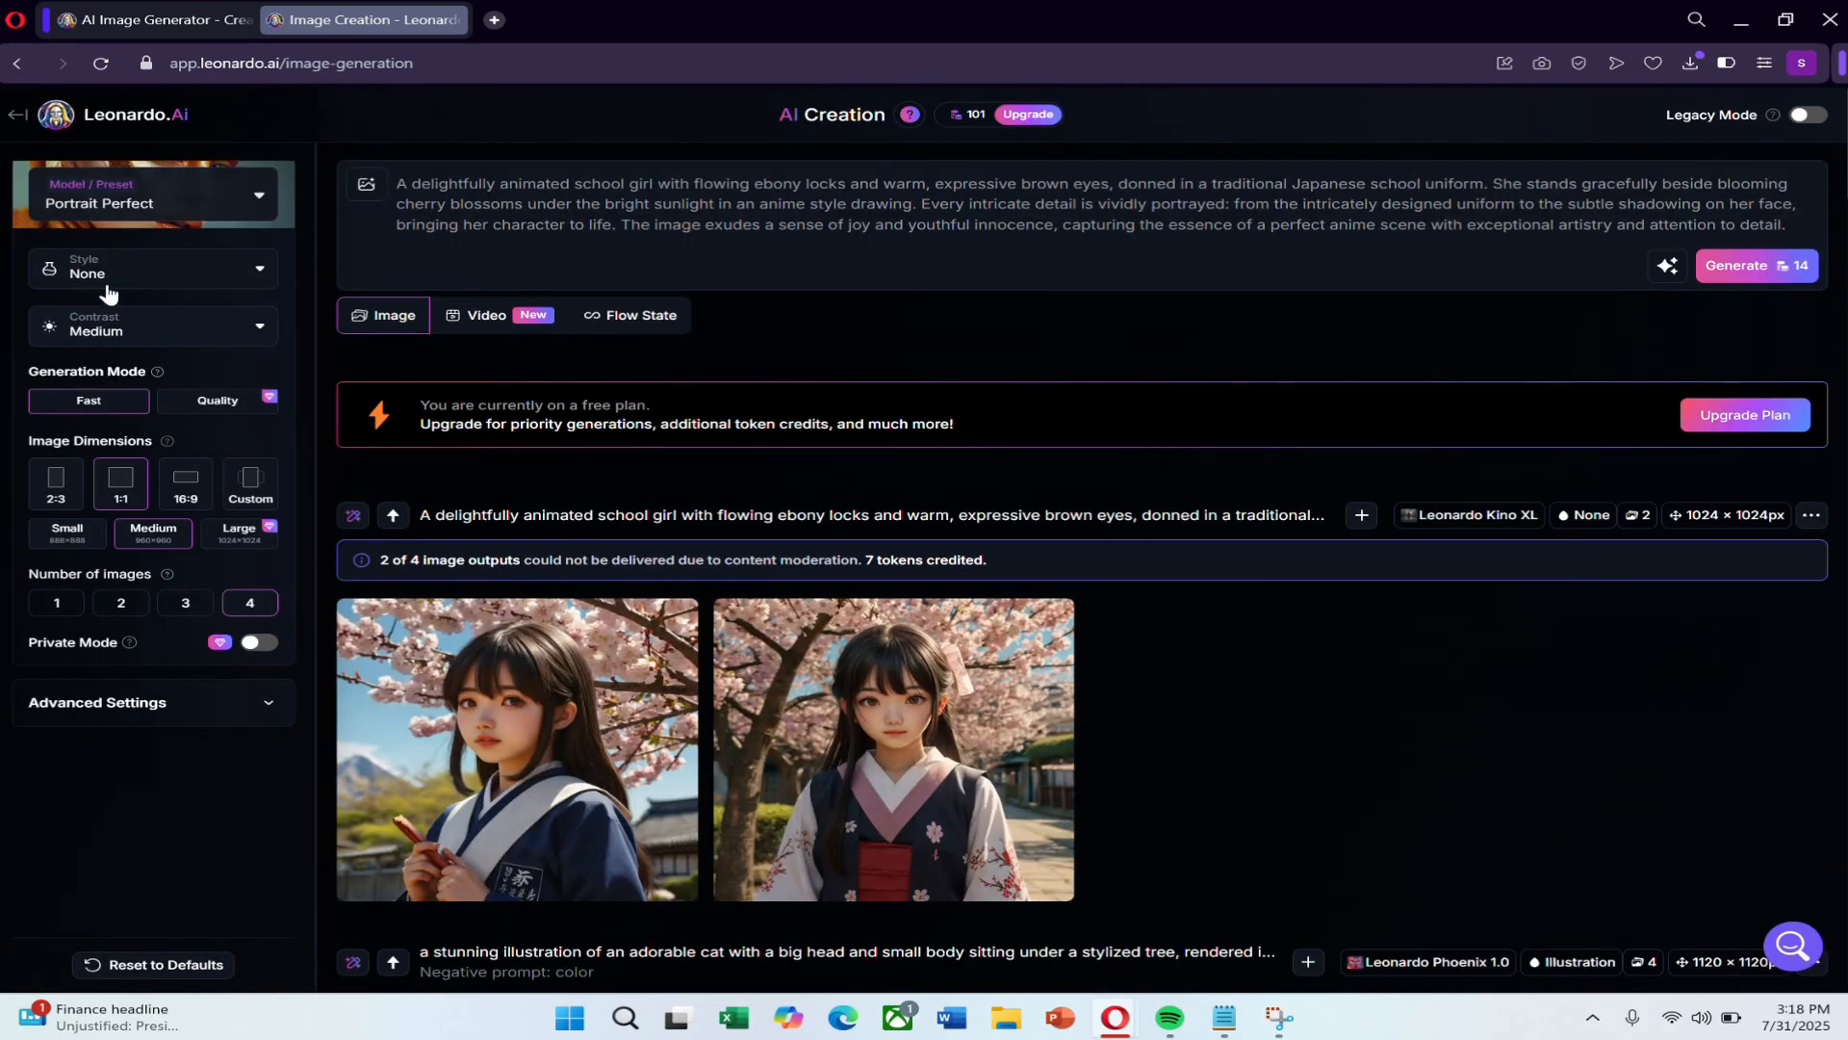
Switch the model preset to Stock Photography.
{"action": "left_click", "coordinate": [258, 198]}
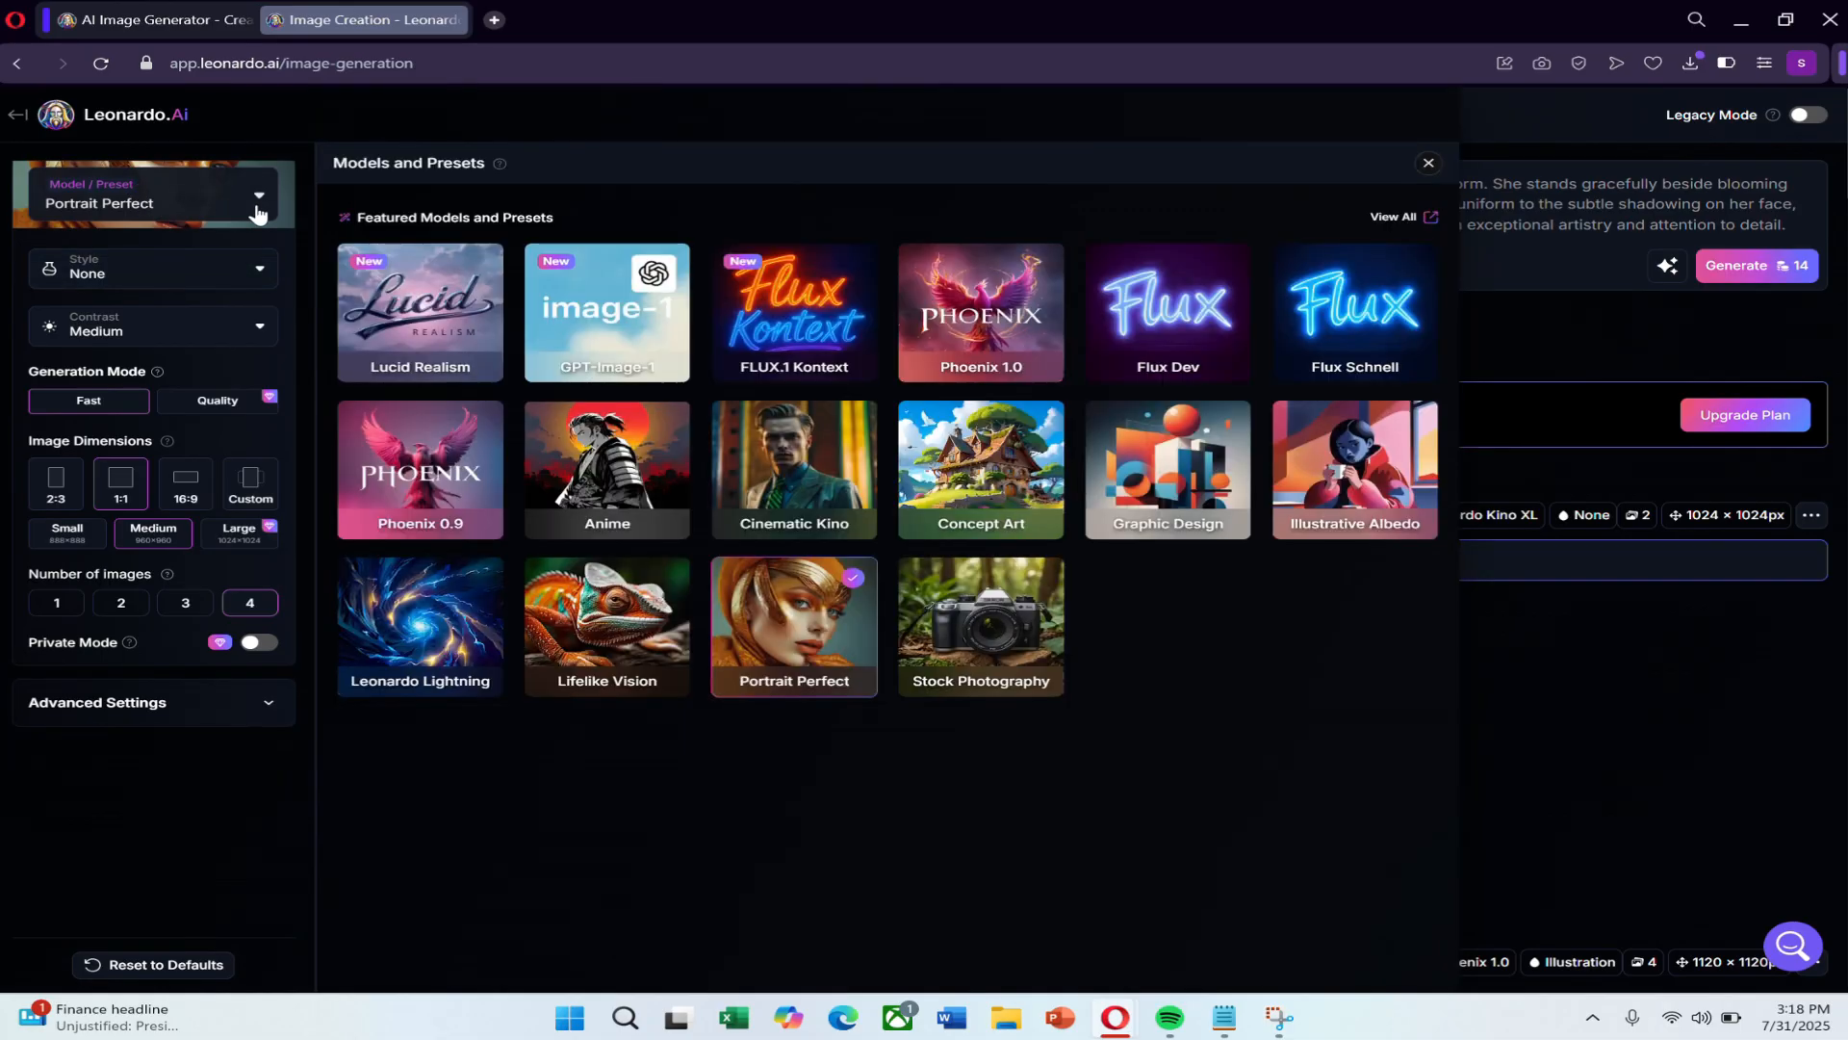
{"action": "left_click", "coordinate": [1001, 602]}
{"action": "left_click", "coordinate": [1427, 164]}
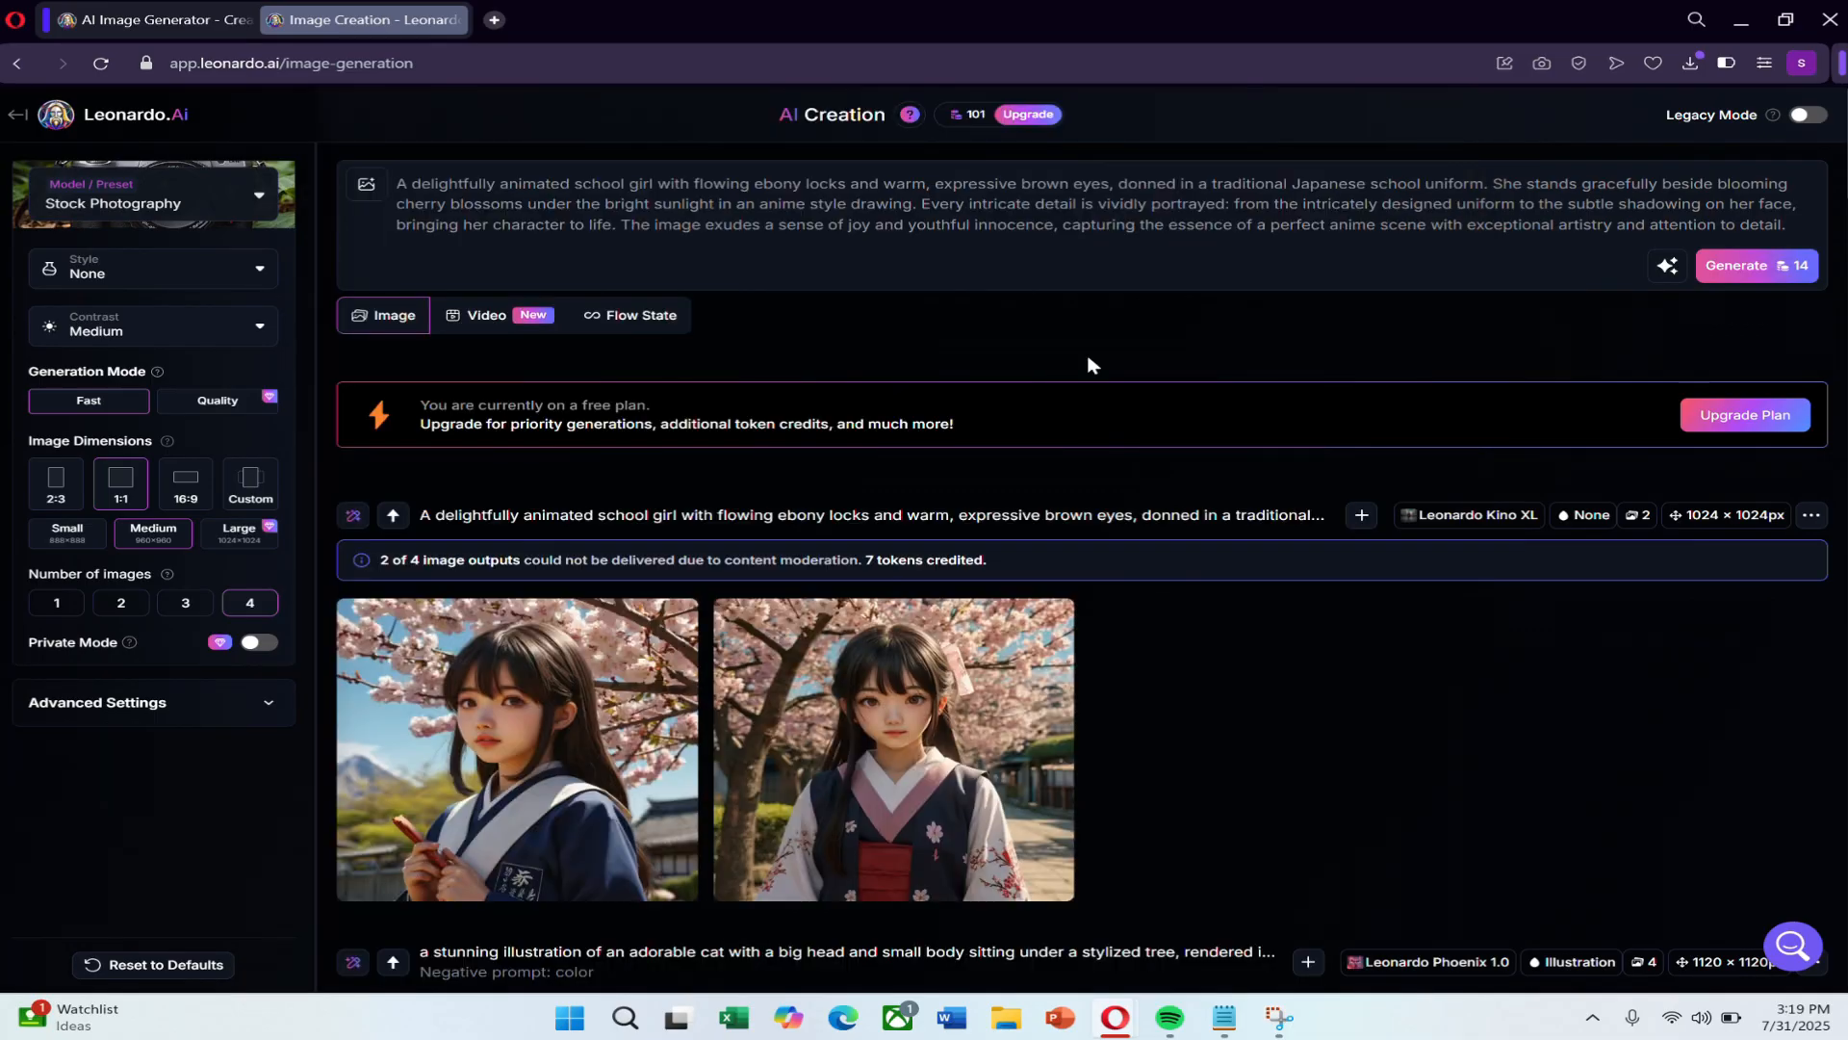
Review the image guidance references and platform elements available for the Stock Photography preset.
{"action": "left_click", "coordinate": [371, 192]}
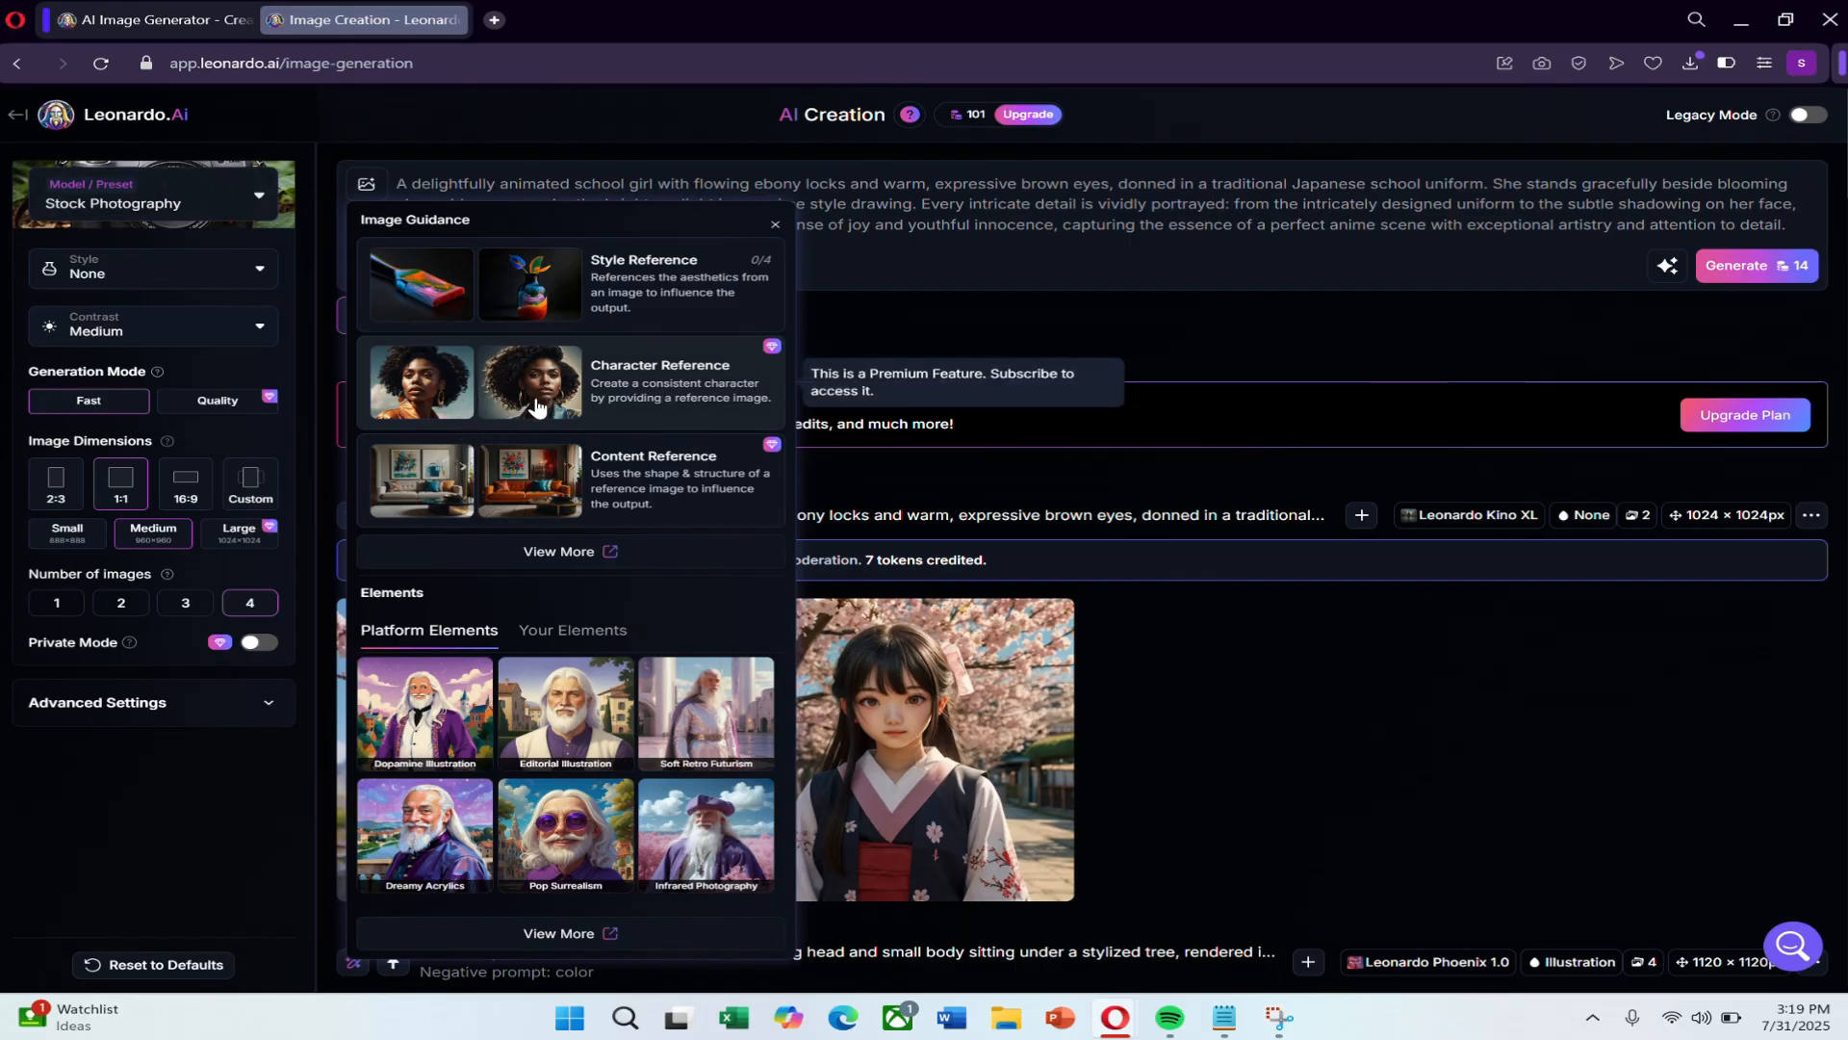
{"action": "scroll", "coordinate": [539, 472], "scroll_direction": "down", "scroll_amount": 3}
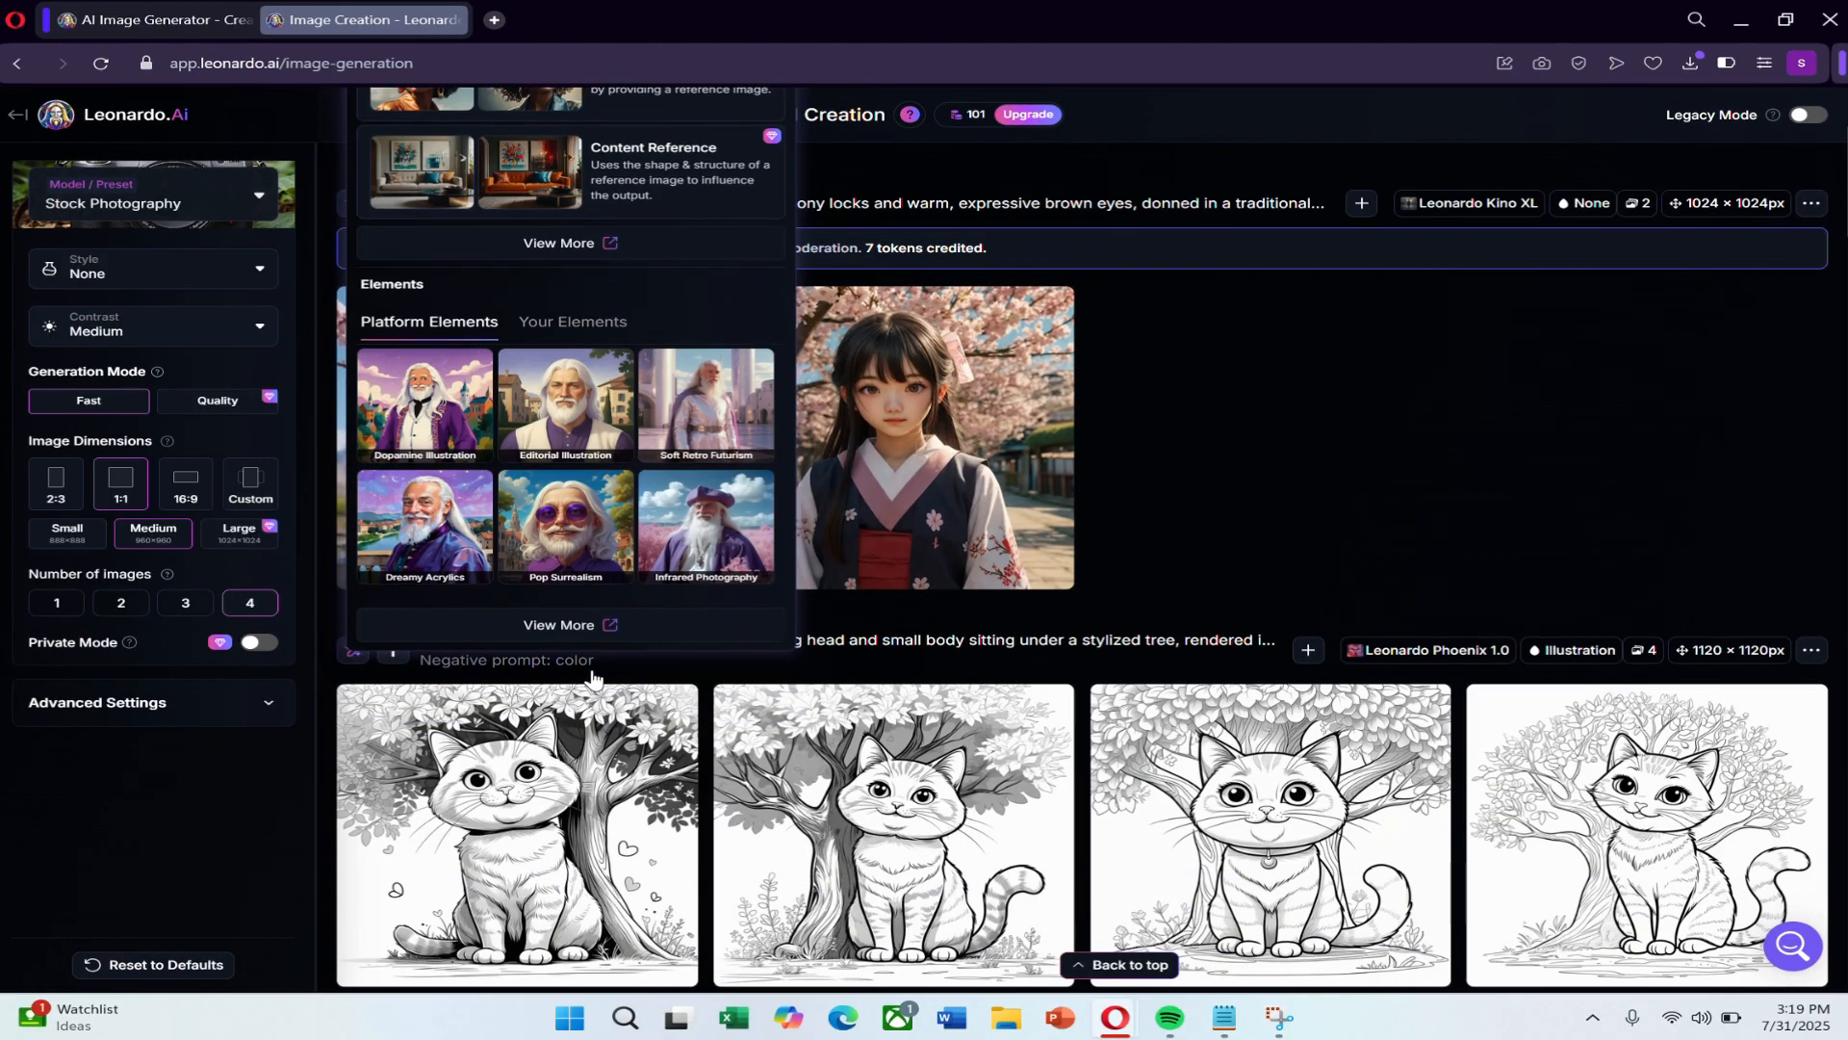
{"action": "scroll", "coordinate": [511, 534], "scroll_direction": "up", "scroll_amount": 2}
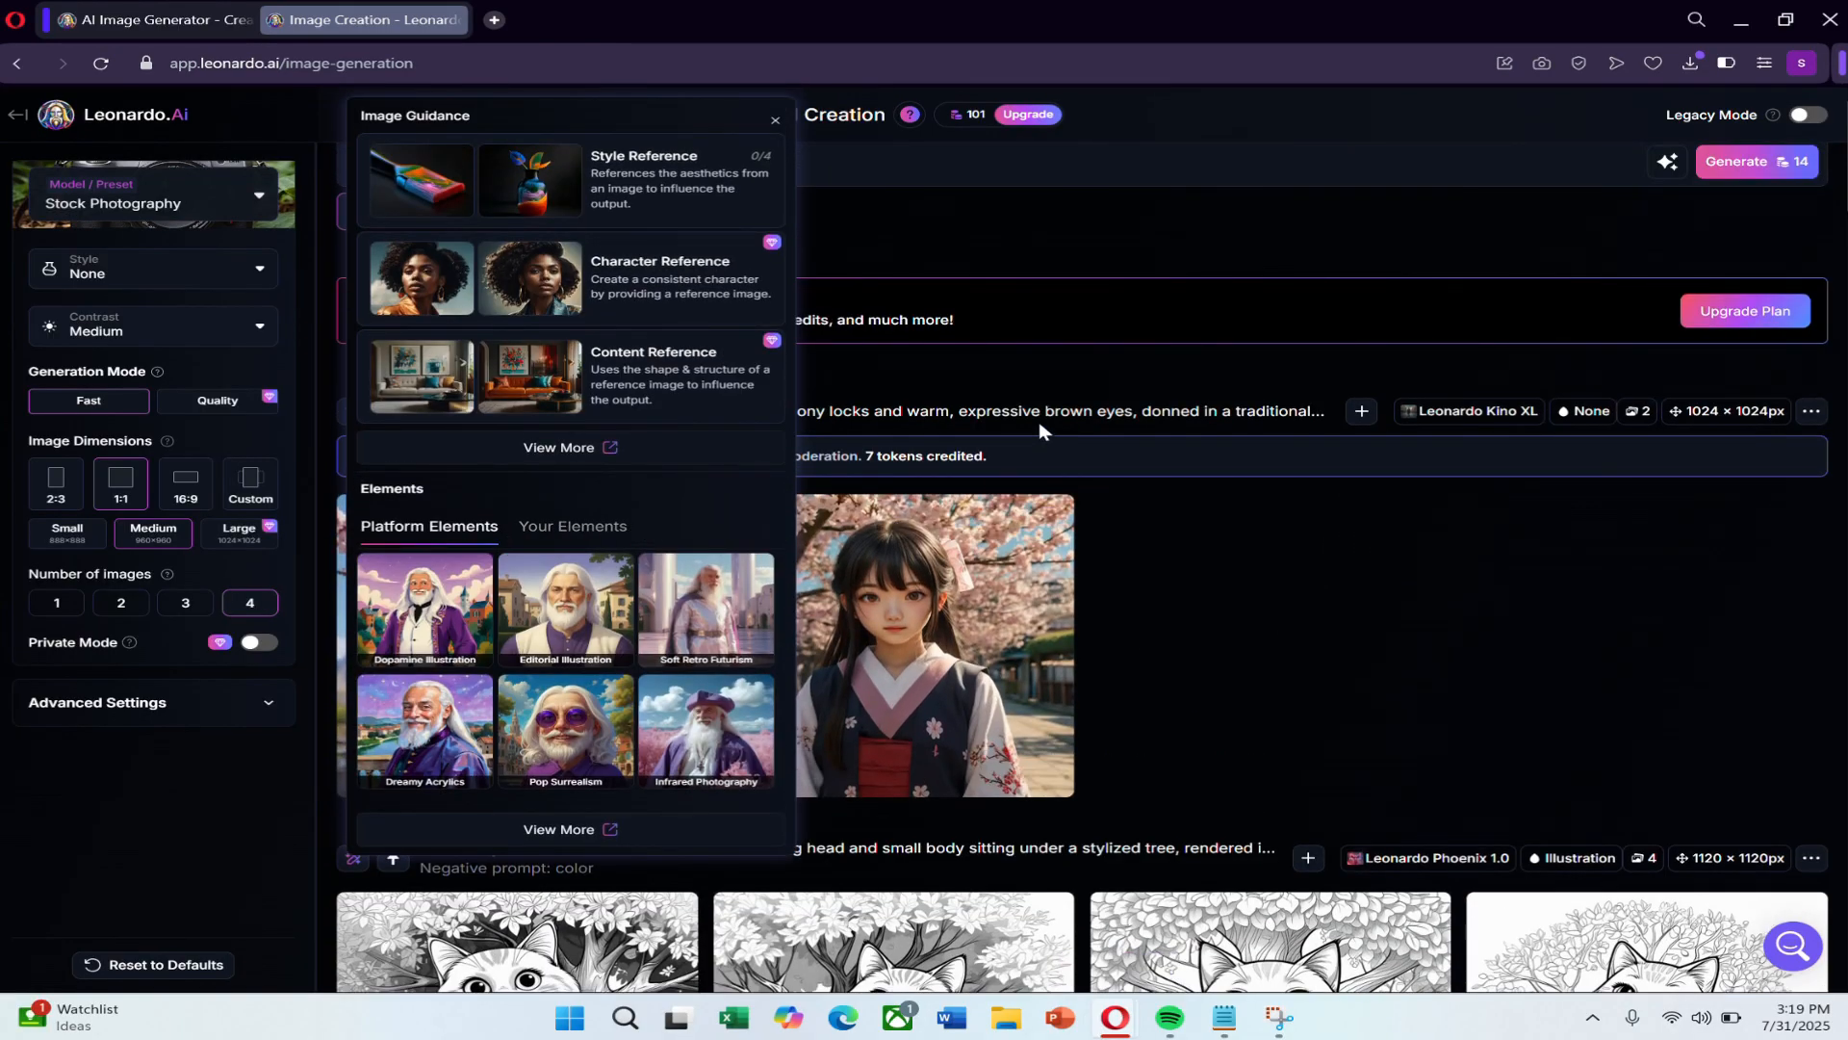
{"action": "left_click", "coordinate": [818, 164]}
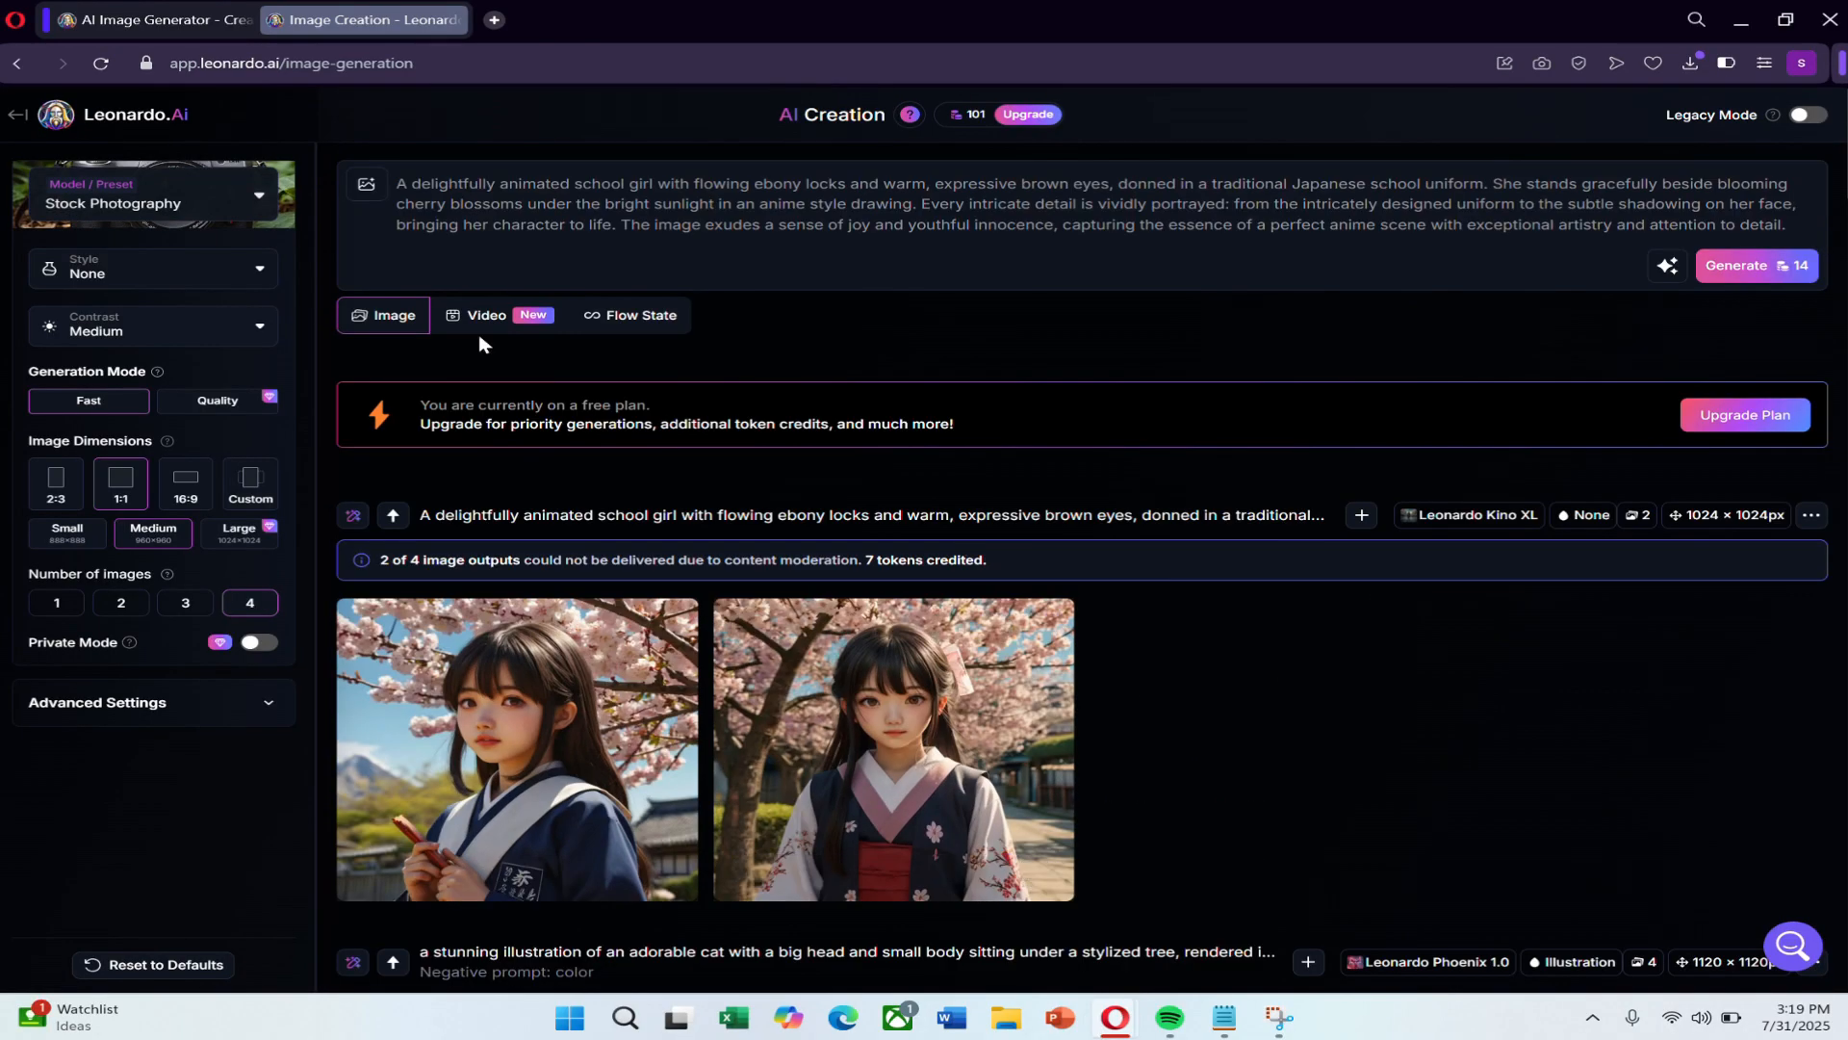
Switch the model preset to GPT-Image-1.
{"action": "left_click", "coordinate": [193, 202]}
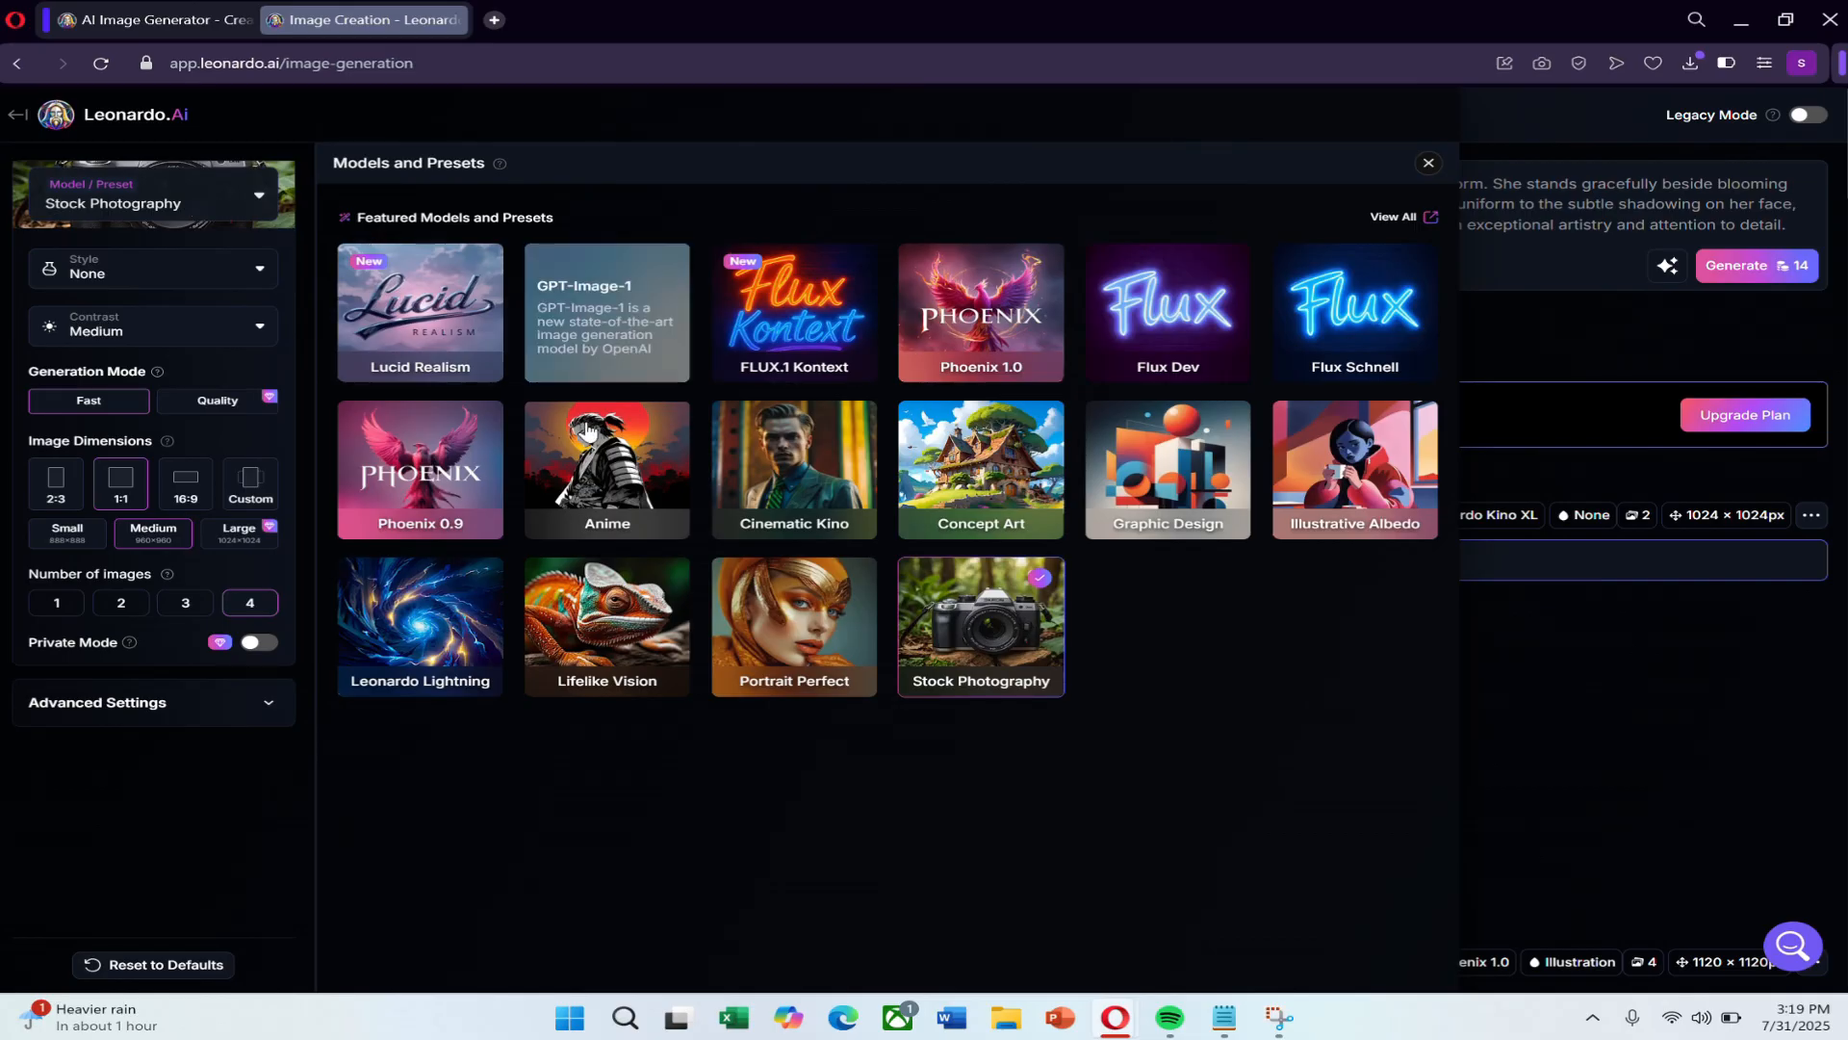
{"action": "left_click", "coordinate": [607, 348]}
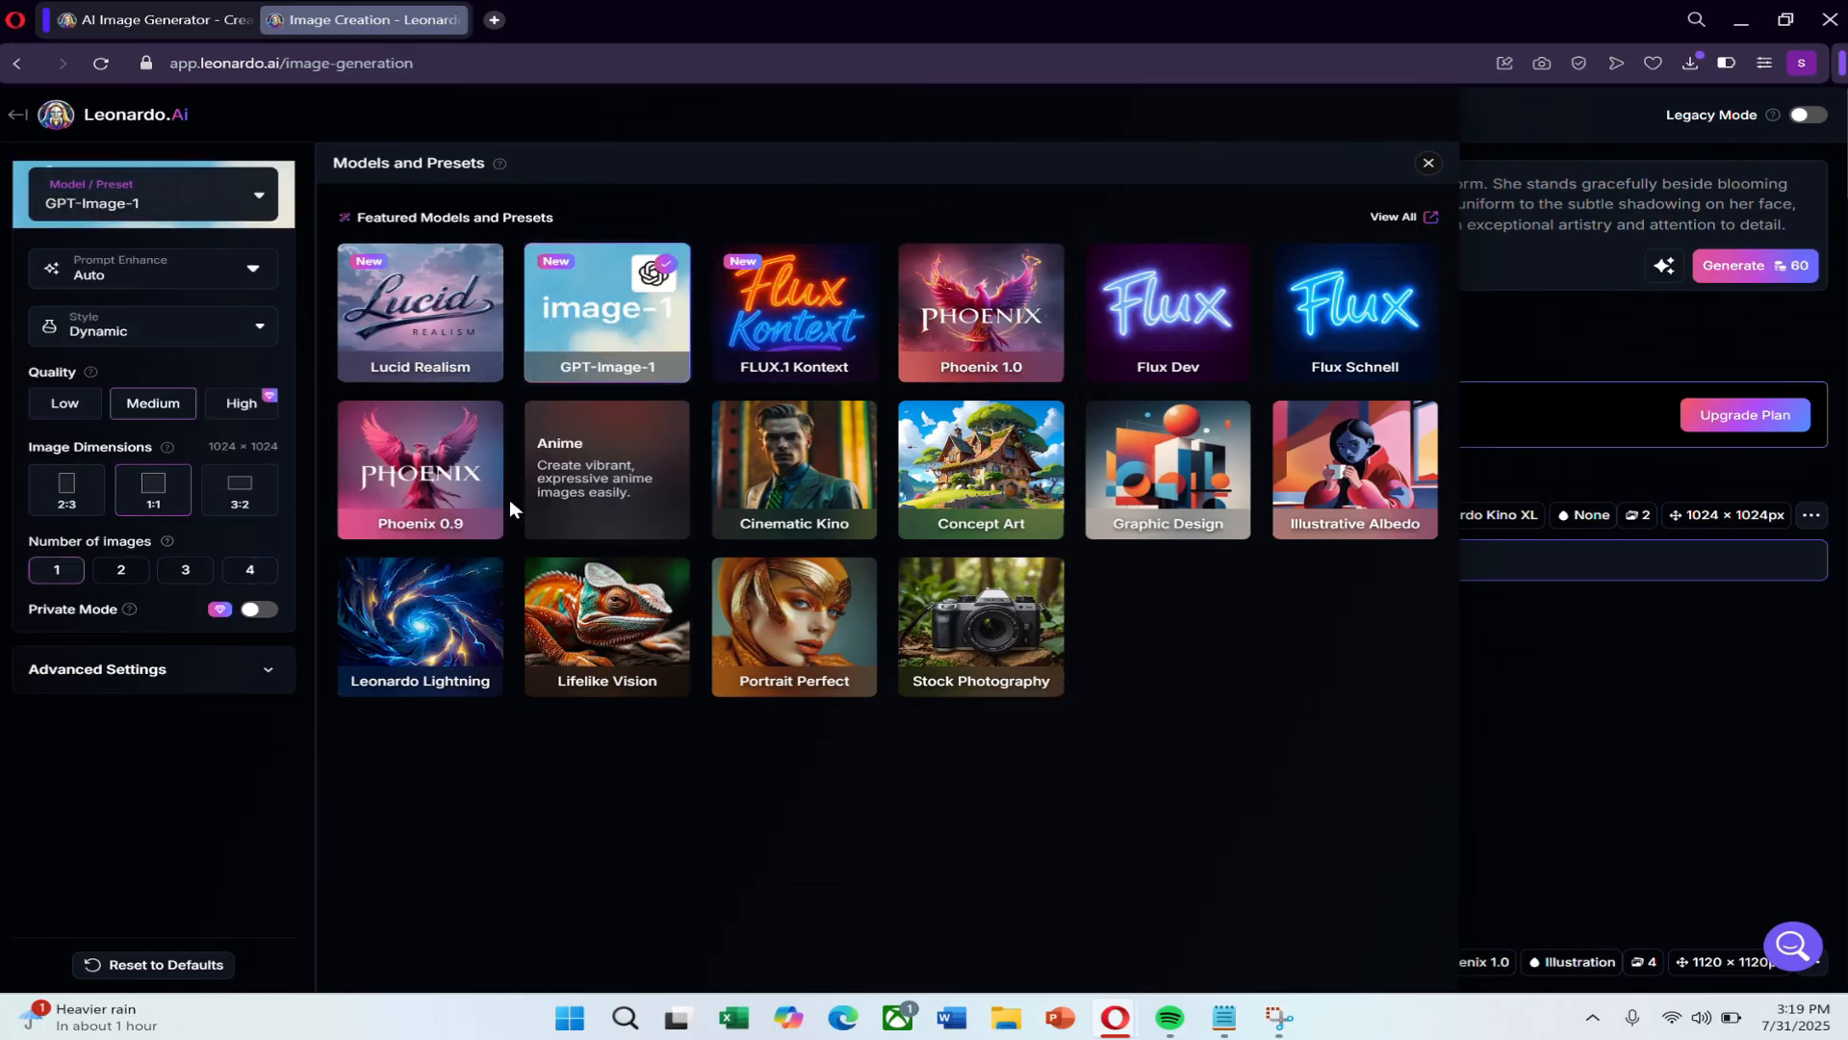
{"action": "left_click", "coordinate": [1430, 165]}
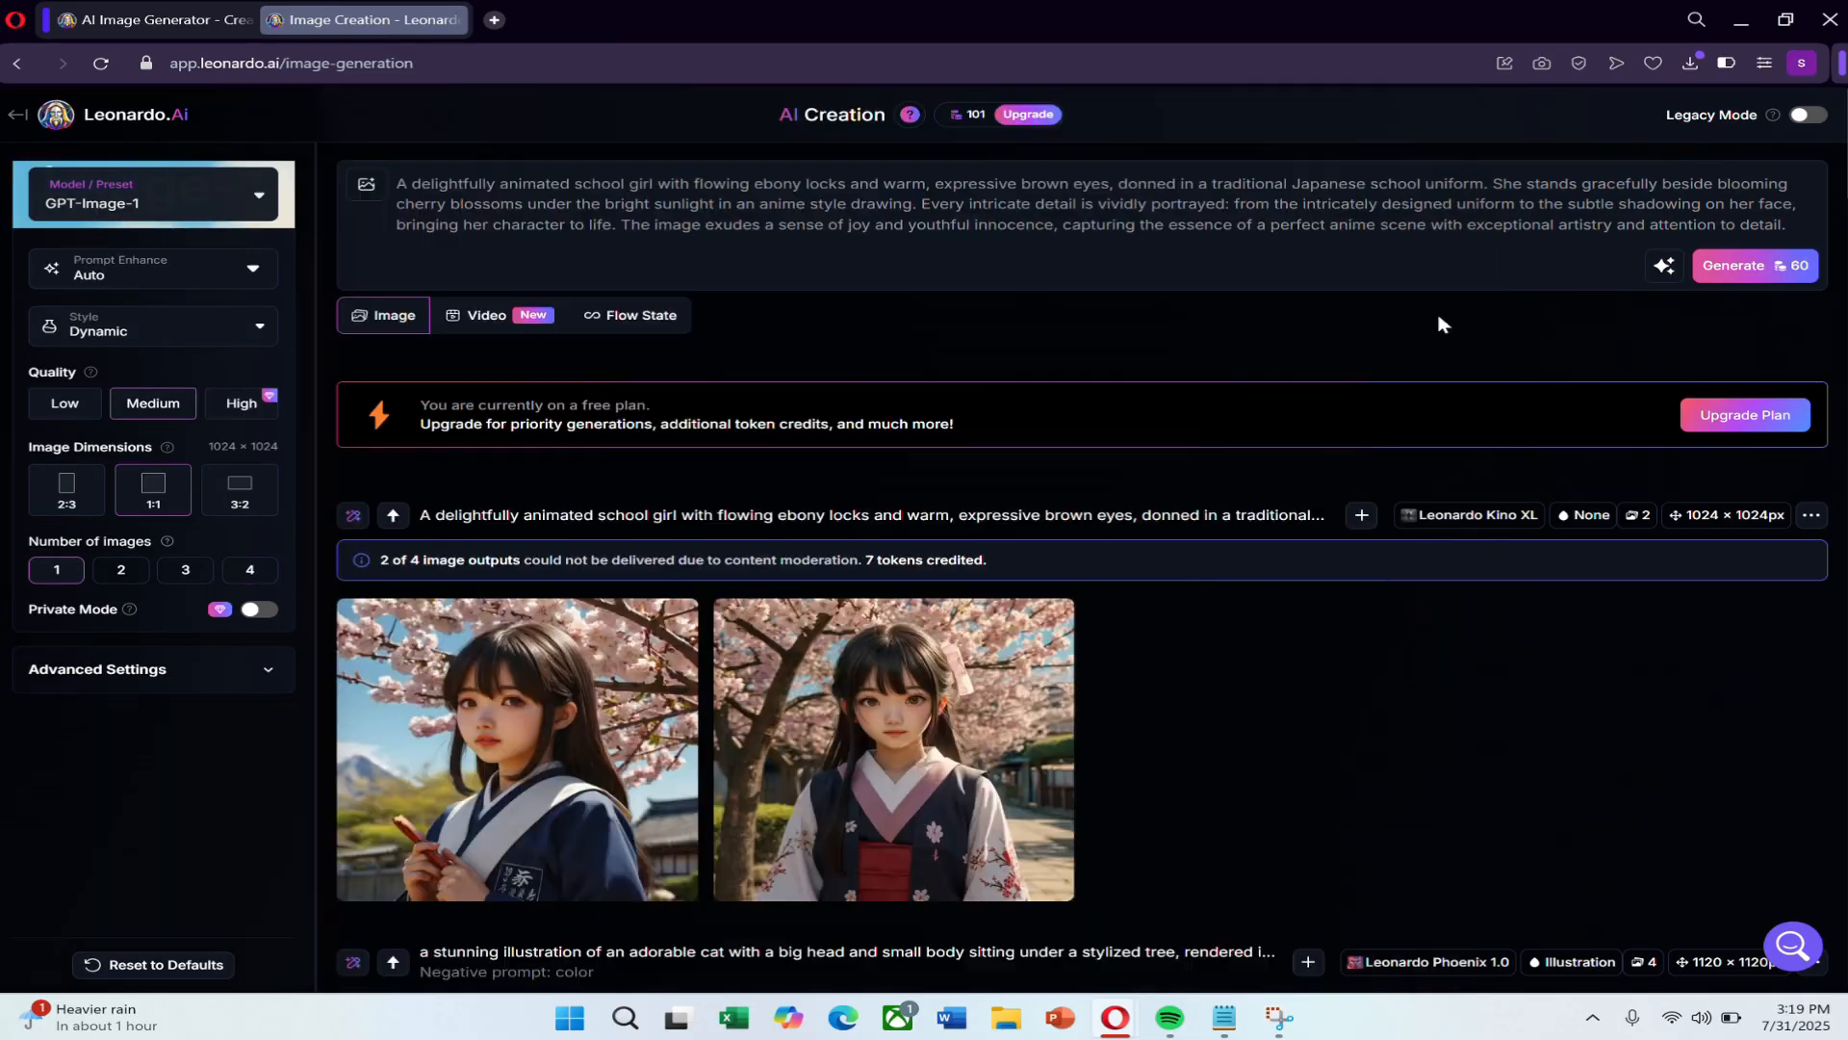
Upload the downloaded Leonardo_Kino_XL school girl JPG from the Downloads folder as the image reference.
{"action": "mouse_move", "coordinate": [366, 183]}
{"action": "left_click", "coordinate": [582, 291]}
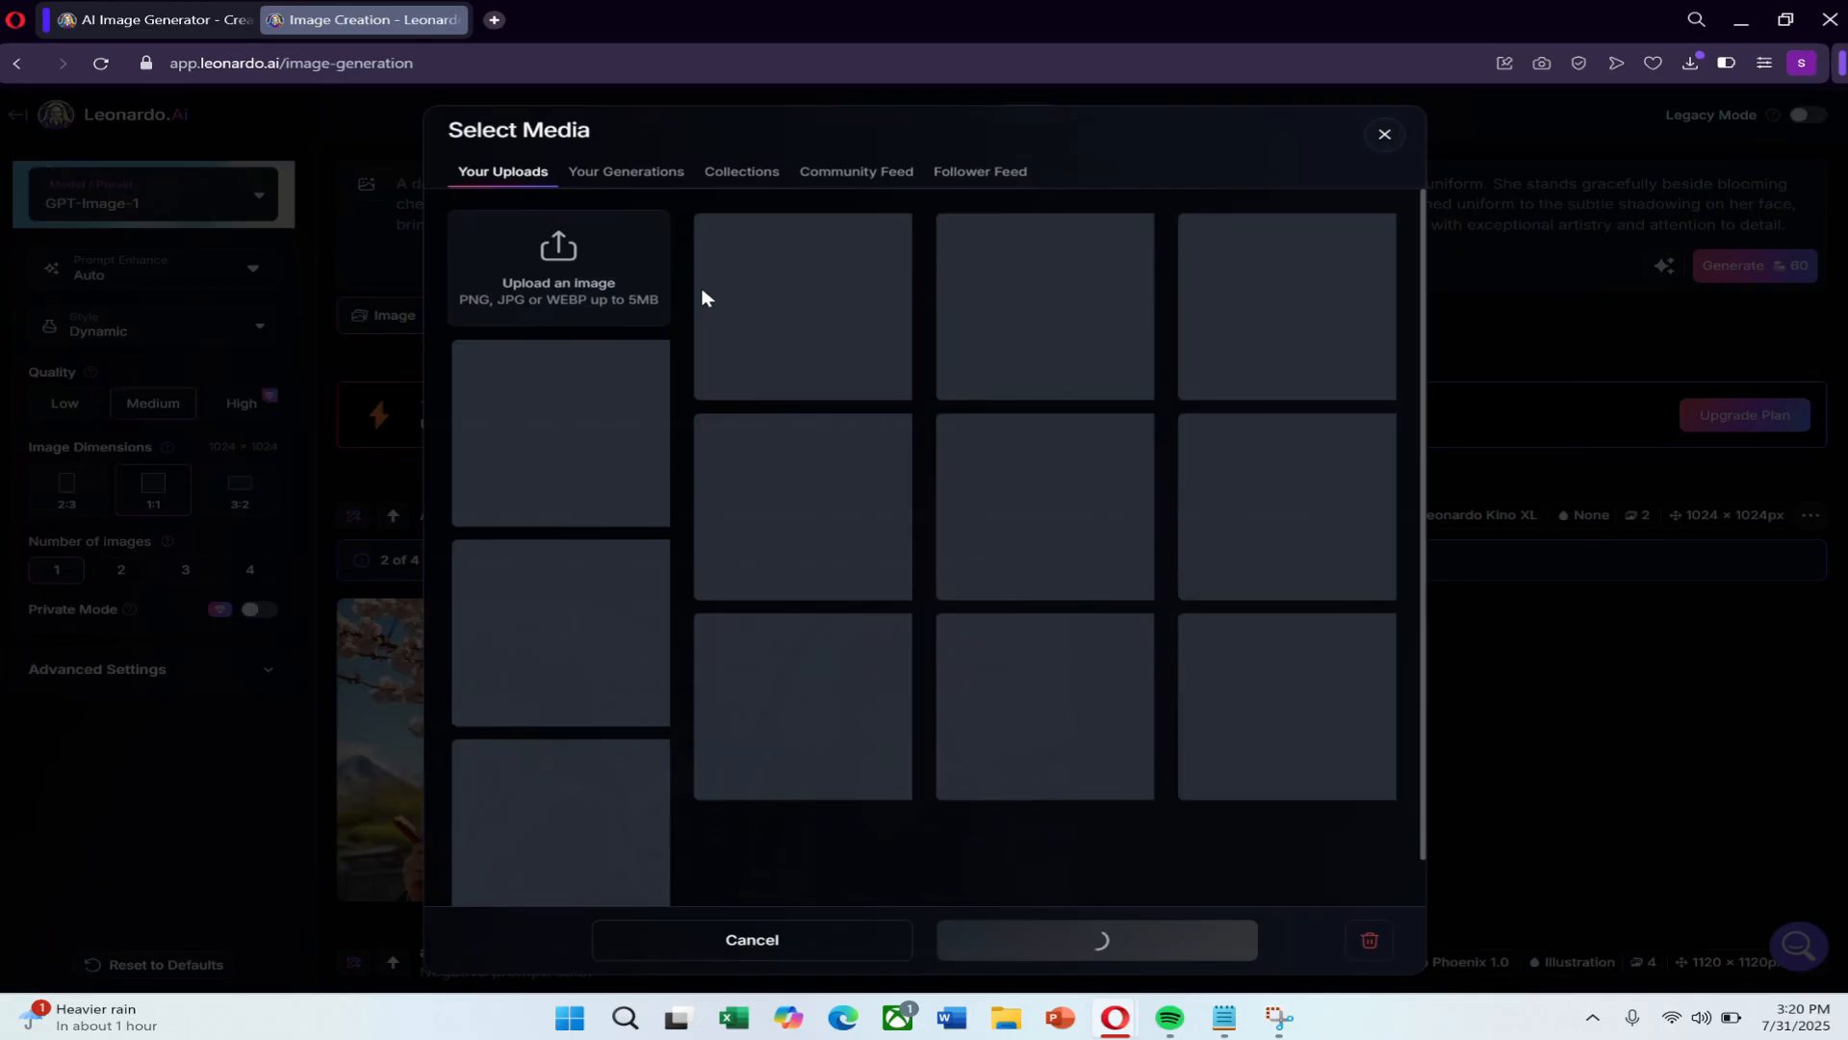
{"action": "left_click", "coordinate": [568, 270]}
{"action": "left_click", "coordinate": [995, 532]}
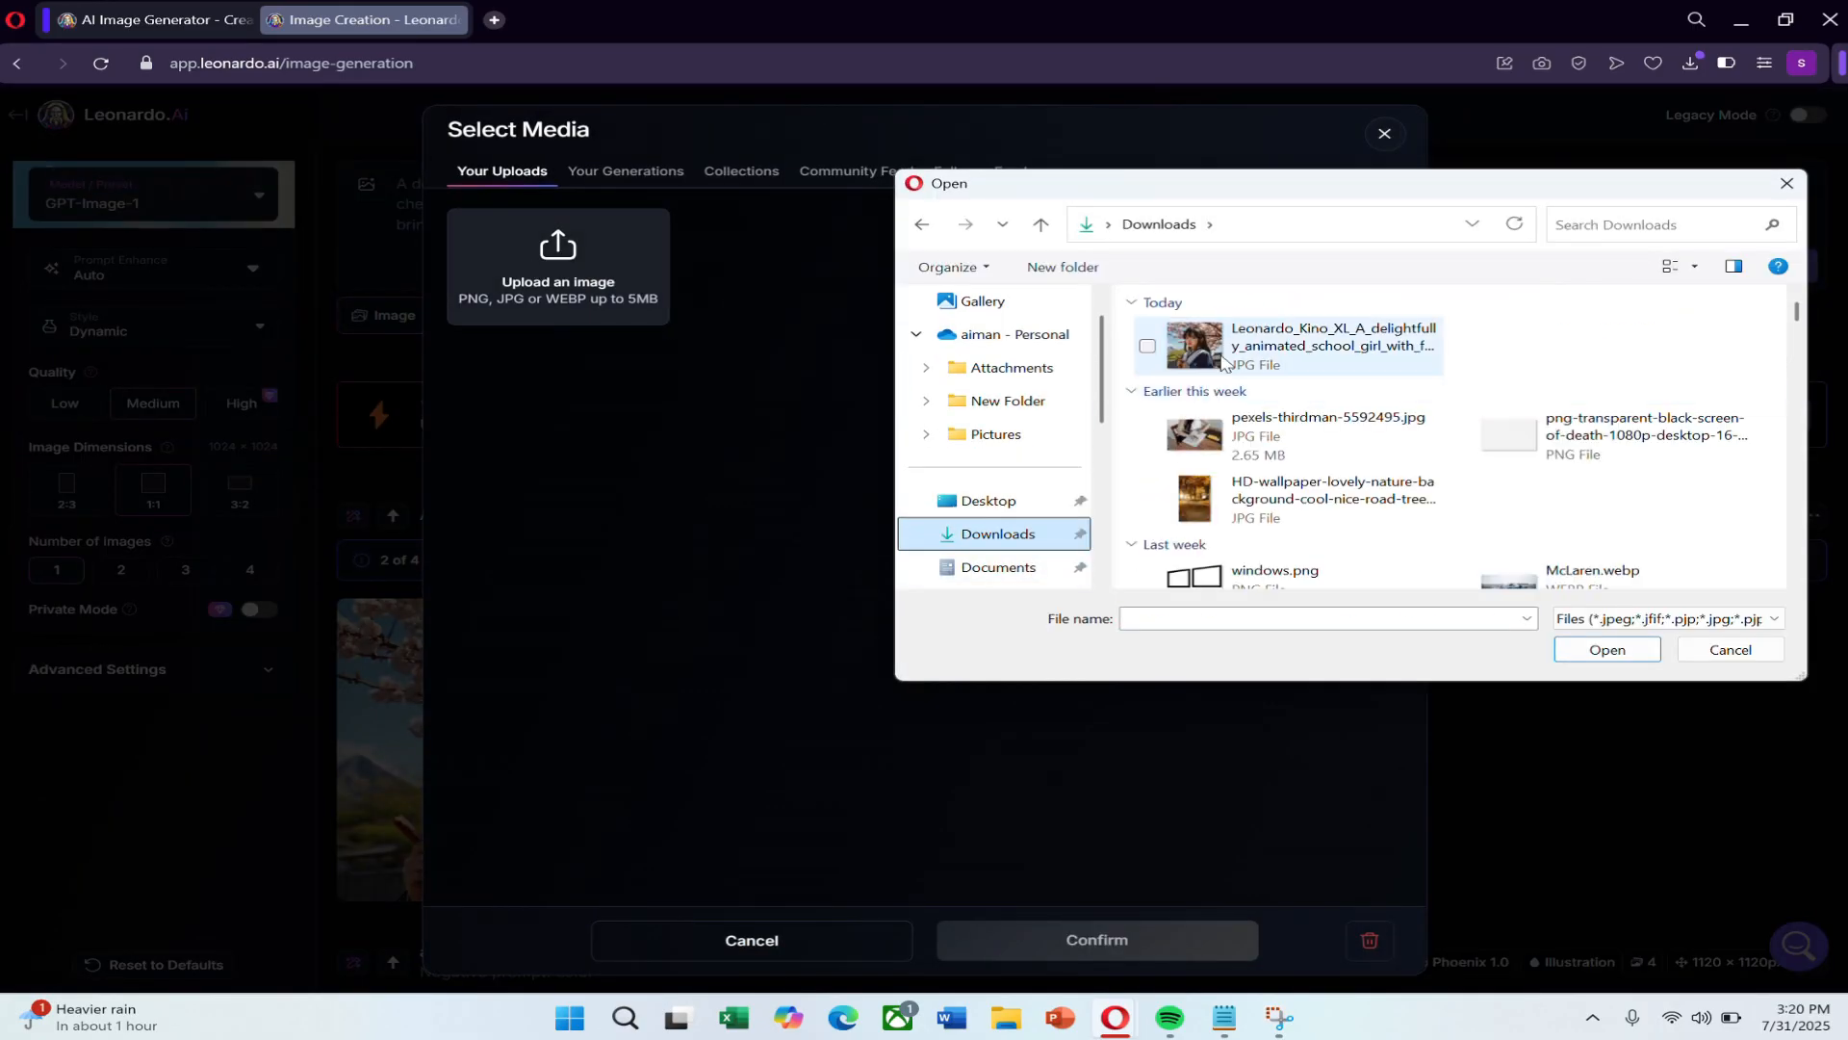
{"action": "double_click", "coordinate": [1290, 351]}
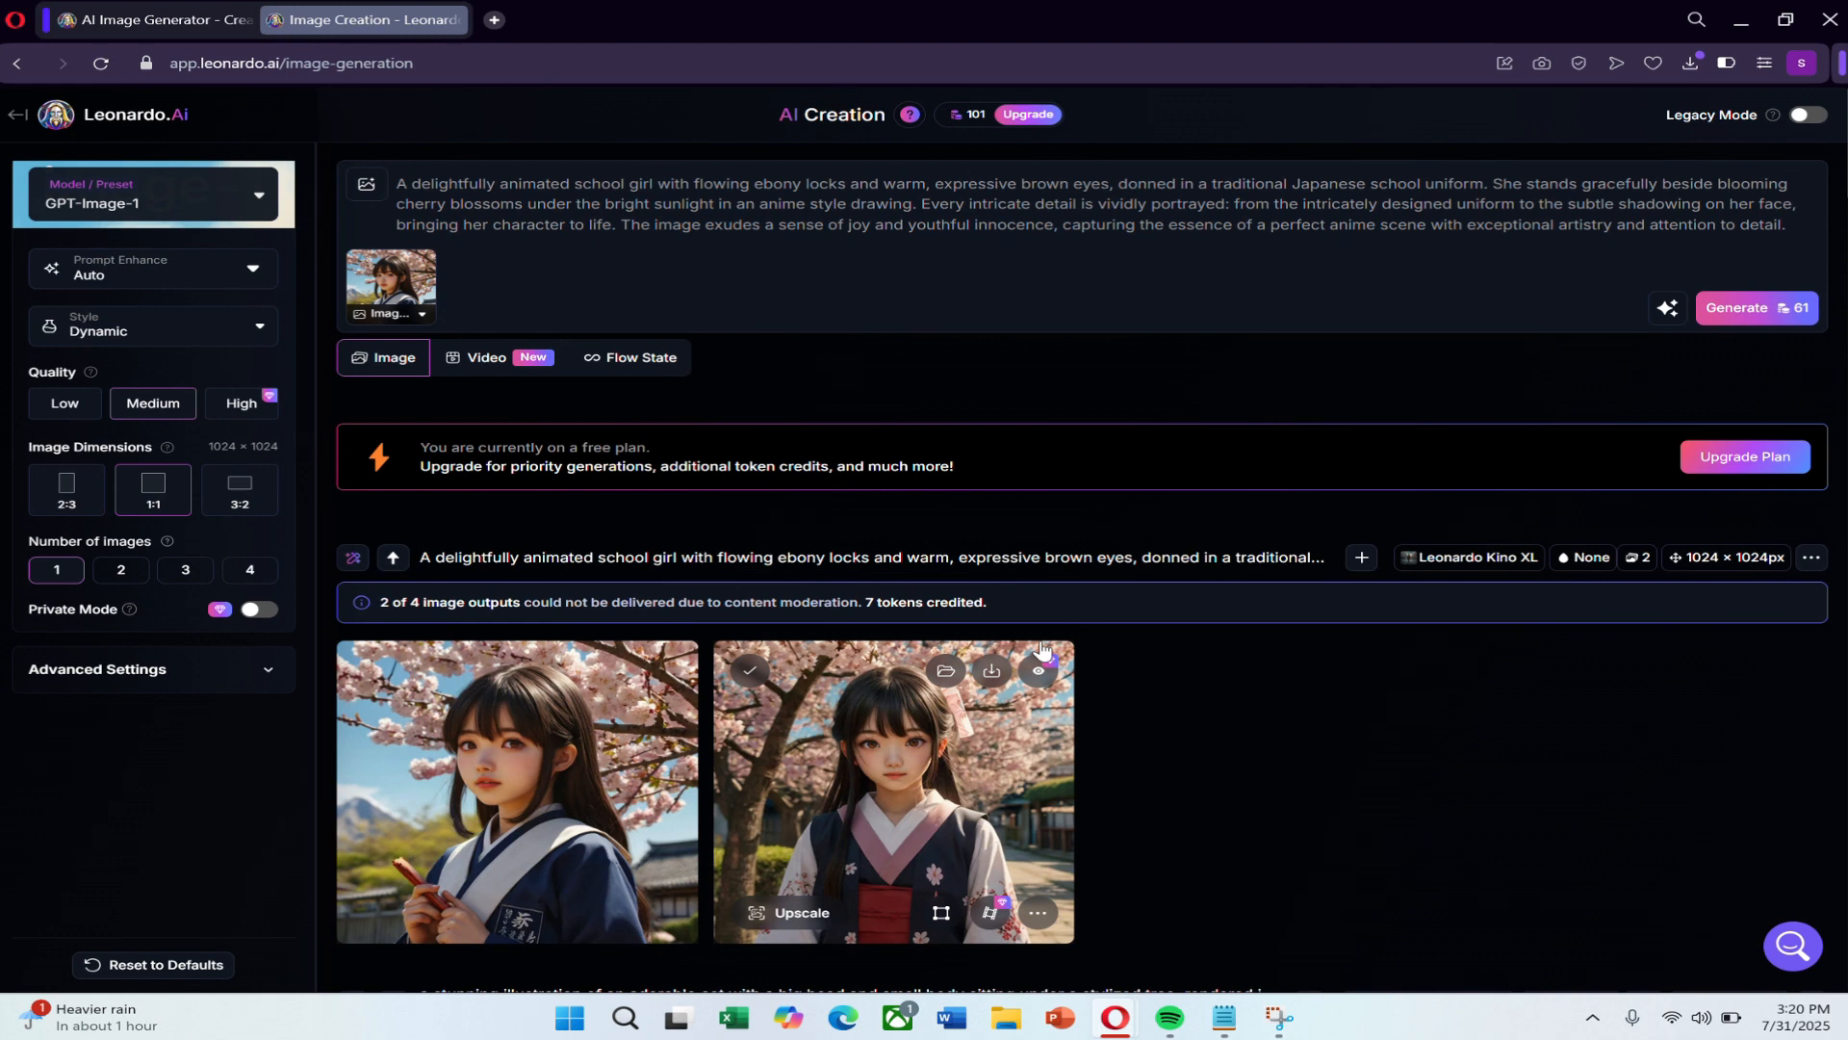
Replace the prompt with "this girl standing in front of castle" and generate the image.
{"action": "left_click", "coordinate": [552, 186]}
{"action": "key", "text": "ctrl+a"}
{"action": "key", "text": "BackSpace"}
{"action": "type", "text": "this girl"}
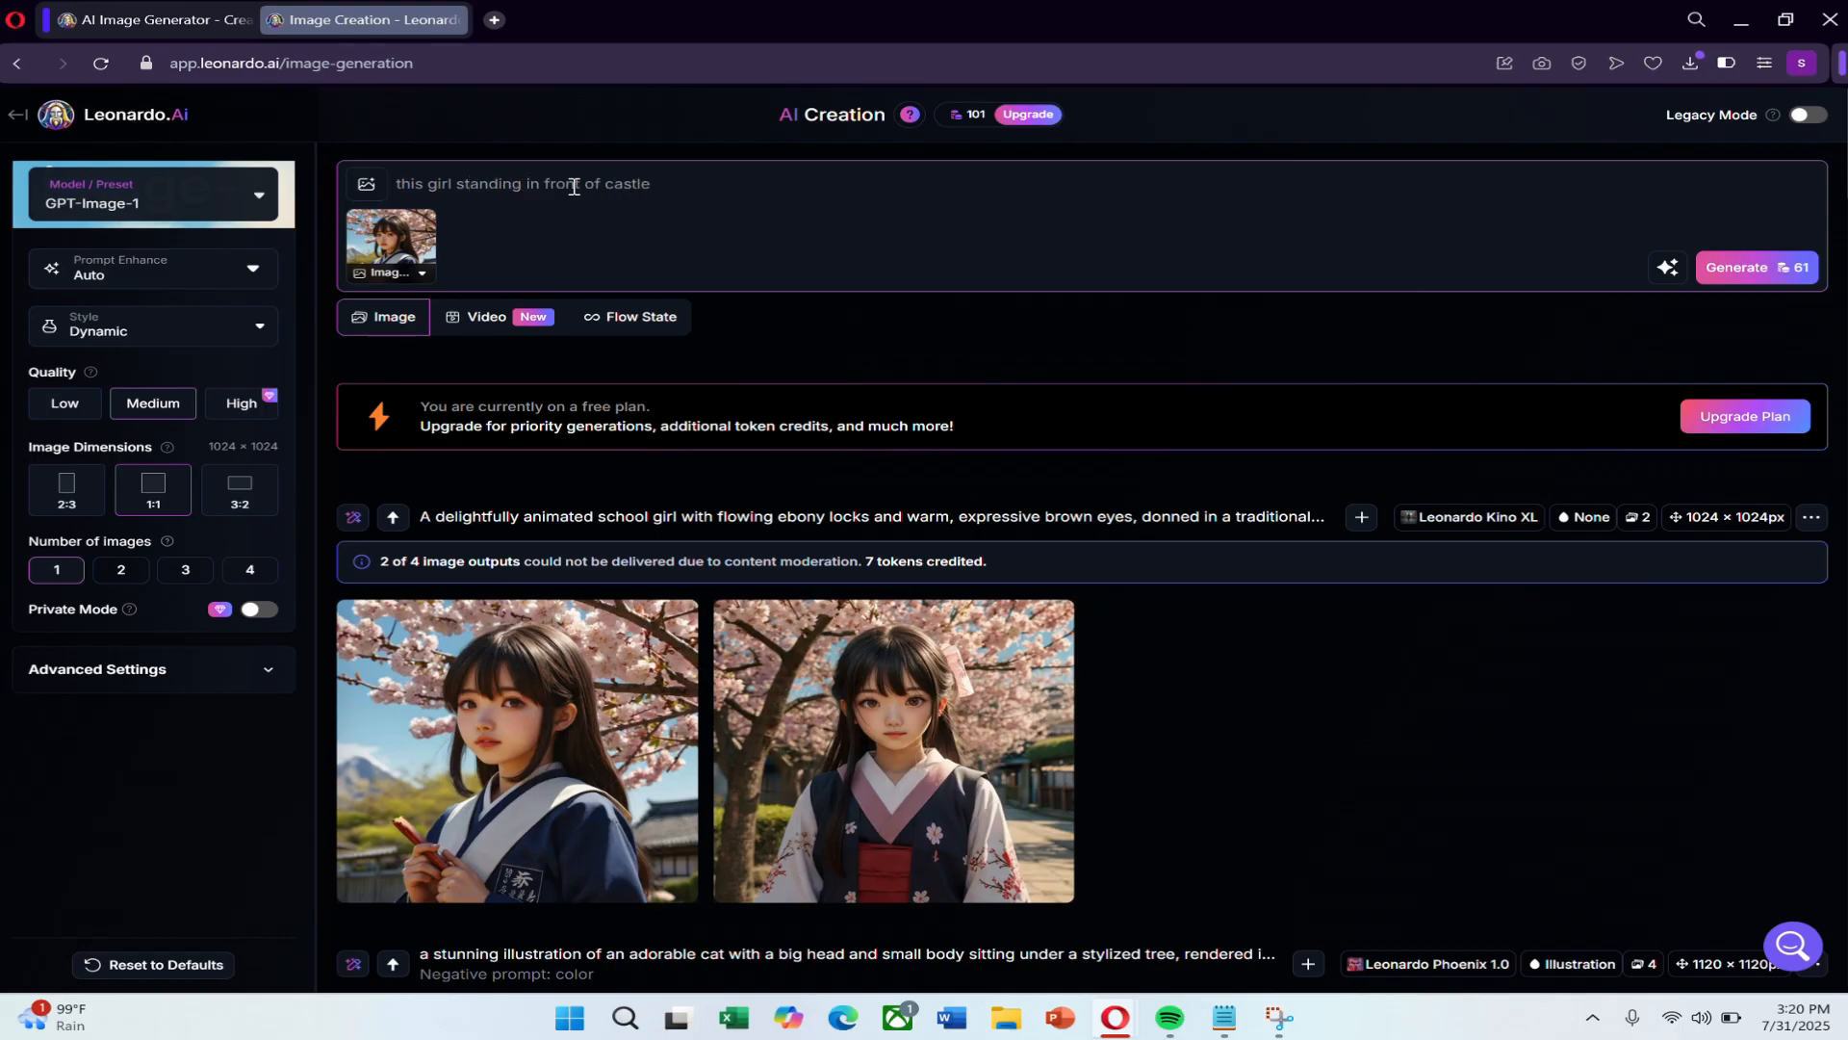
{"action": "key", "text": "Return"}
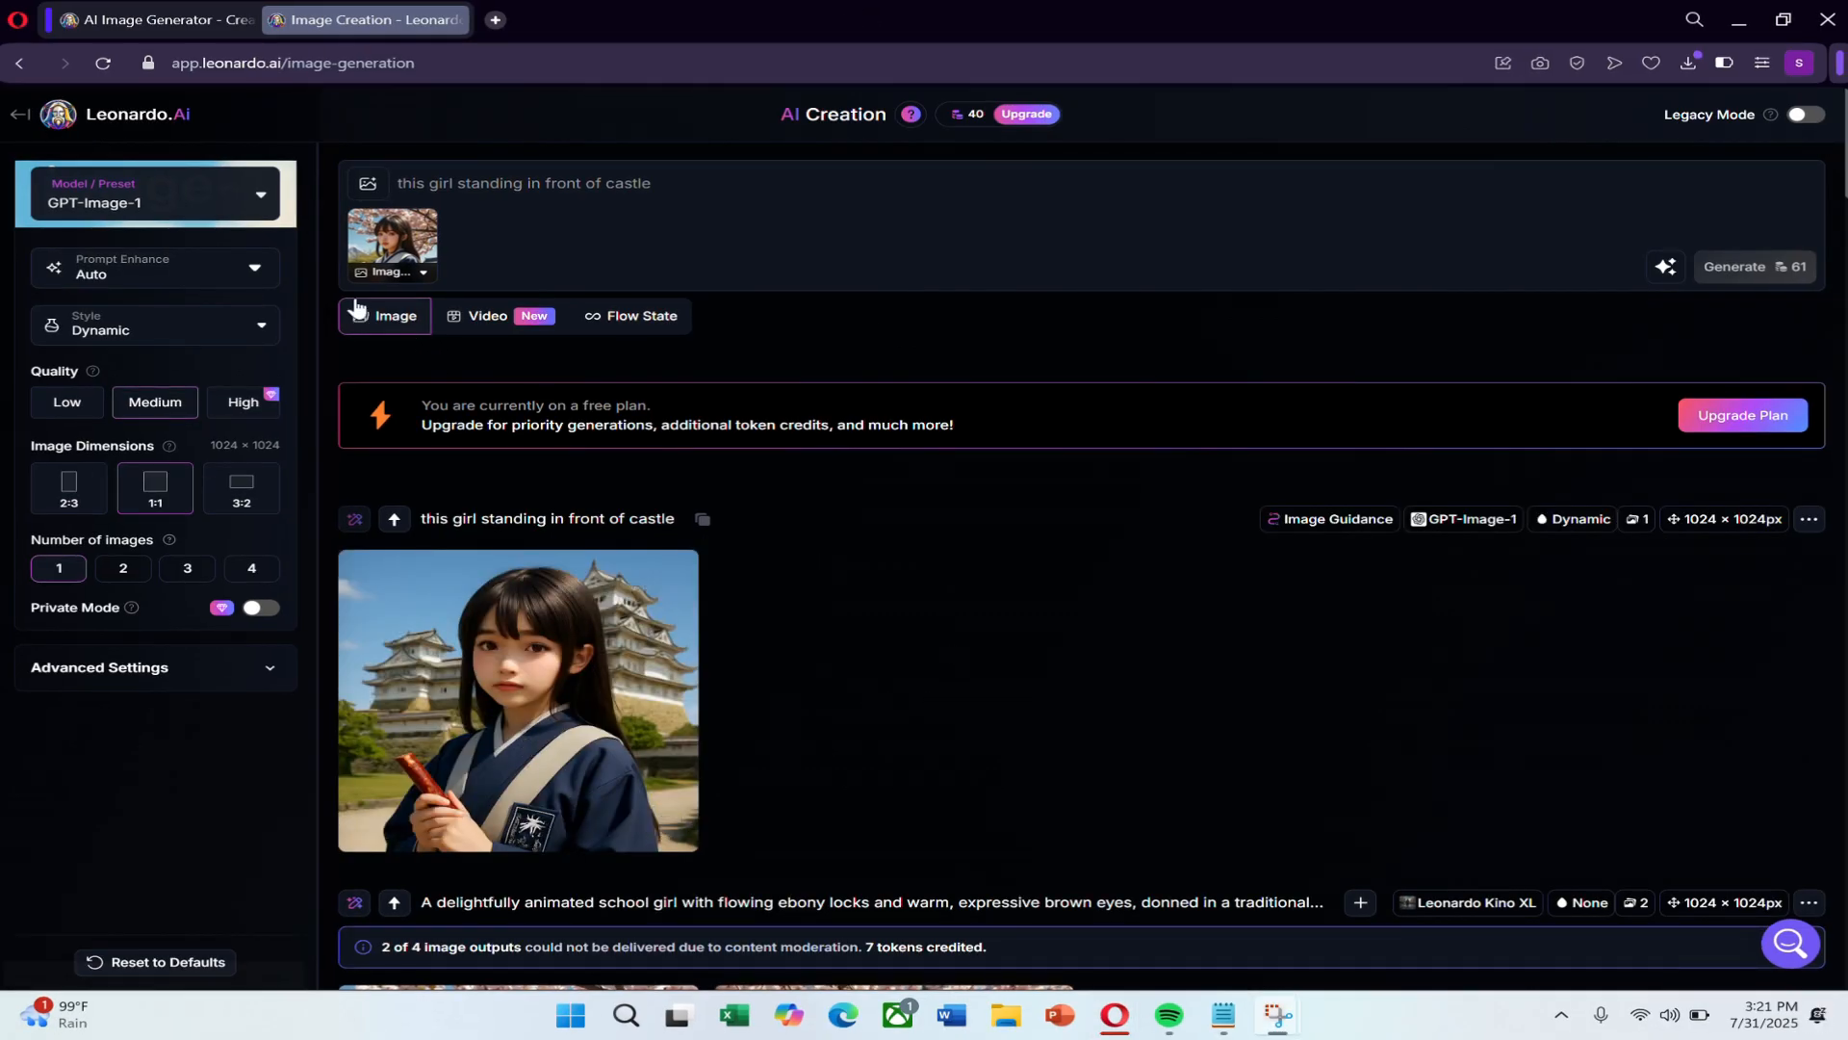
View the generated castle image at full size and compare it with the earlier school girl images in the generation history.
{"action": "left_click", "coordinate": [518, 761]}
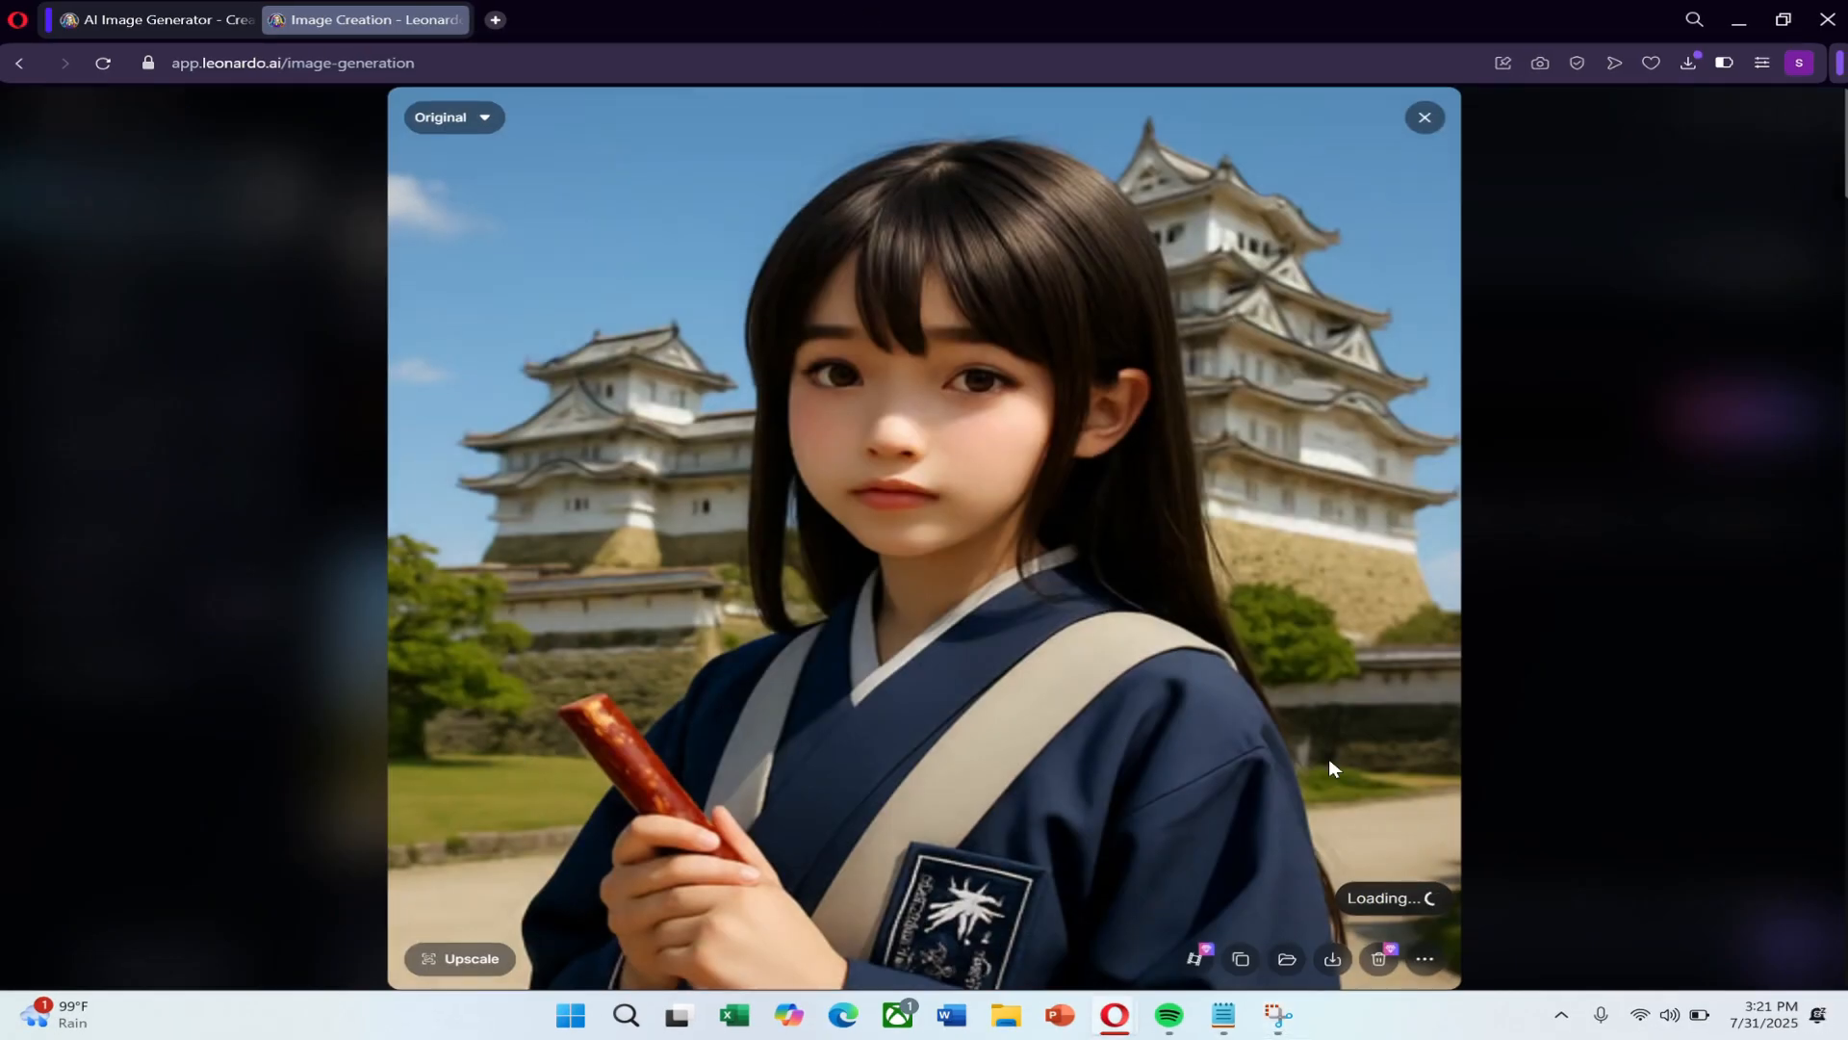
{"action": "left_click", "coordinate": [1424, 118]}
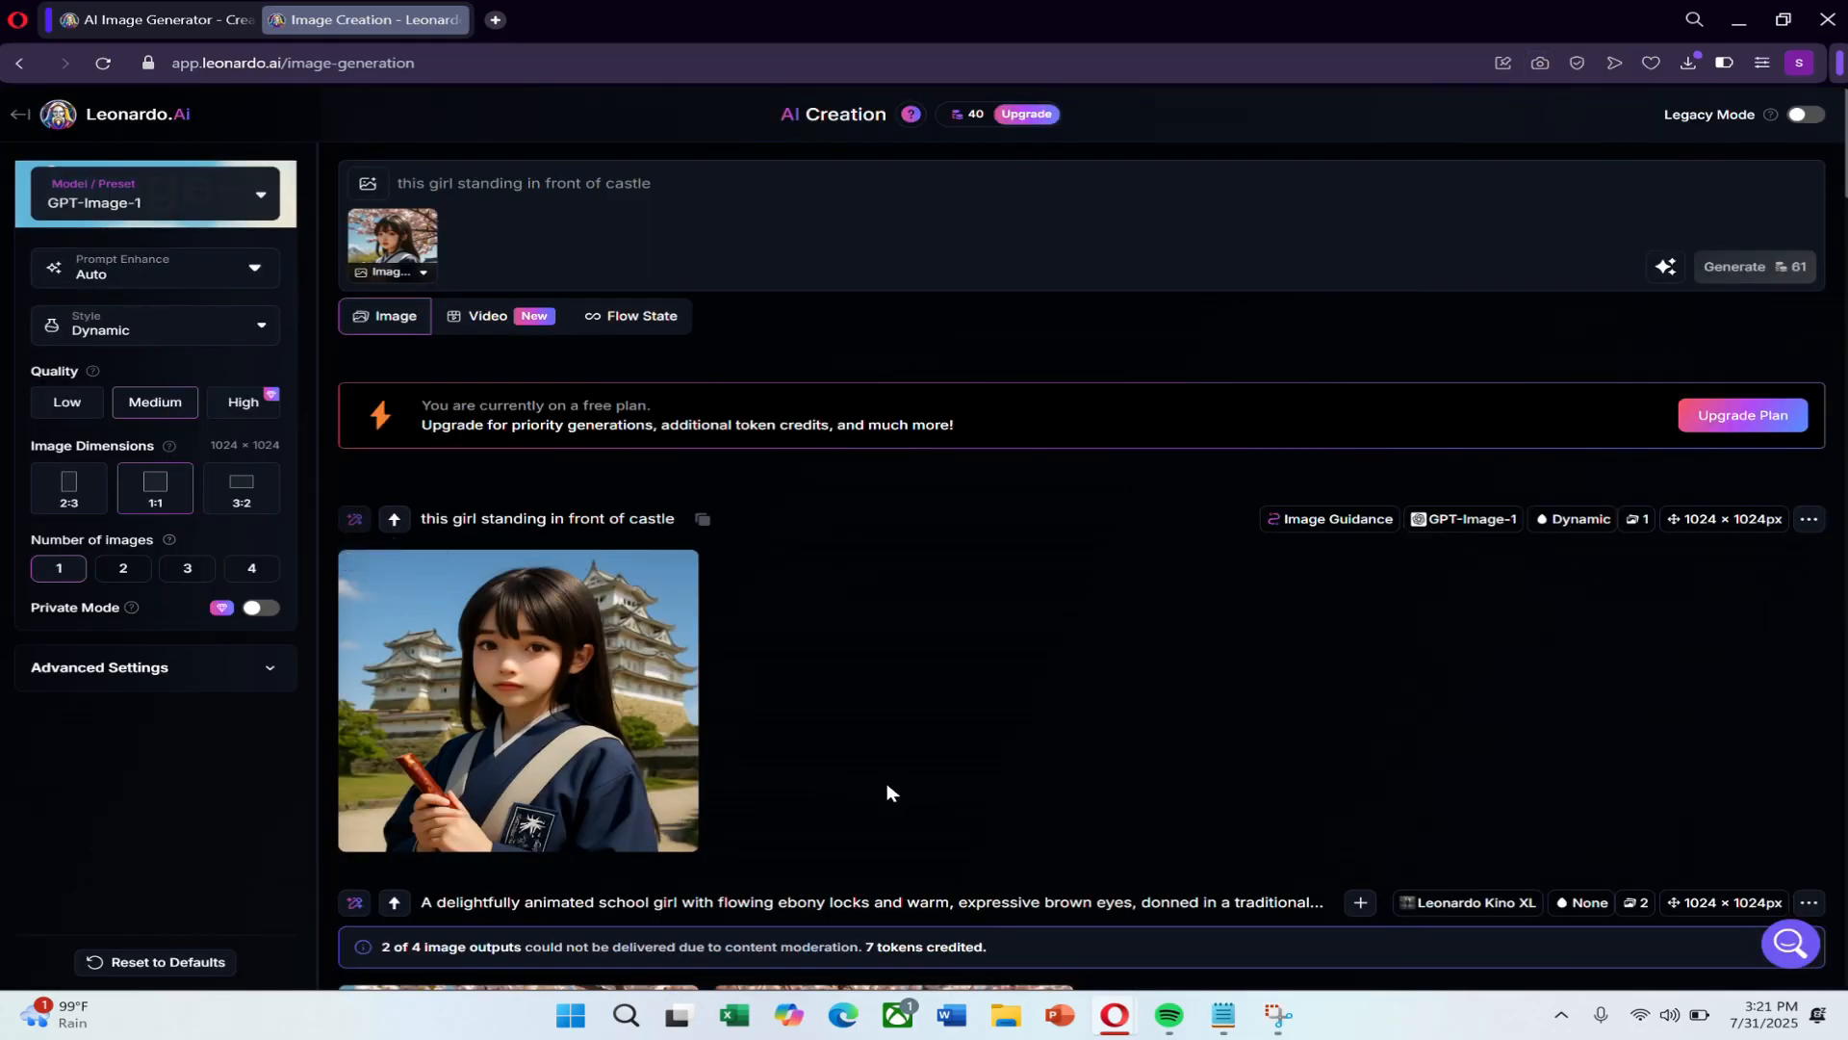
{"action": "scroll", "coordinate": [746, 759], "scroll_direction": "down", "scroll_amount": 3}
{"action": "scroll", "coordinate": [750, 757], "scroll_direction": "down", "scroll_amount": 3}
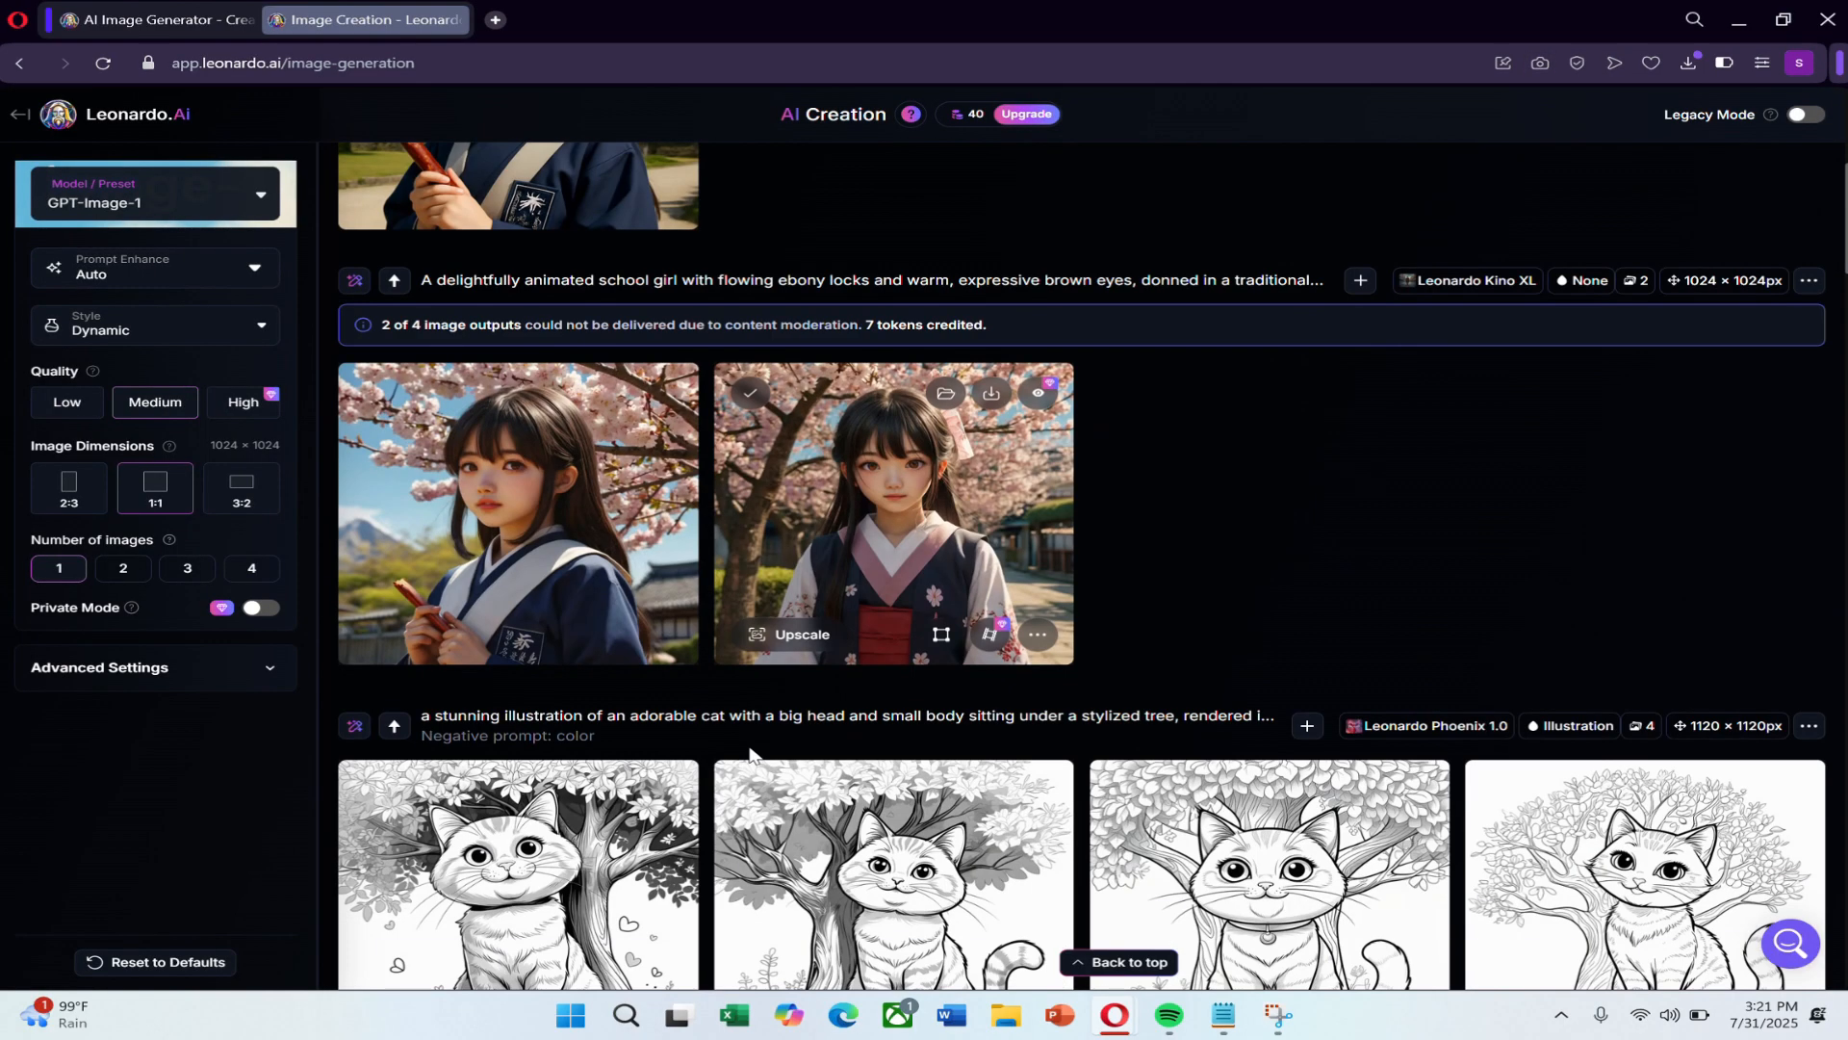
{"action": "scroll", "coordinate": [751, 756], "scroll_direction": "up", "scroll_amount": 6}
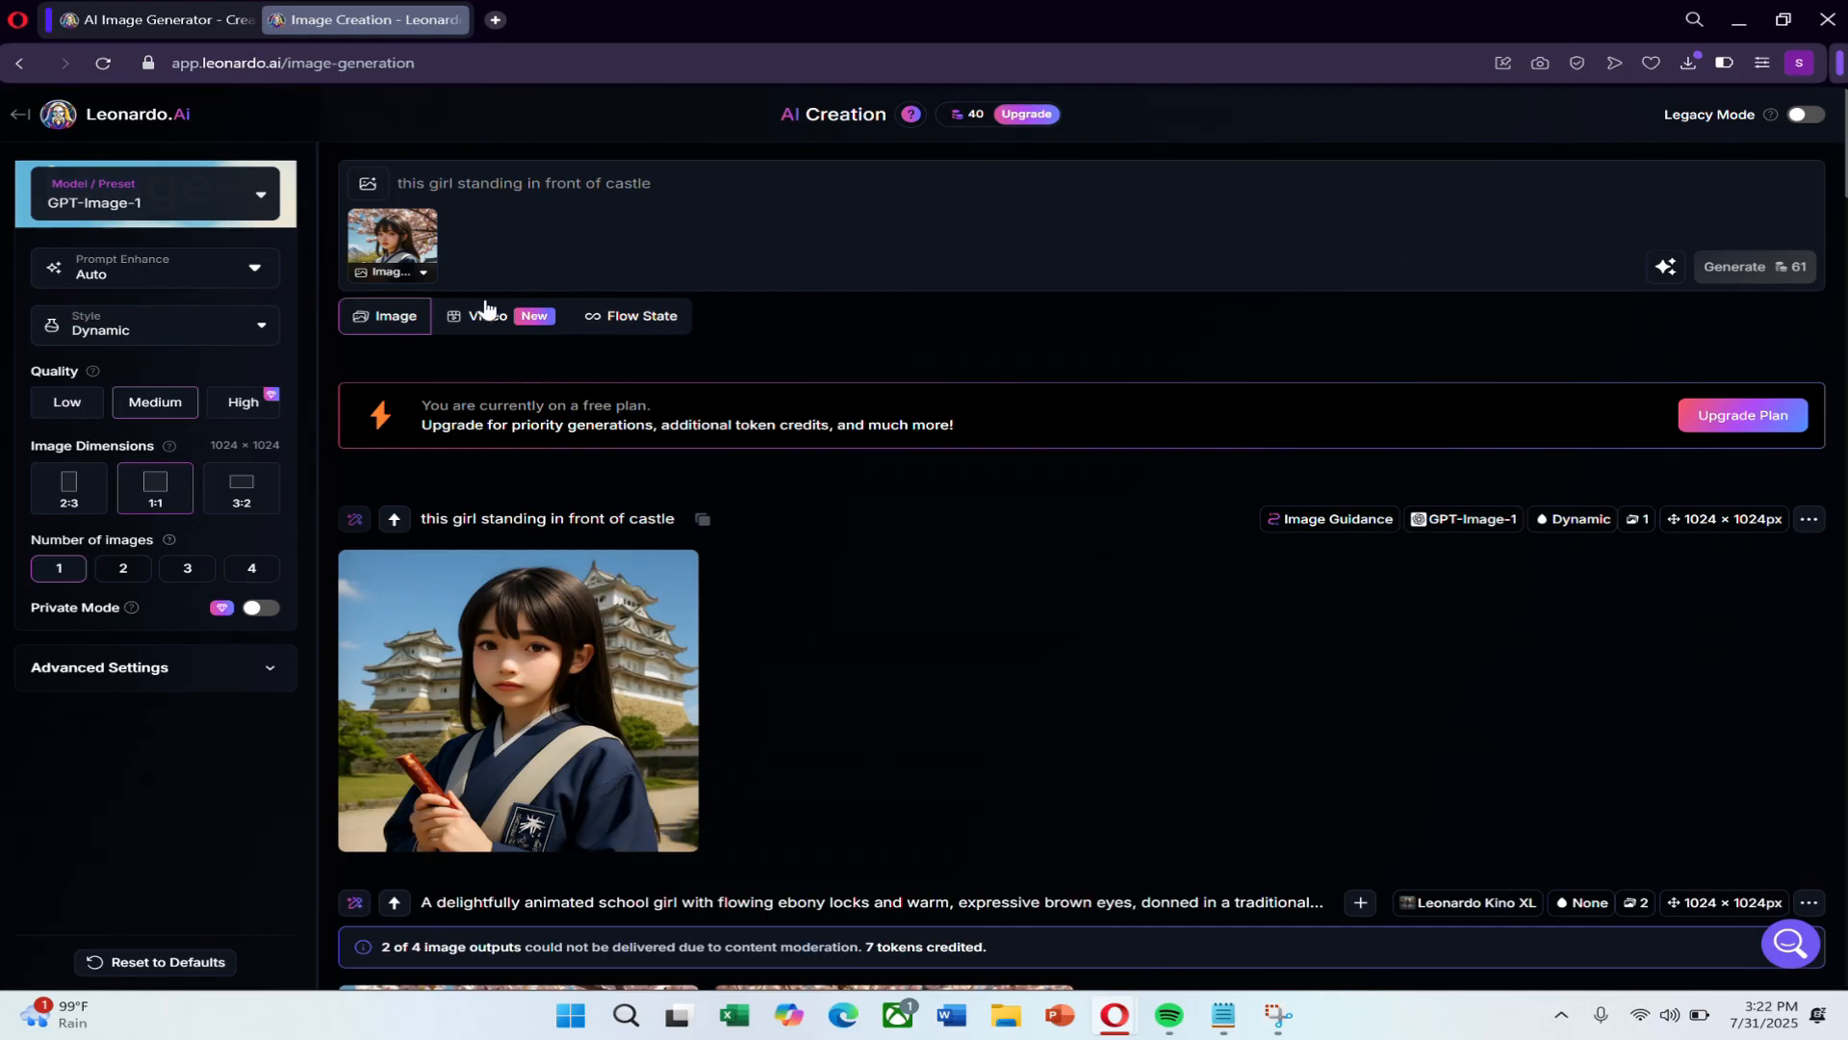
Check the style choices and the image guidance options offered for GPT-Image-1.
{"action": "left_click", "coordinate": [106, 325]}
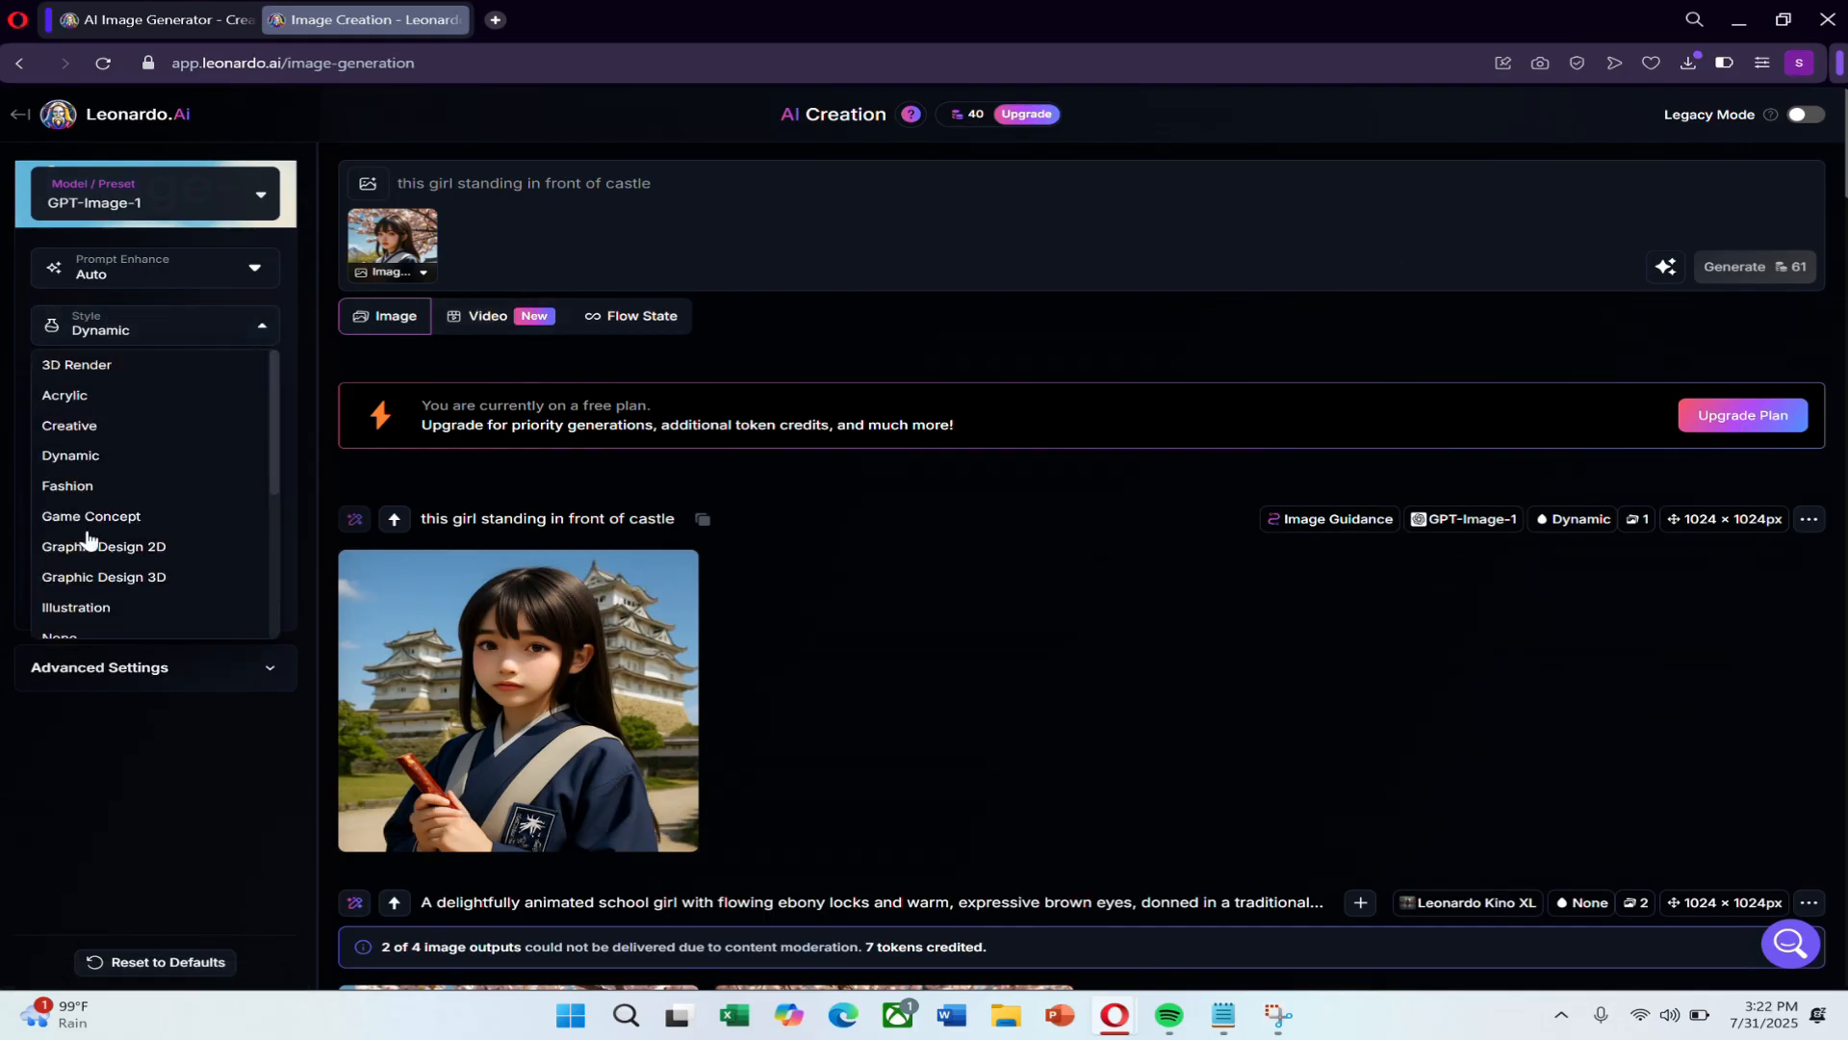
{"action": "left_click", "coordinate": [144, 740]}
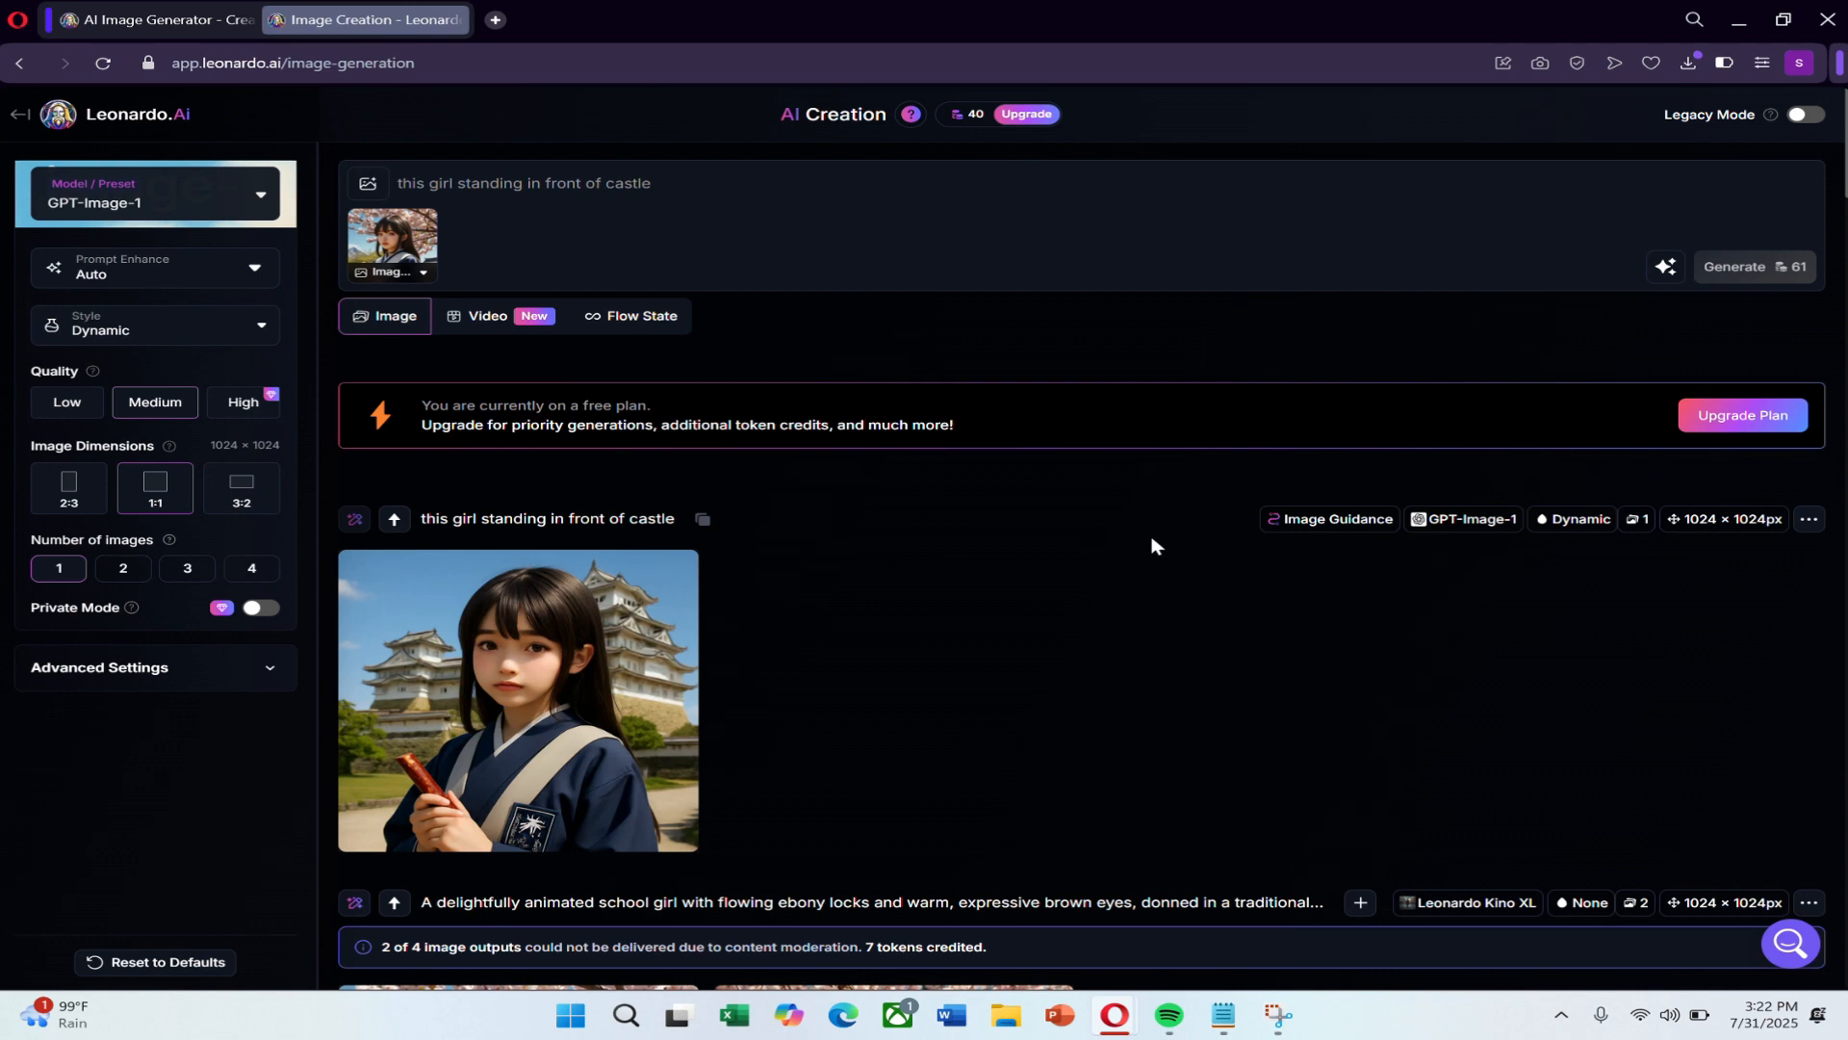
{"action": "left_click", "coordinate": [371, 225]}
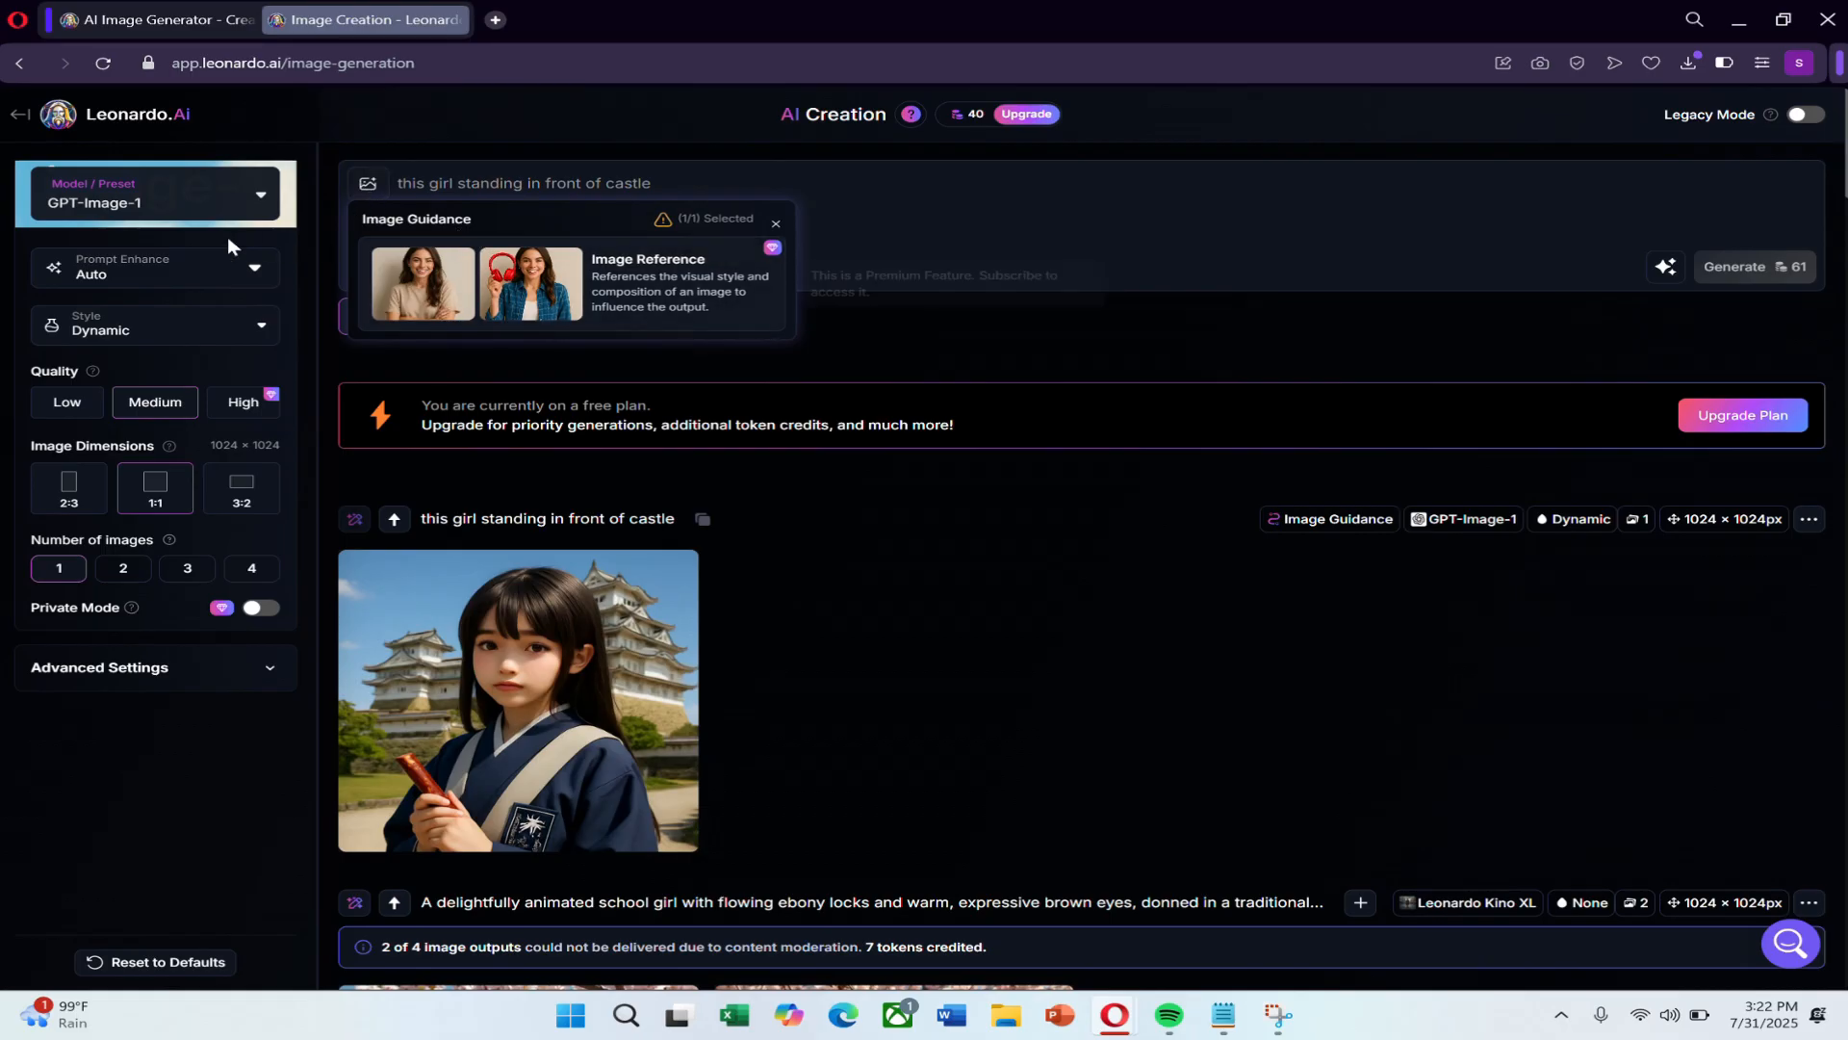
Switch the model preset to Stock Photography and return to the Leonardo.Ai home page.
{"action": "left_click", "coordinate": [202, 200]}
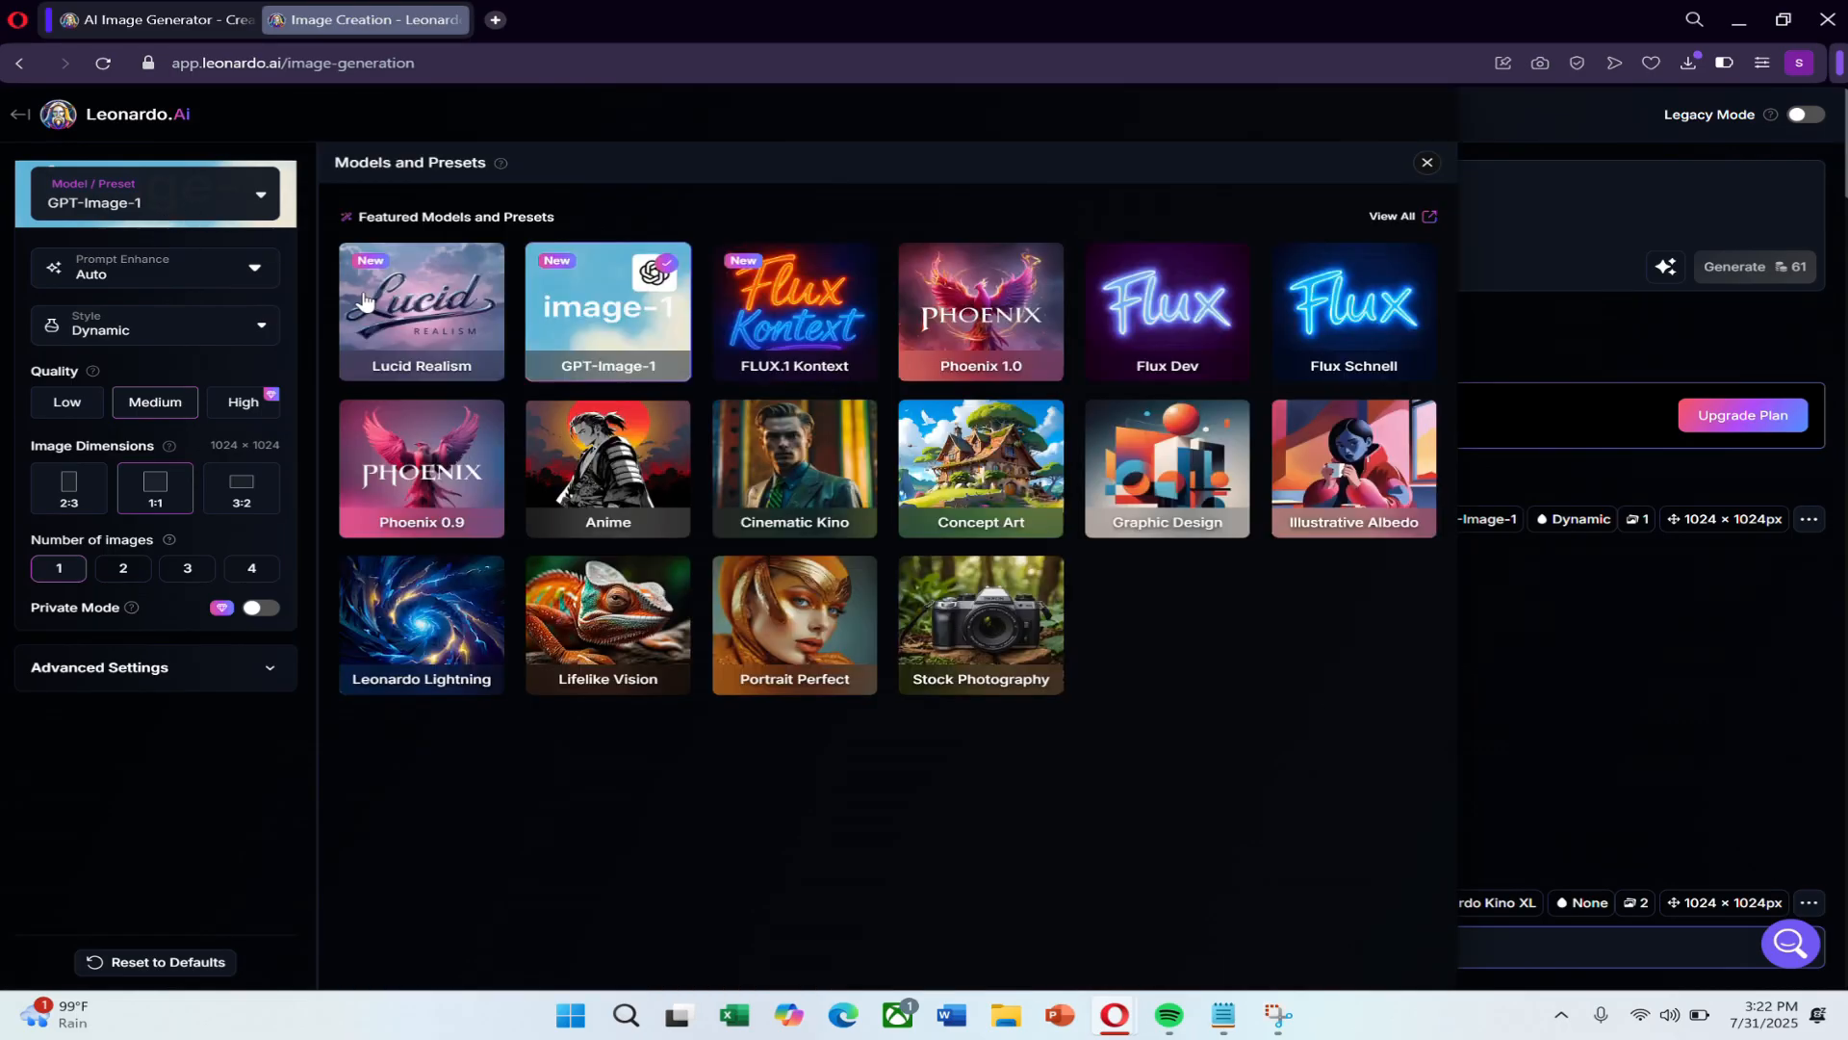
{"action": "left_click", "coordinate": [948, 647]}
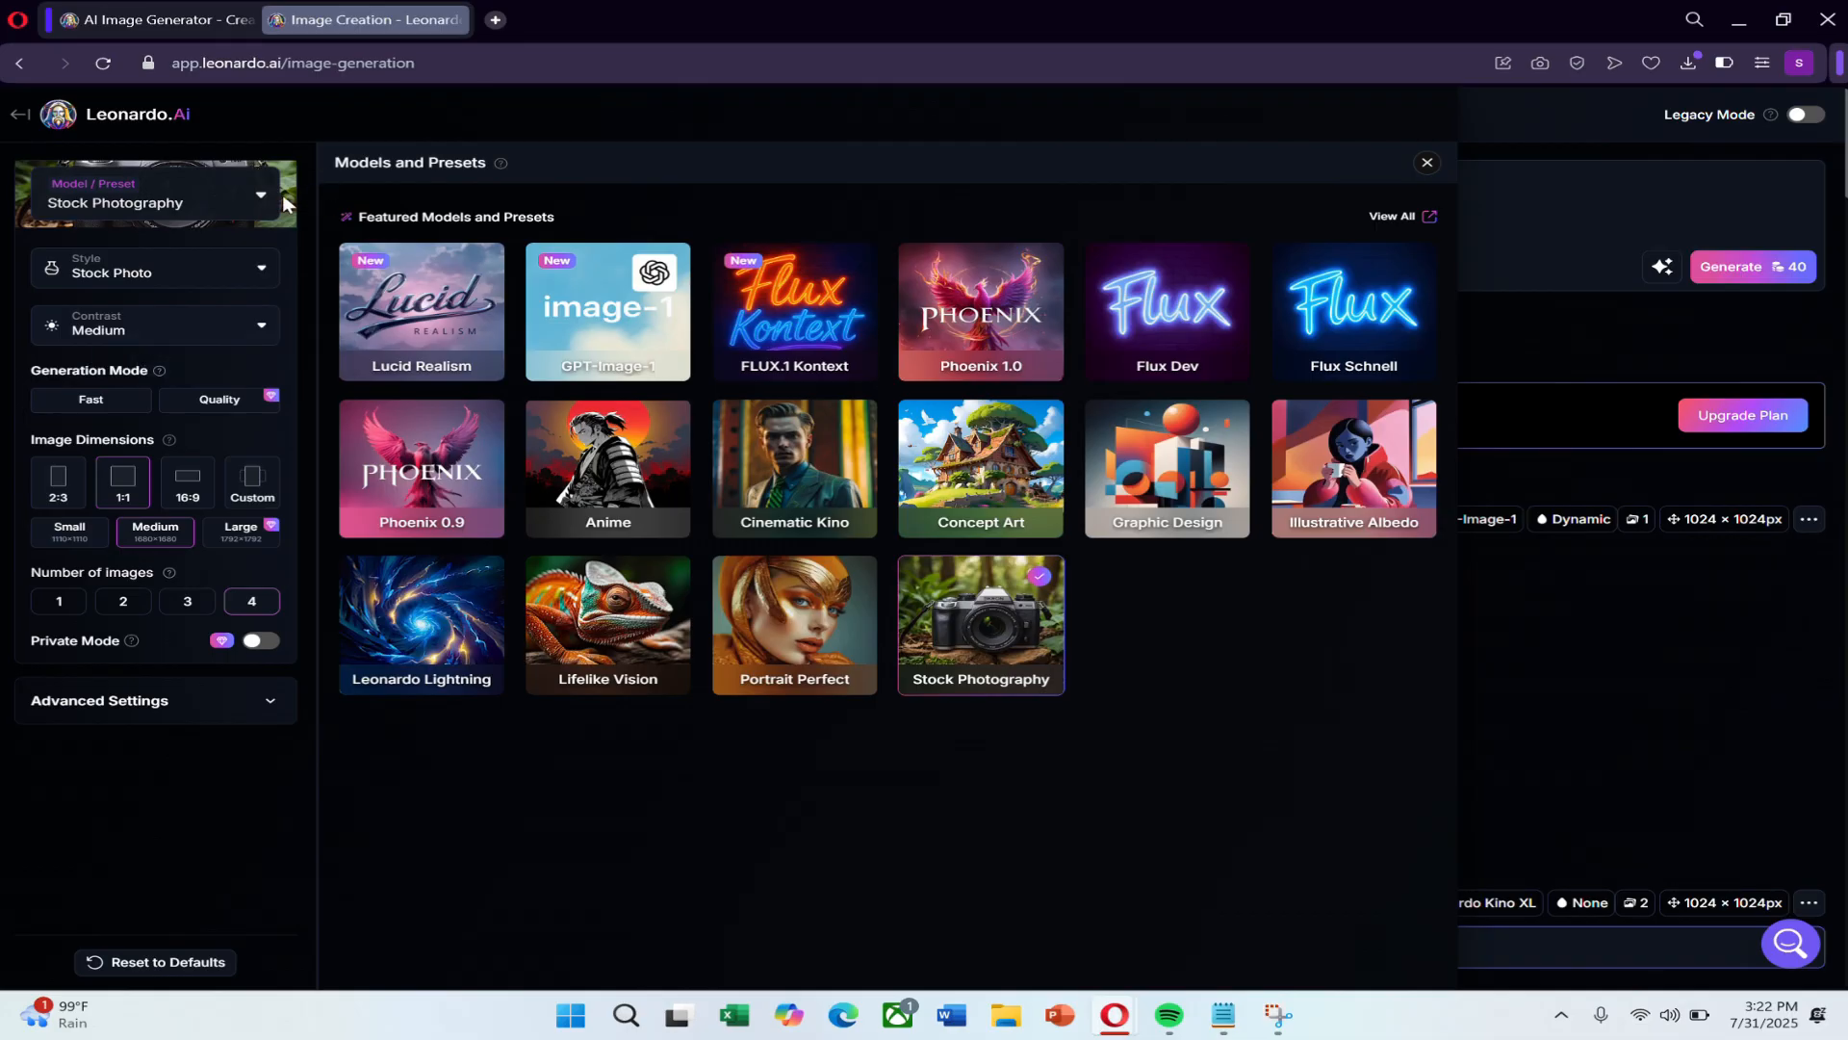
{"action": "left_click", "coordinate": [1427, 164]}
{"action": "left_click", "coordinate": [42, 112]}
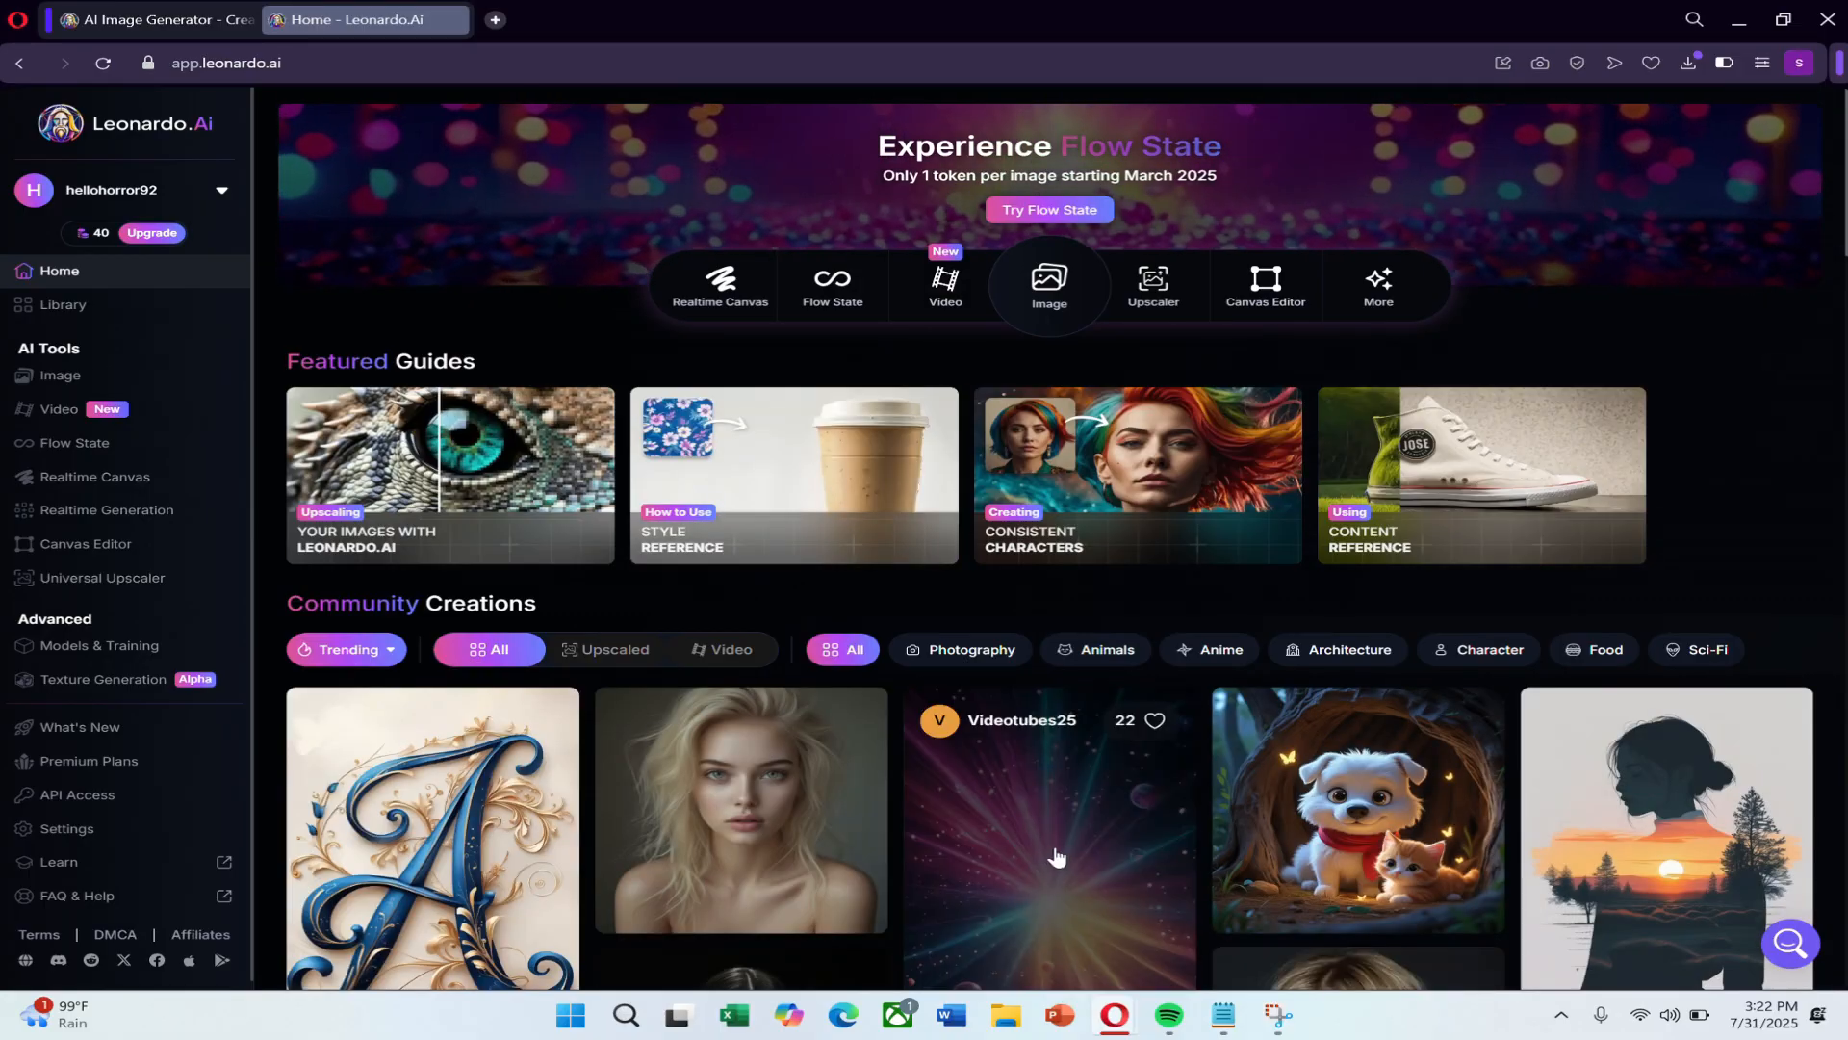
Browse the trending Community Creations gallery on the home page for example images and videos, and return to the feature shortcuts.
{"action": "scroll", "coordinate": [1069, 852], "scroll_direction": "down", "scroll_amount": 4}
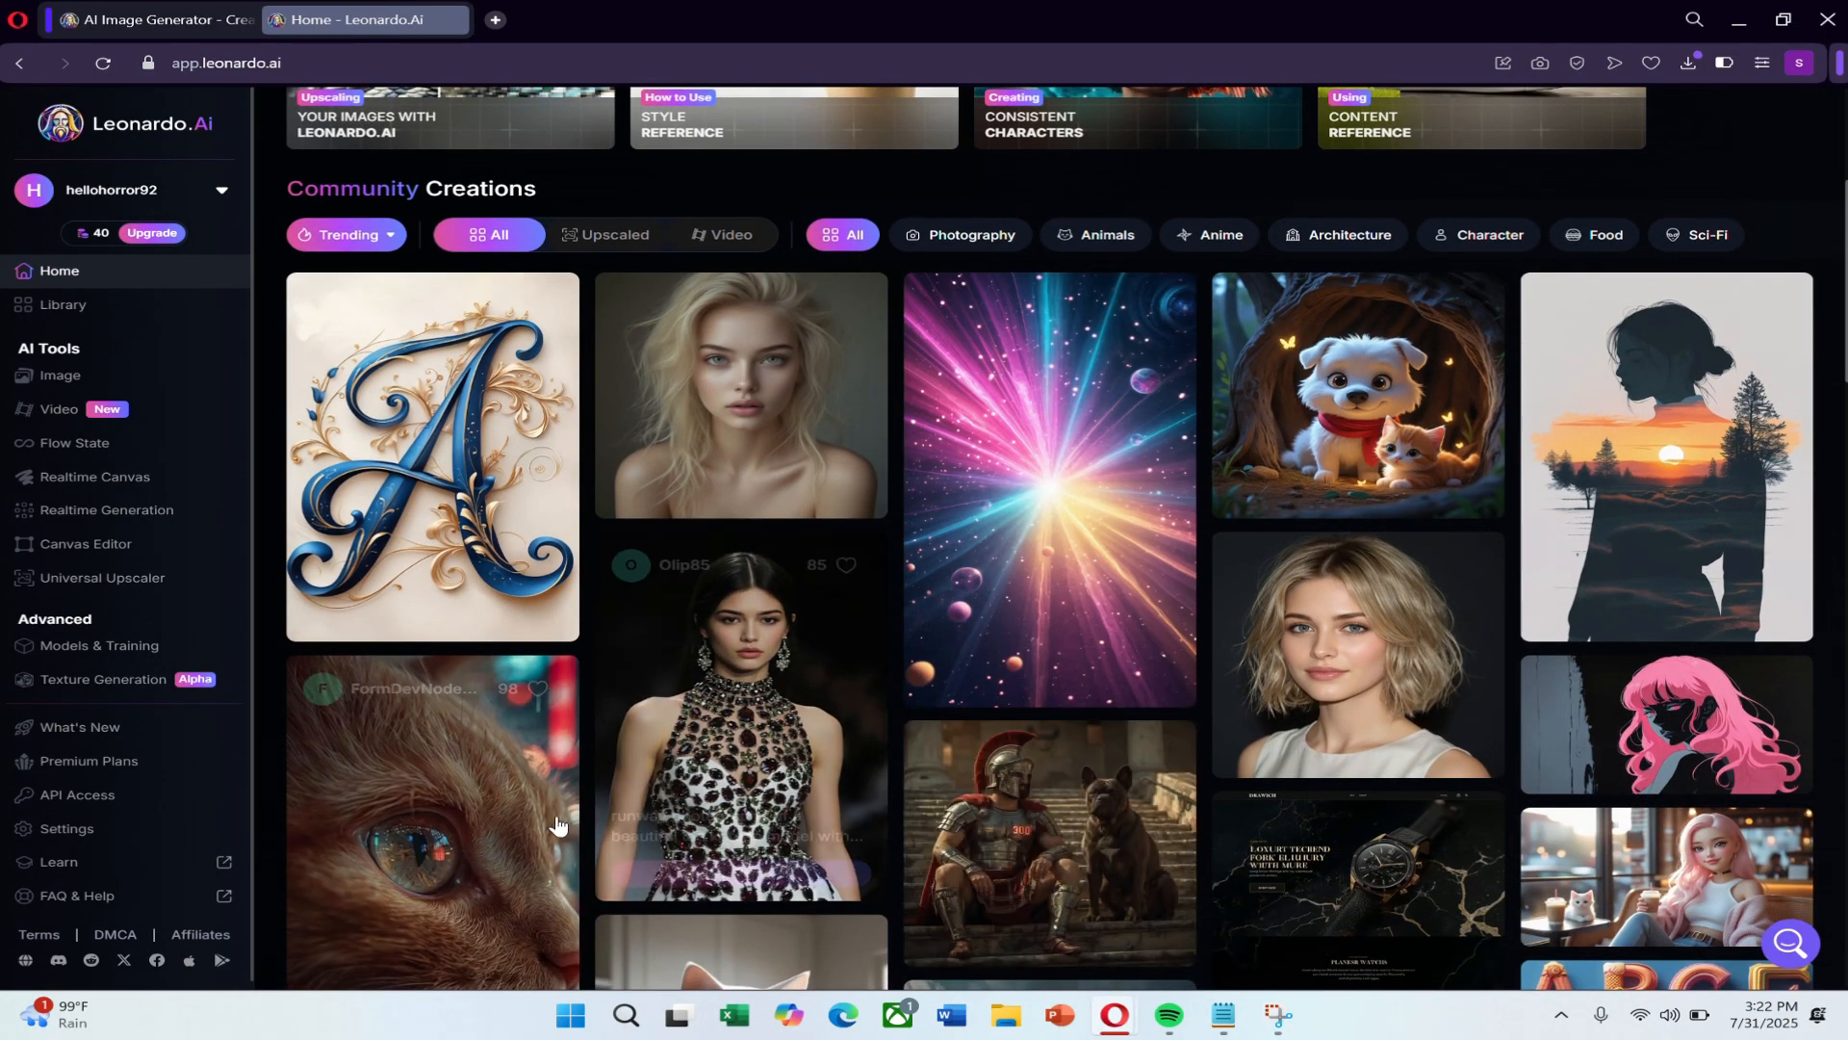
{"action": "scroll", "coordinate": [1066, 830], "scroll_direction": "down", "scroll_amount": 3}
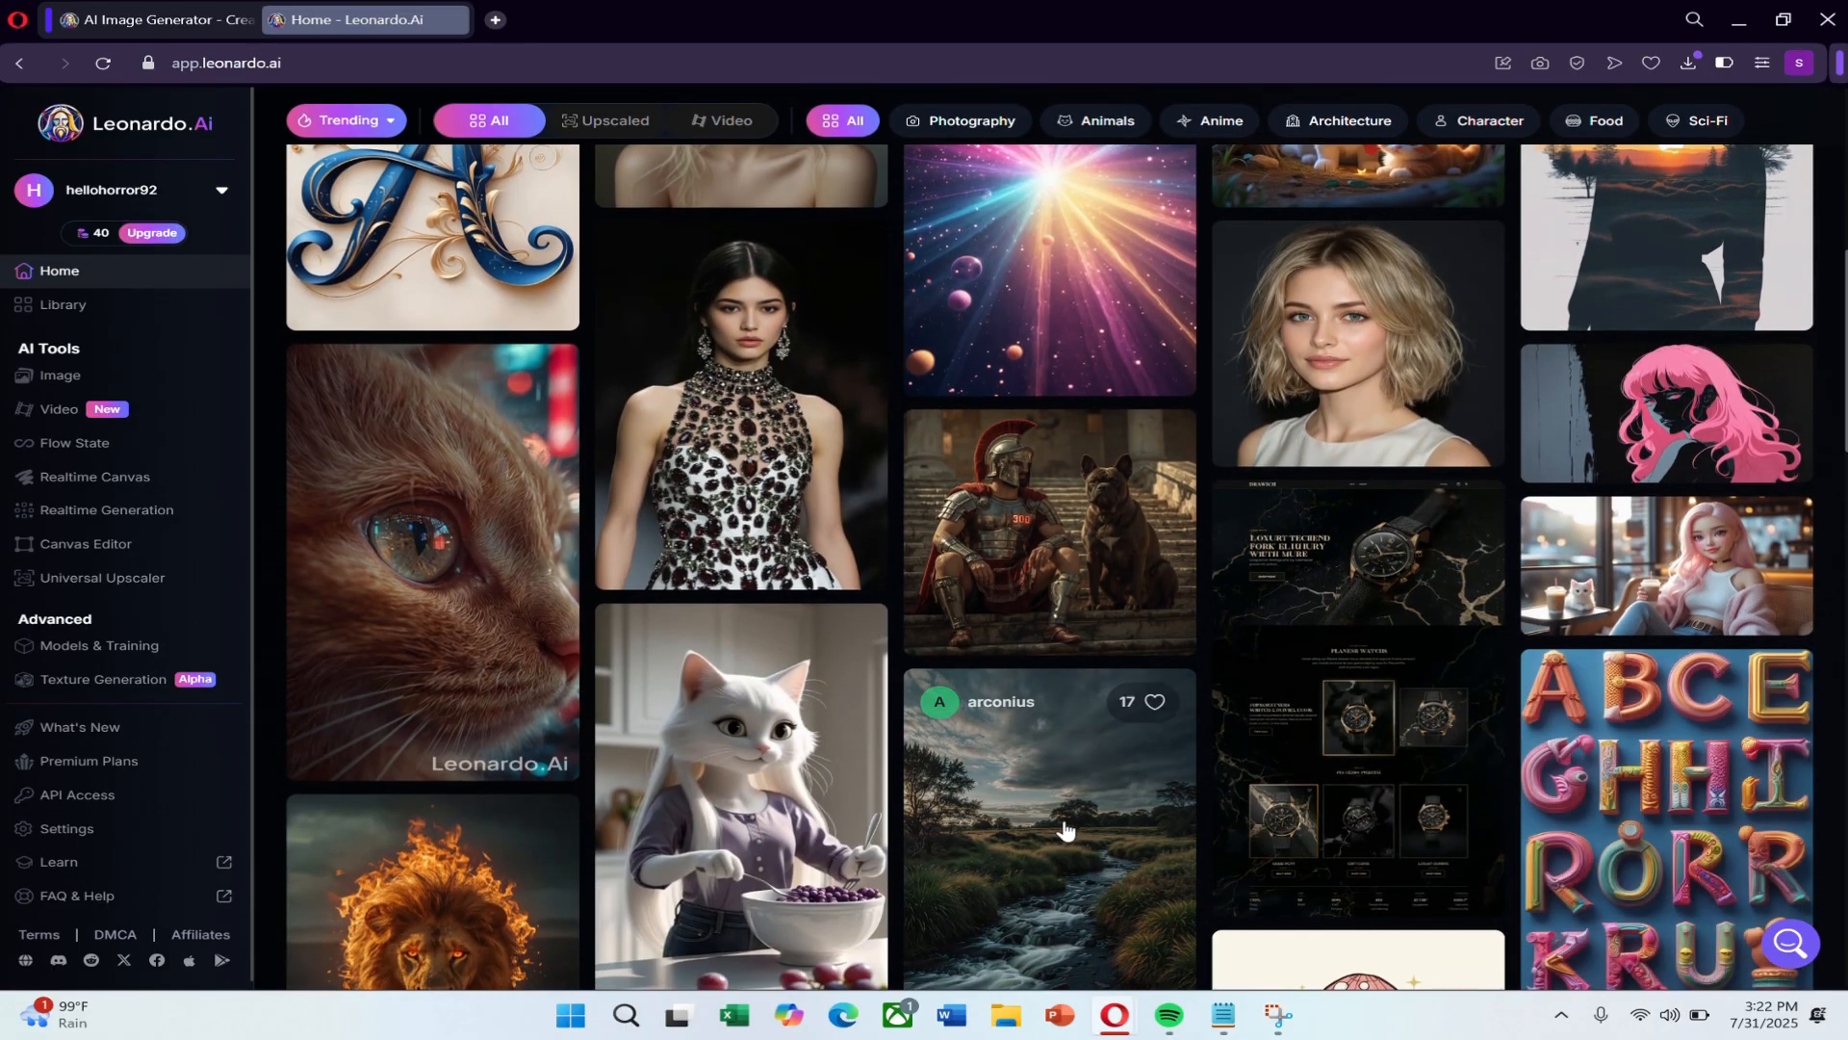
{"action": "scroll", "coordinate": [1066, 830], "scroll_direction": "down", "scroll_amount": 1}
{"action": "scroll", "coordinate": [1166, 763], "scroll_direction": "down", "scroll_amount": 3}
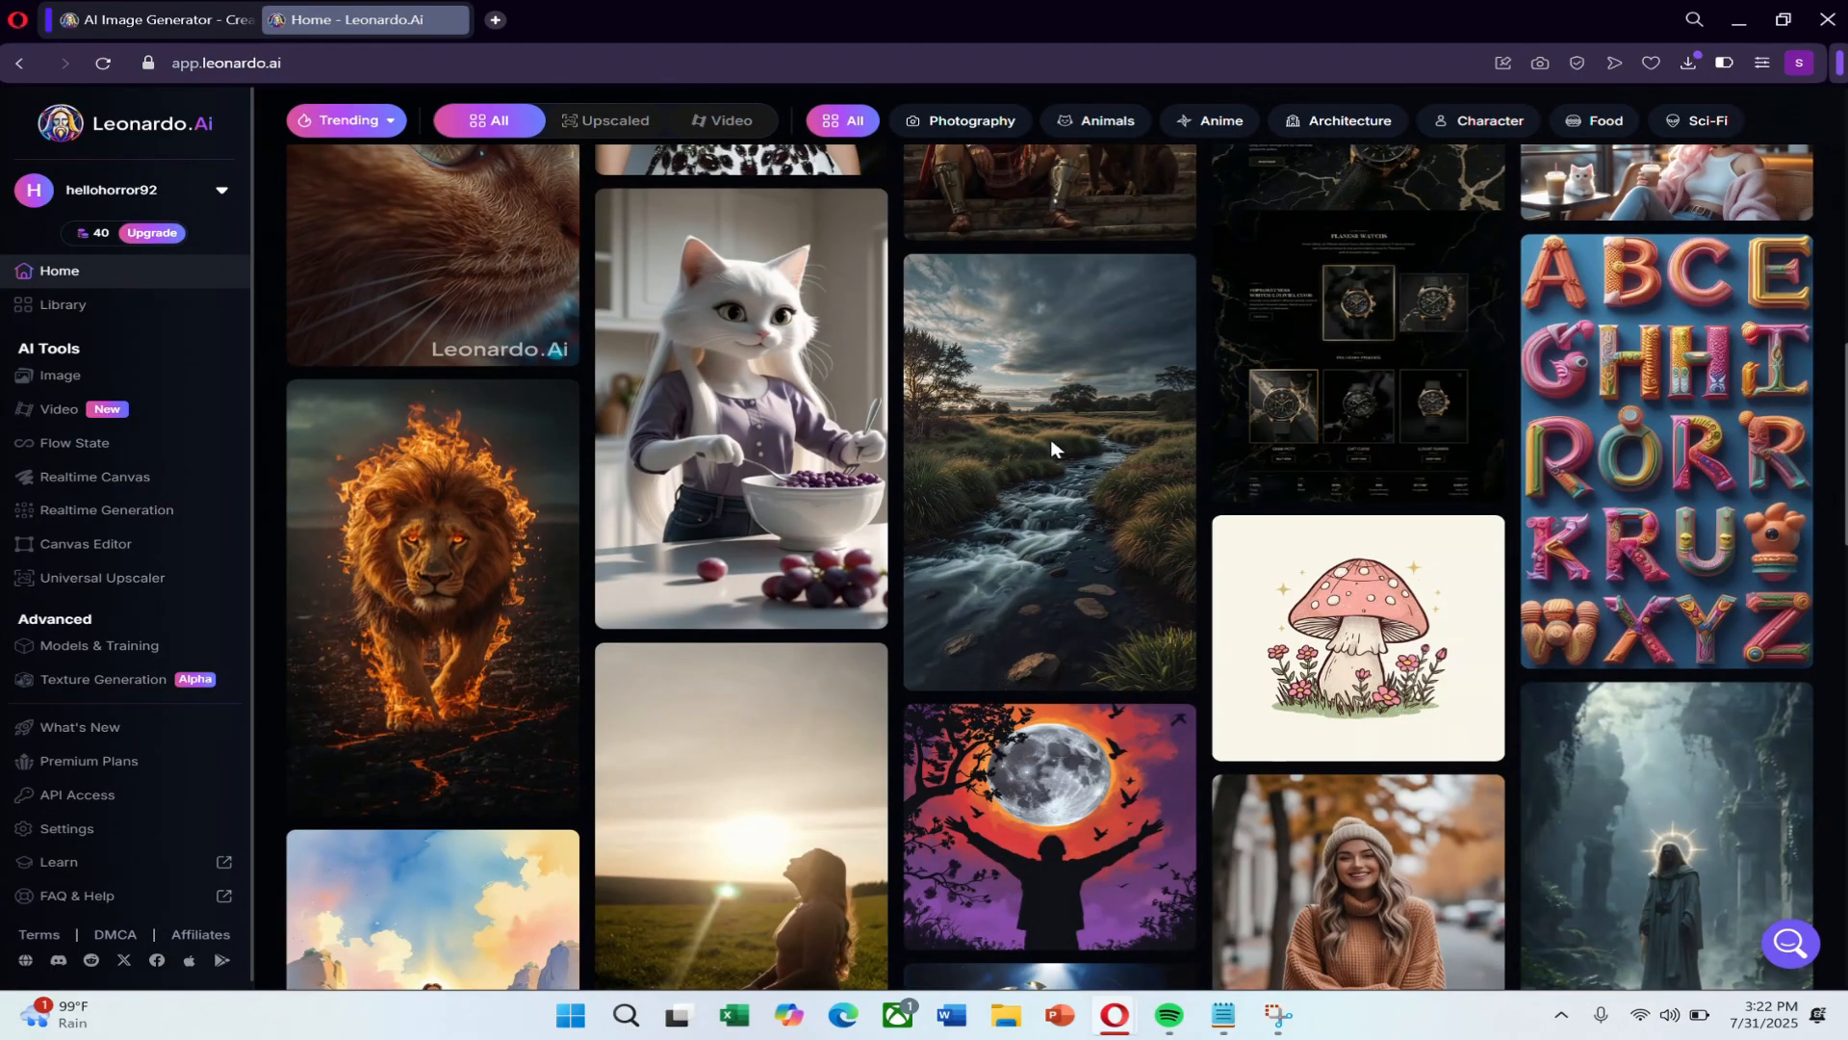
{"action": "scroll", "coordinate": [1620, 827], "scroll_direction": "down", "scroll_amount": 2}
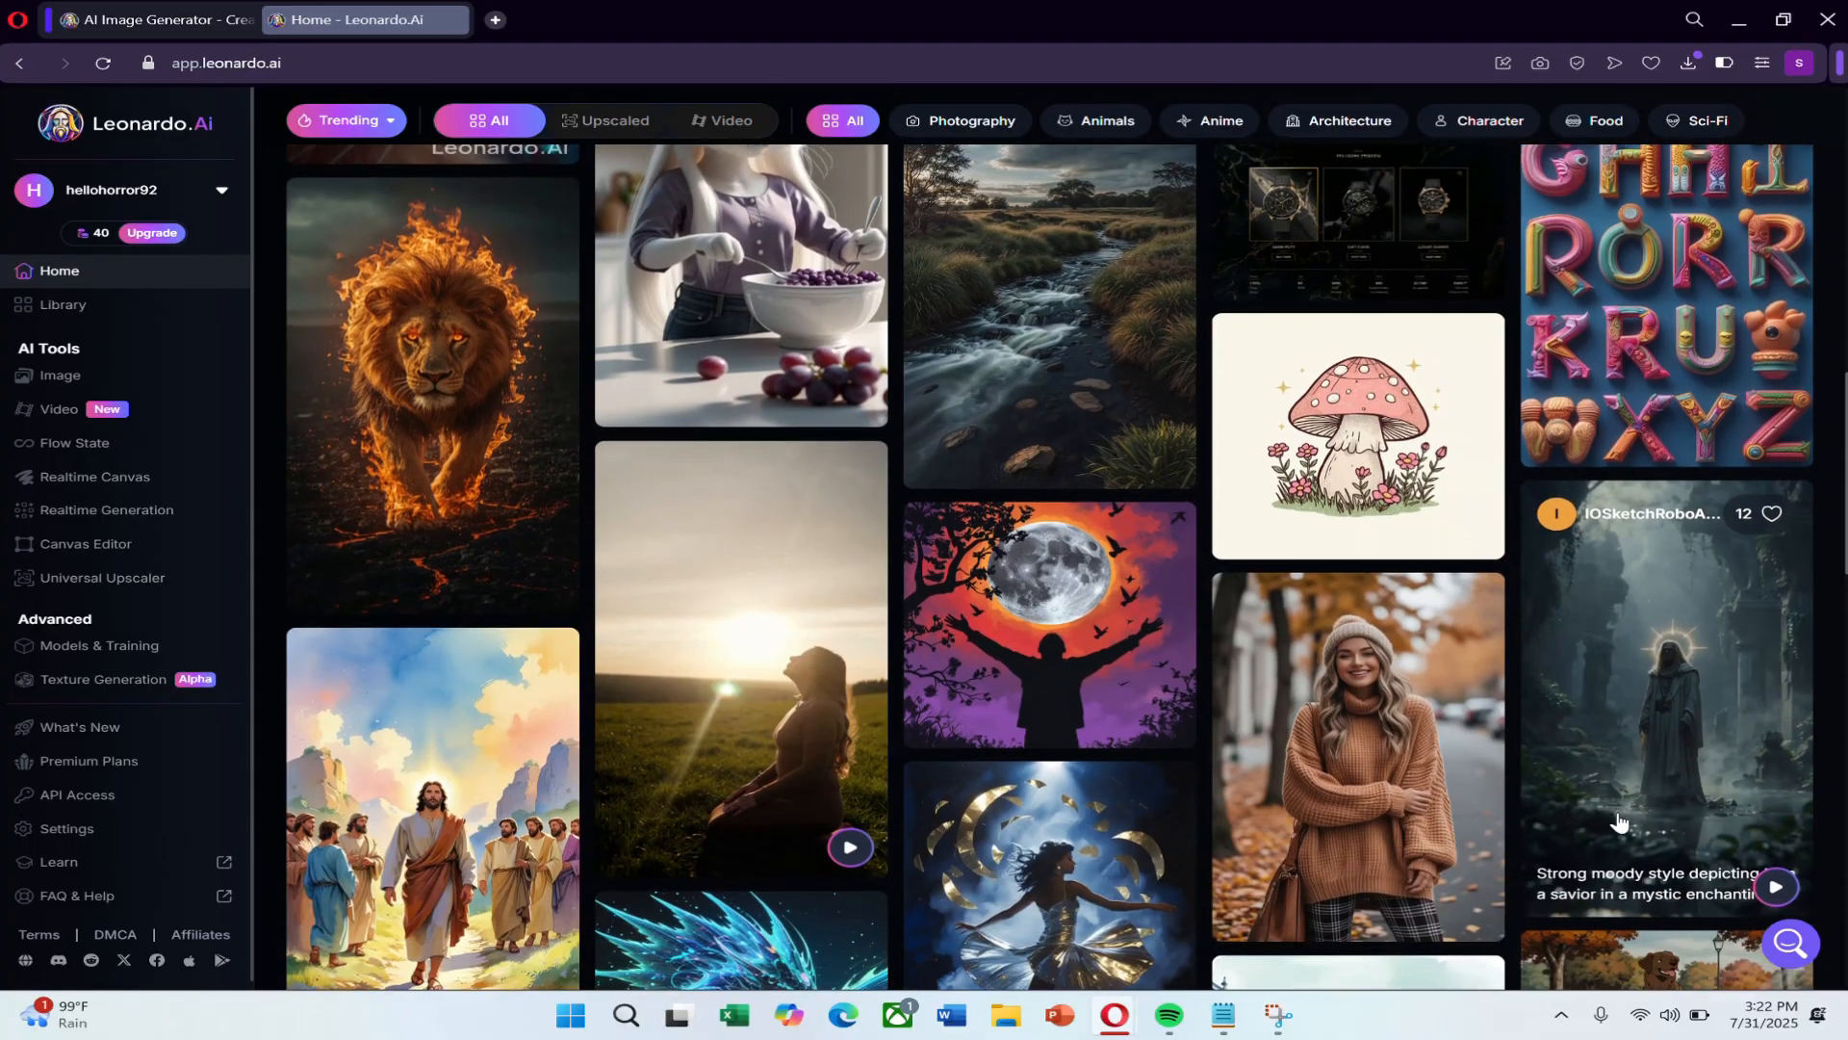
{"action": "scroll", "coordinate": [1620, 823], "scroll_direction": "down", "scroll_amount": 2}
{"action": "scroll", "coordinate": [1050, 799], "scroll_direction": "down", "scroll_amount": 5}
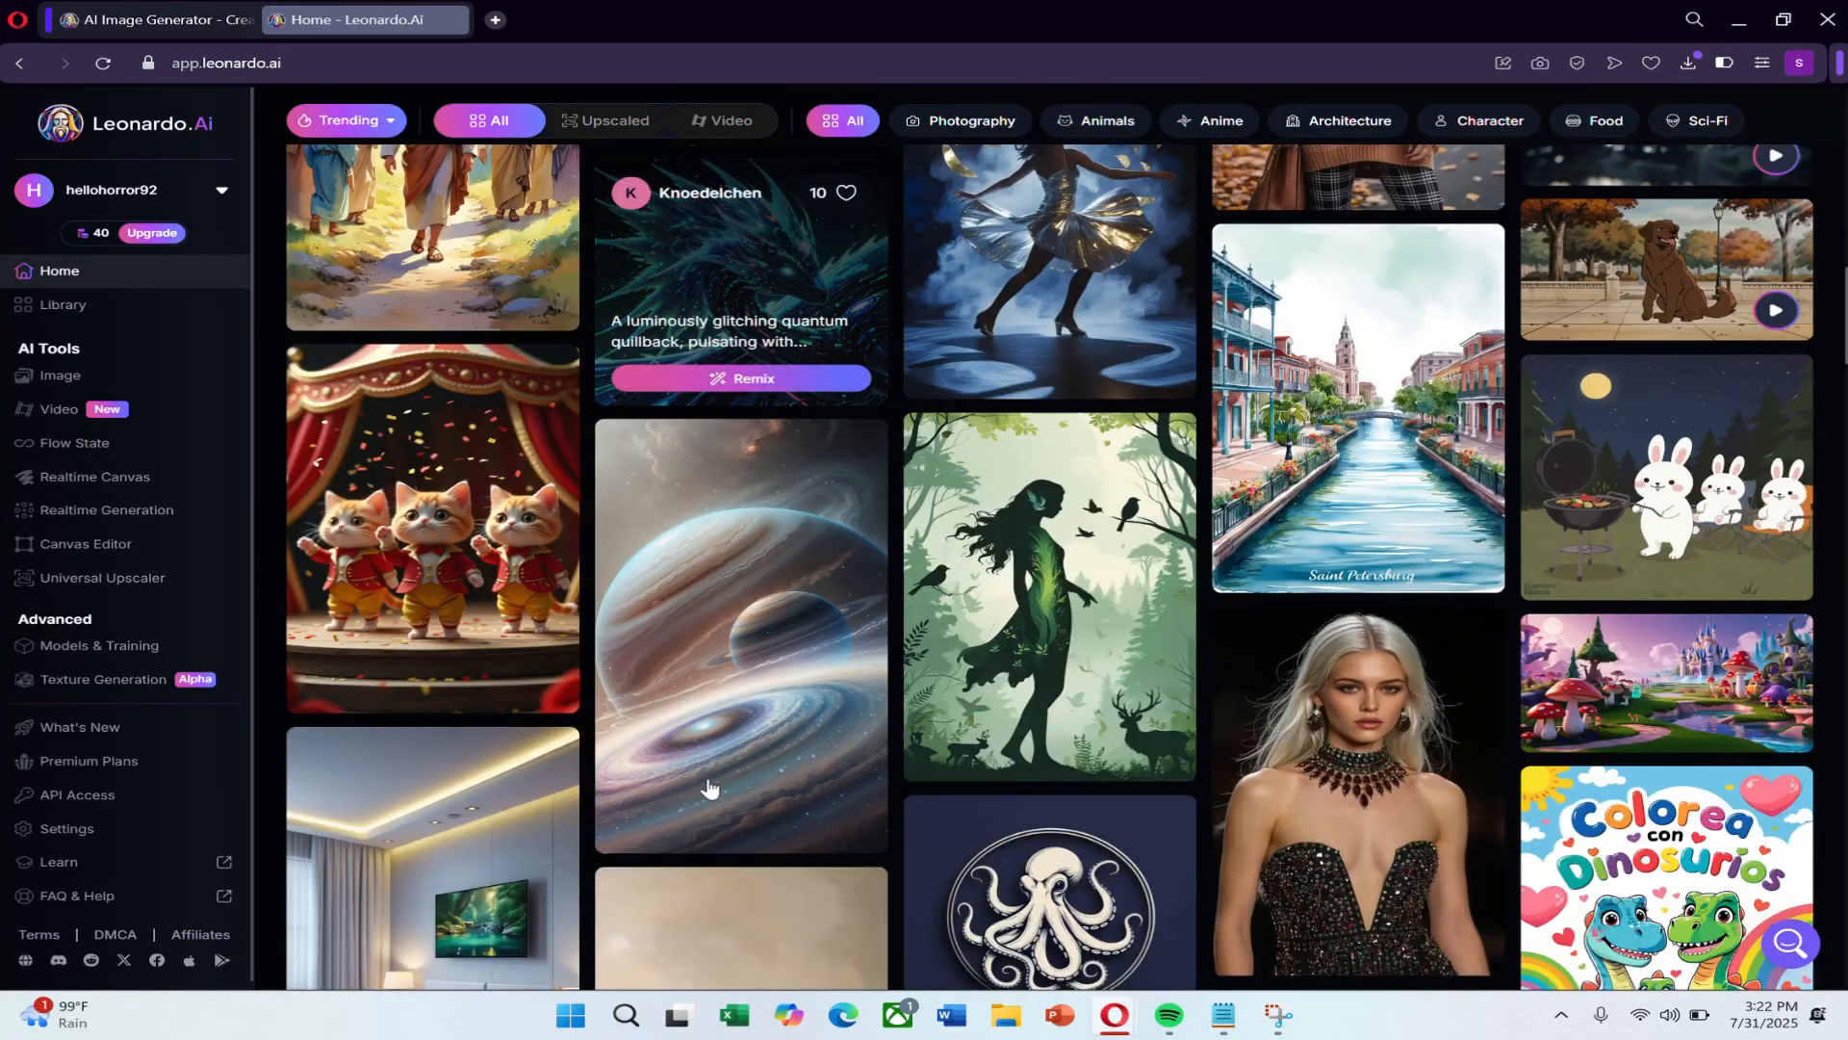
{"action": "scroll", "coordinate": [1487, 750], "scroll_direction": "down", "scroll_amount": 3}
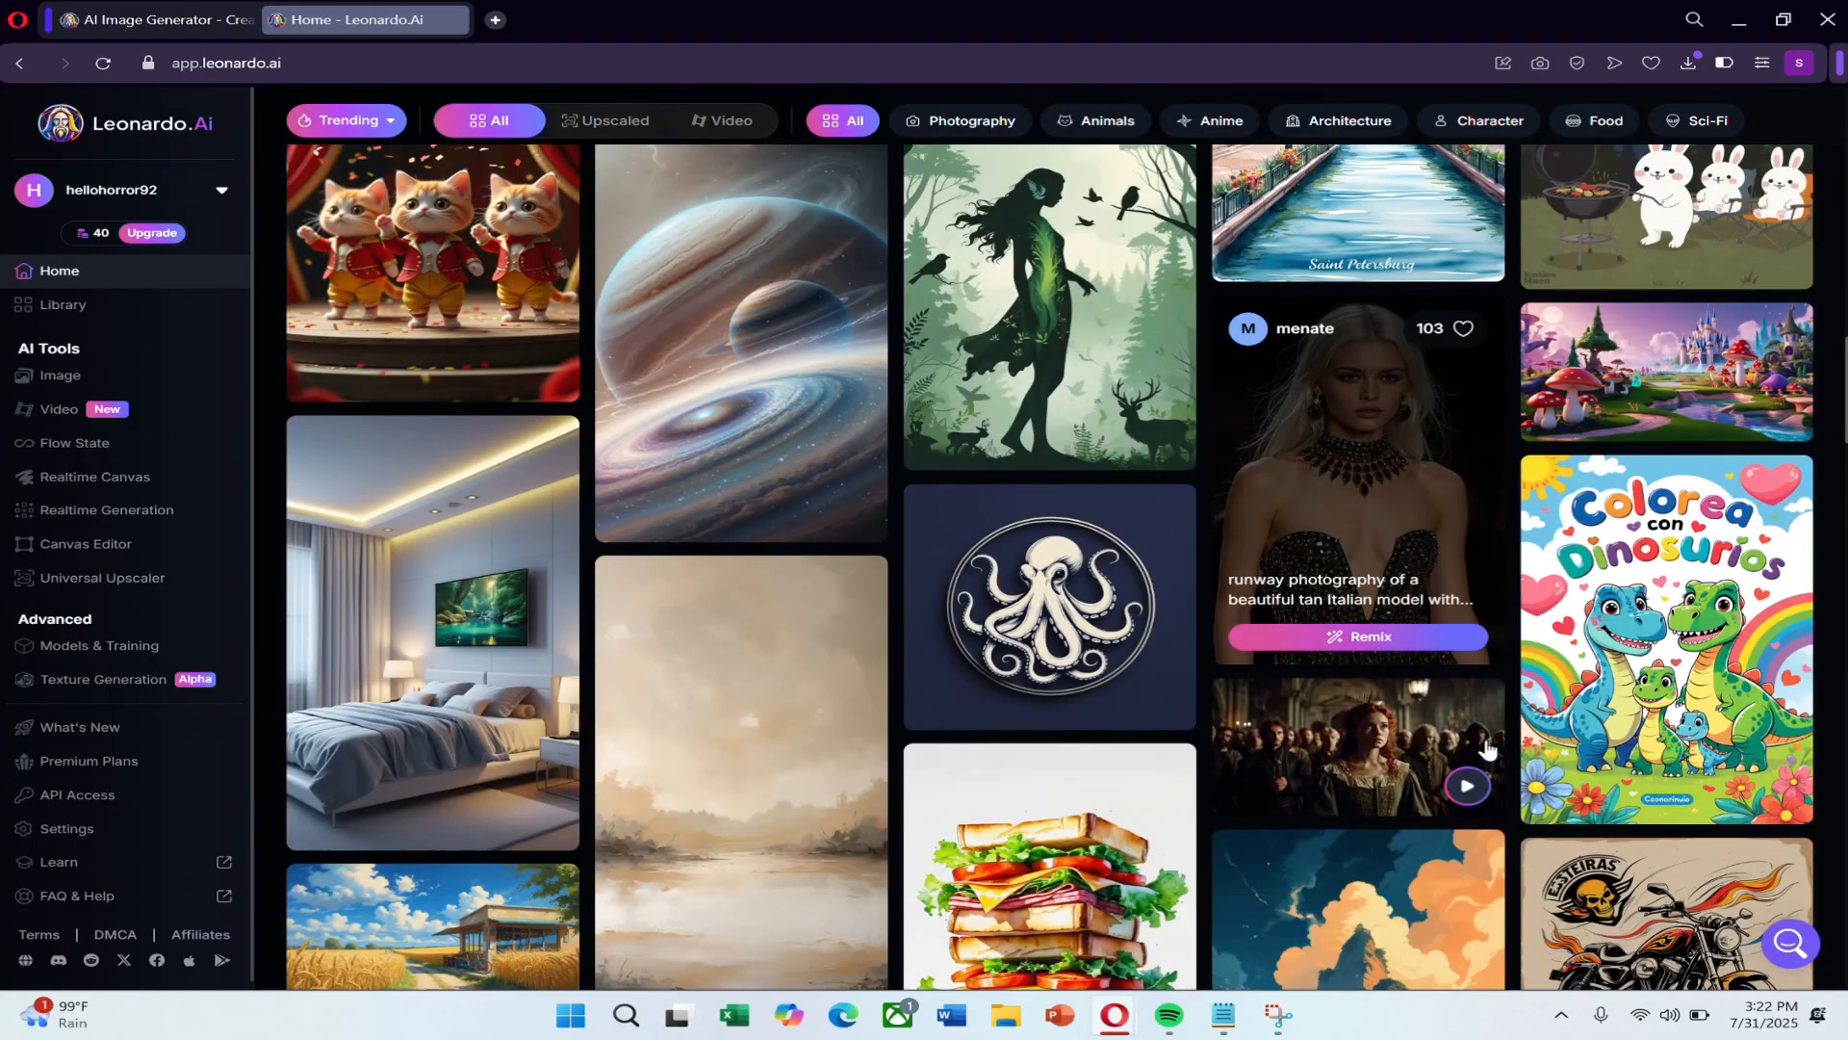
{"action": "scroll", "coordinate": [1488, 750], "scroll_direction": "down", "scroll_amount": 1}
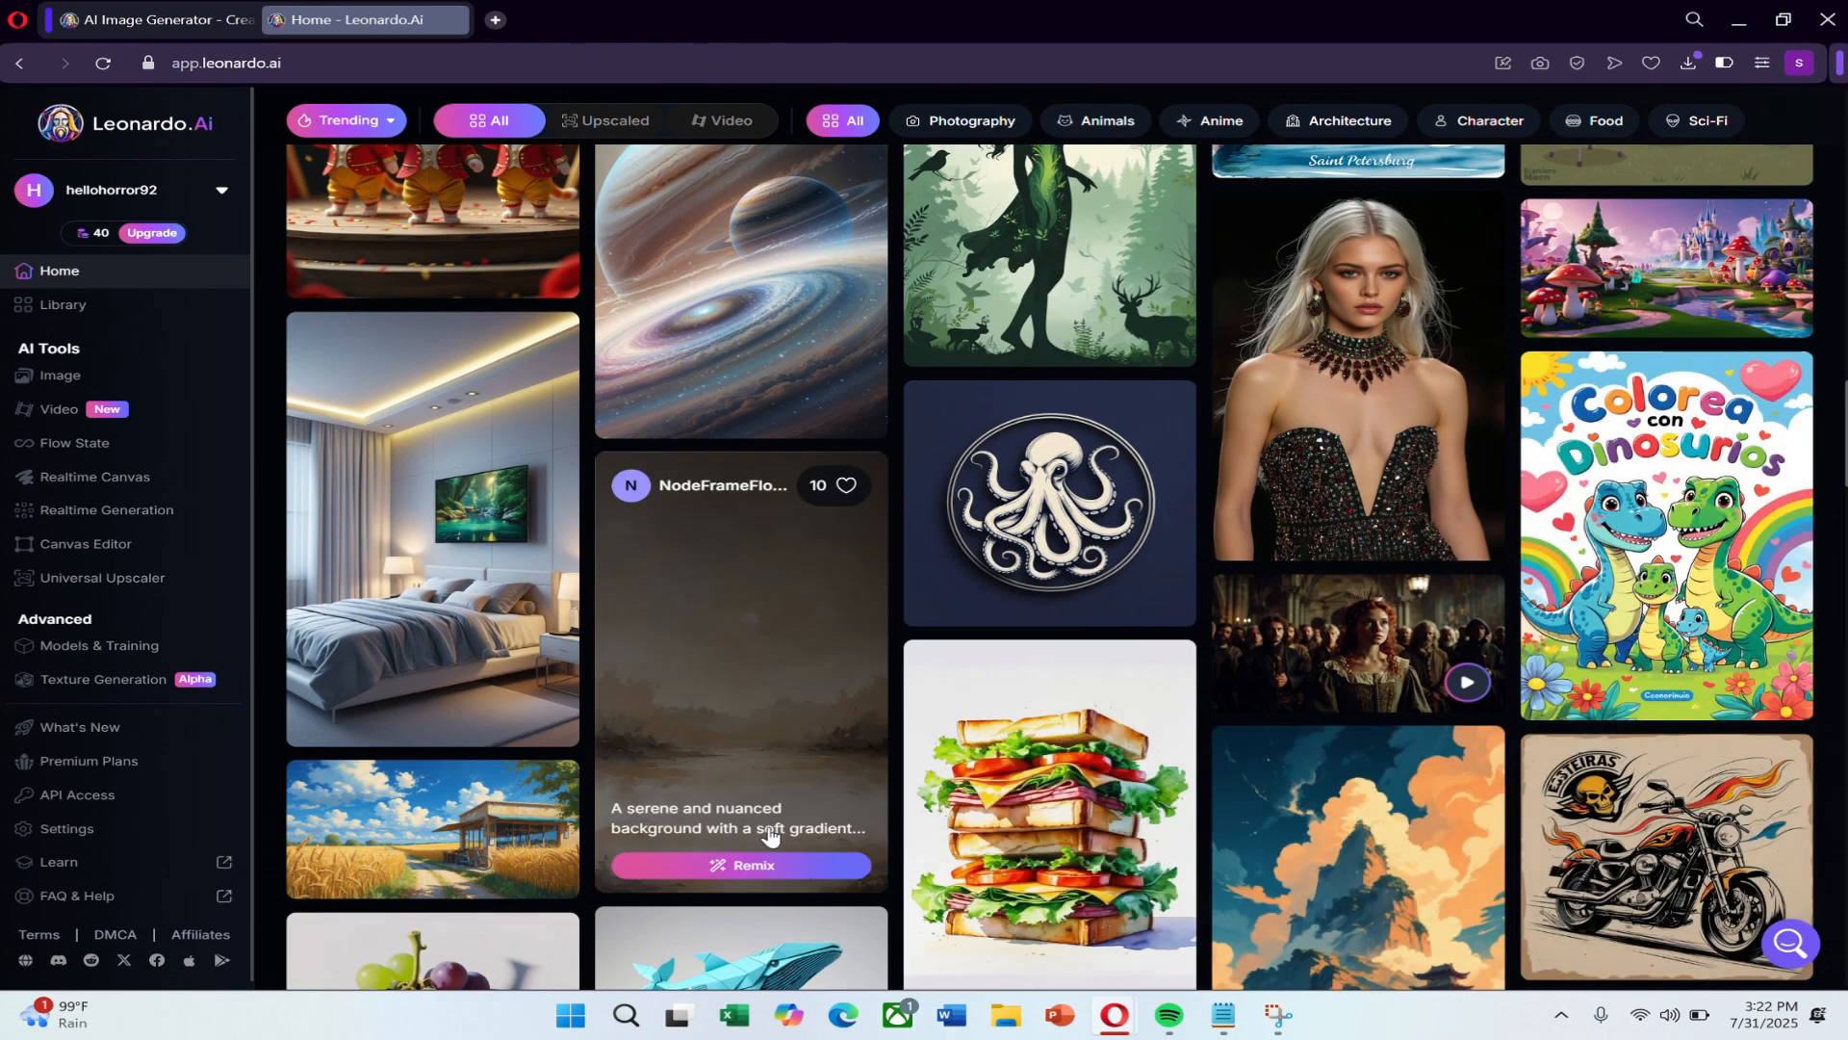
{"action": "scroll", "coordinate": [770, 834], "scroll_direction": "down", "scroll_amount": 3}
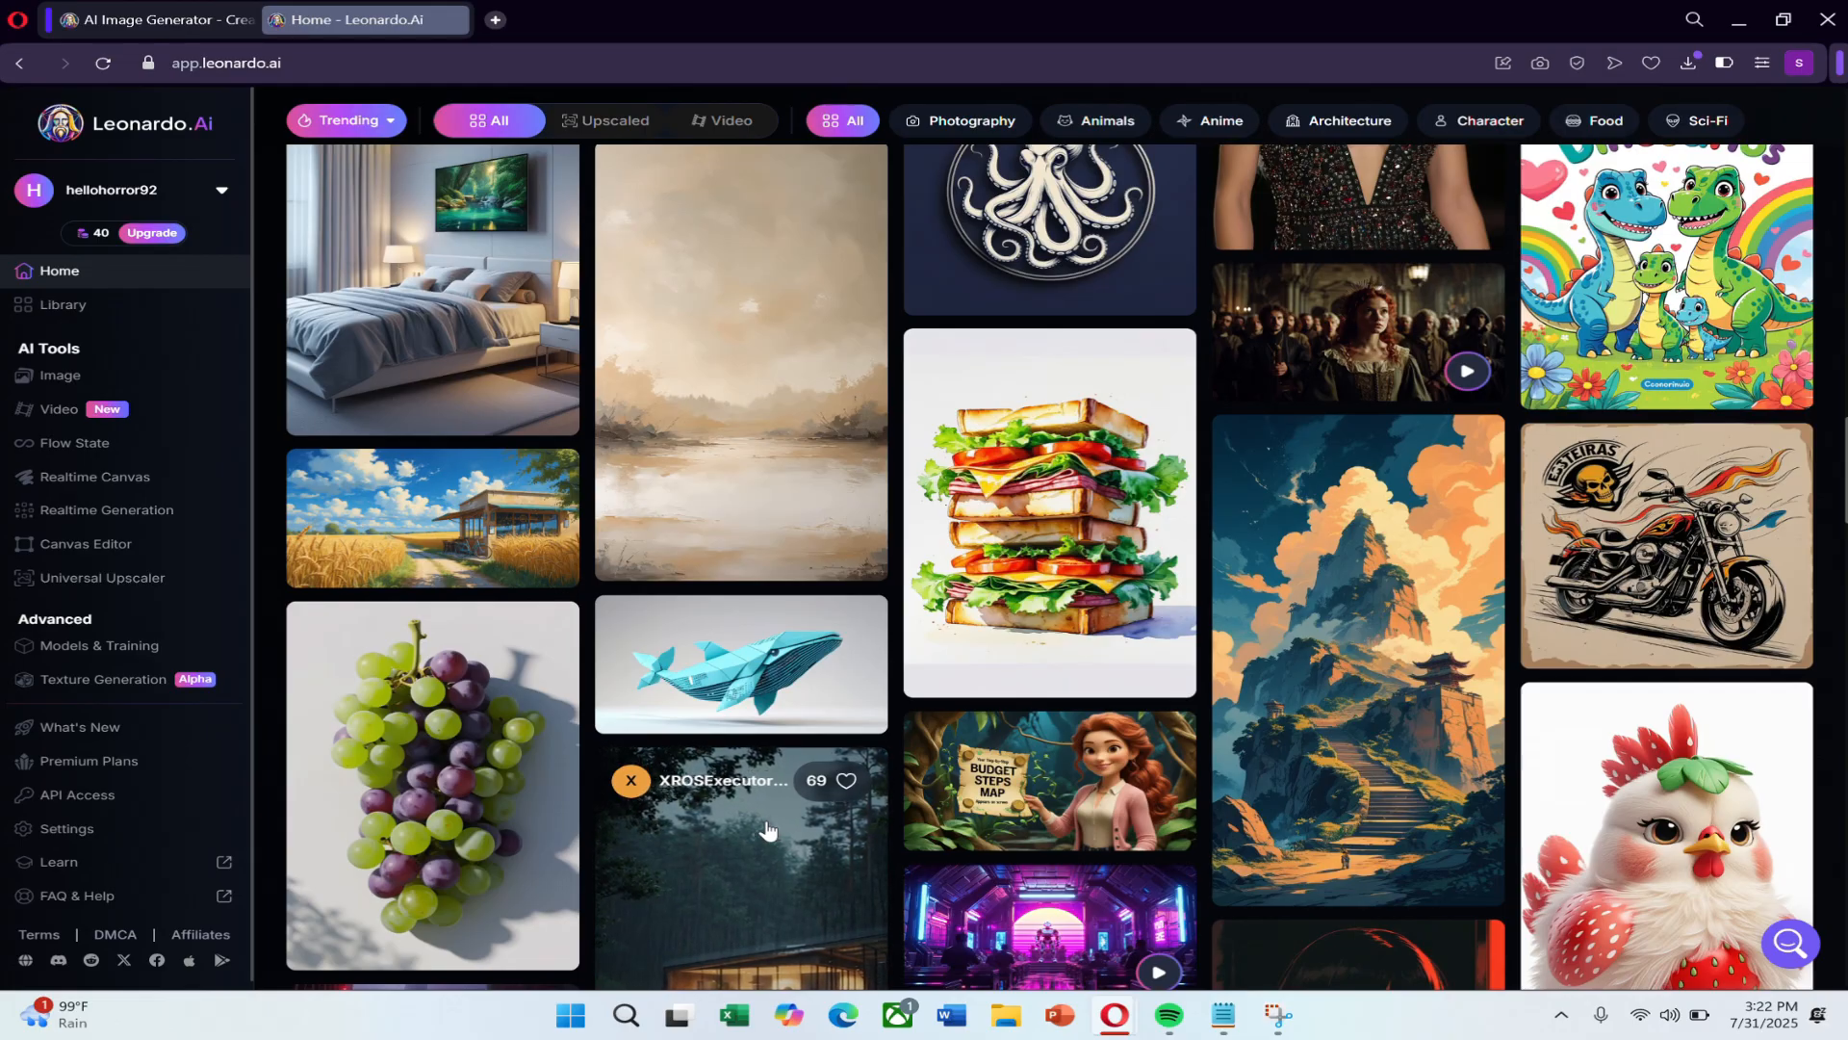
{"action": "scroll", "coordinate": [726, 752], "scroll_direction": "up", "scroll_amount": 1}
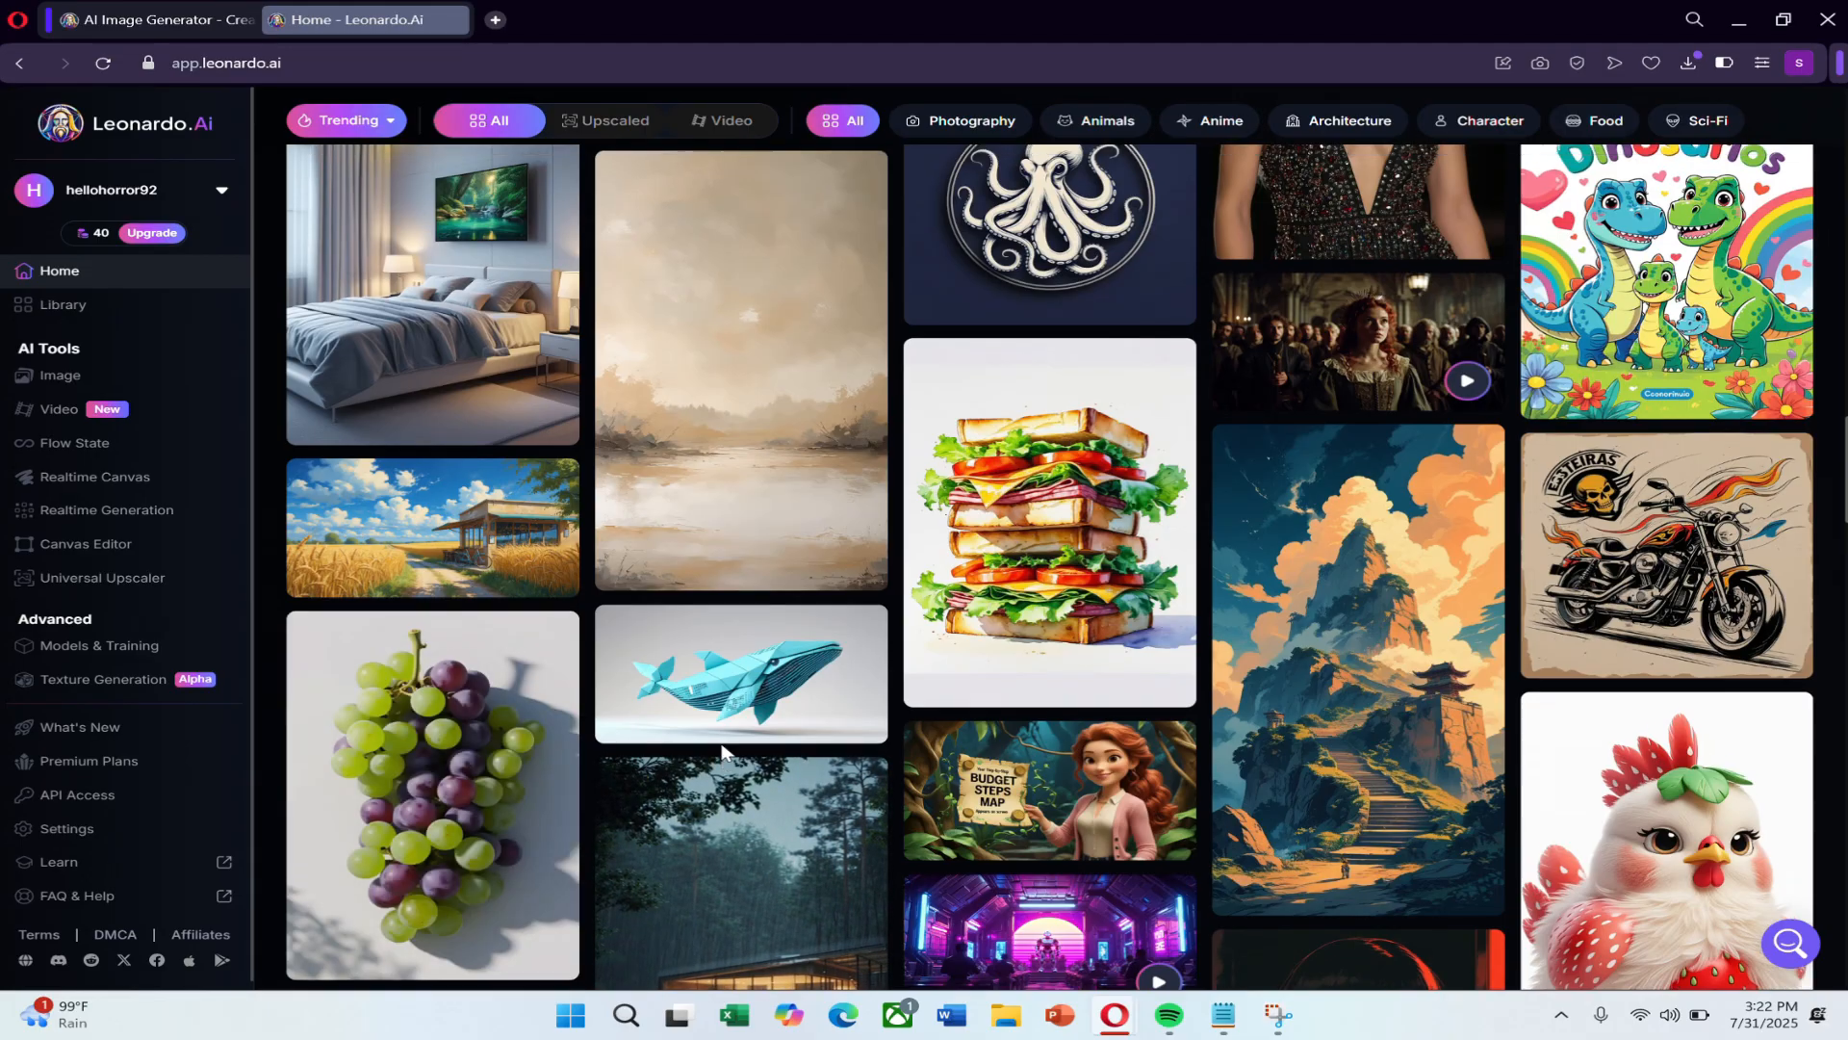
{"action": "scroll", "coordinate": [732, 722], "scroll_direction": "up", "scroll_amount": 15}
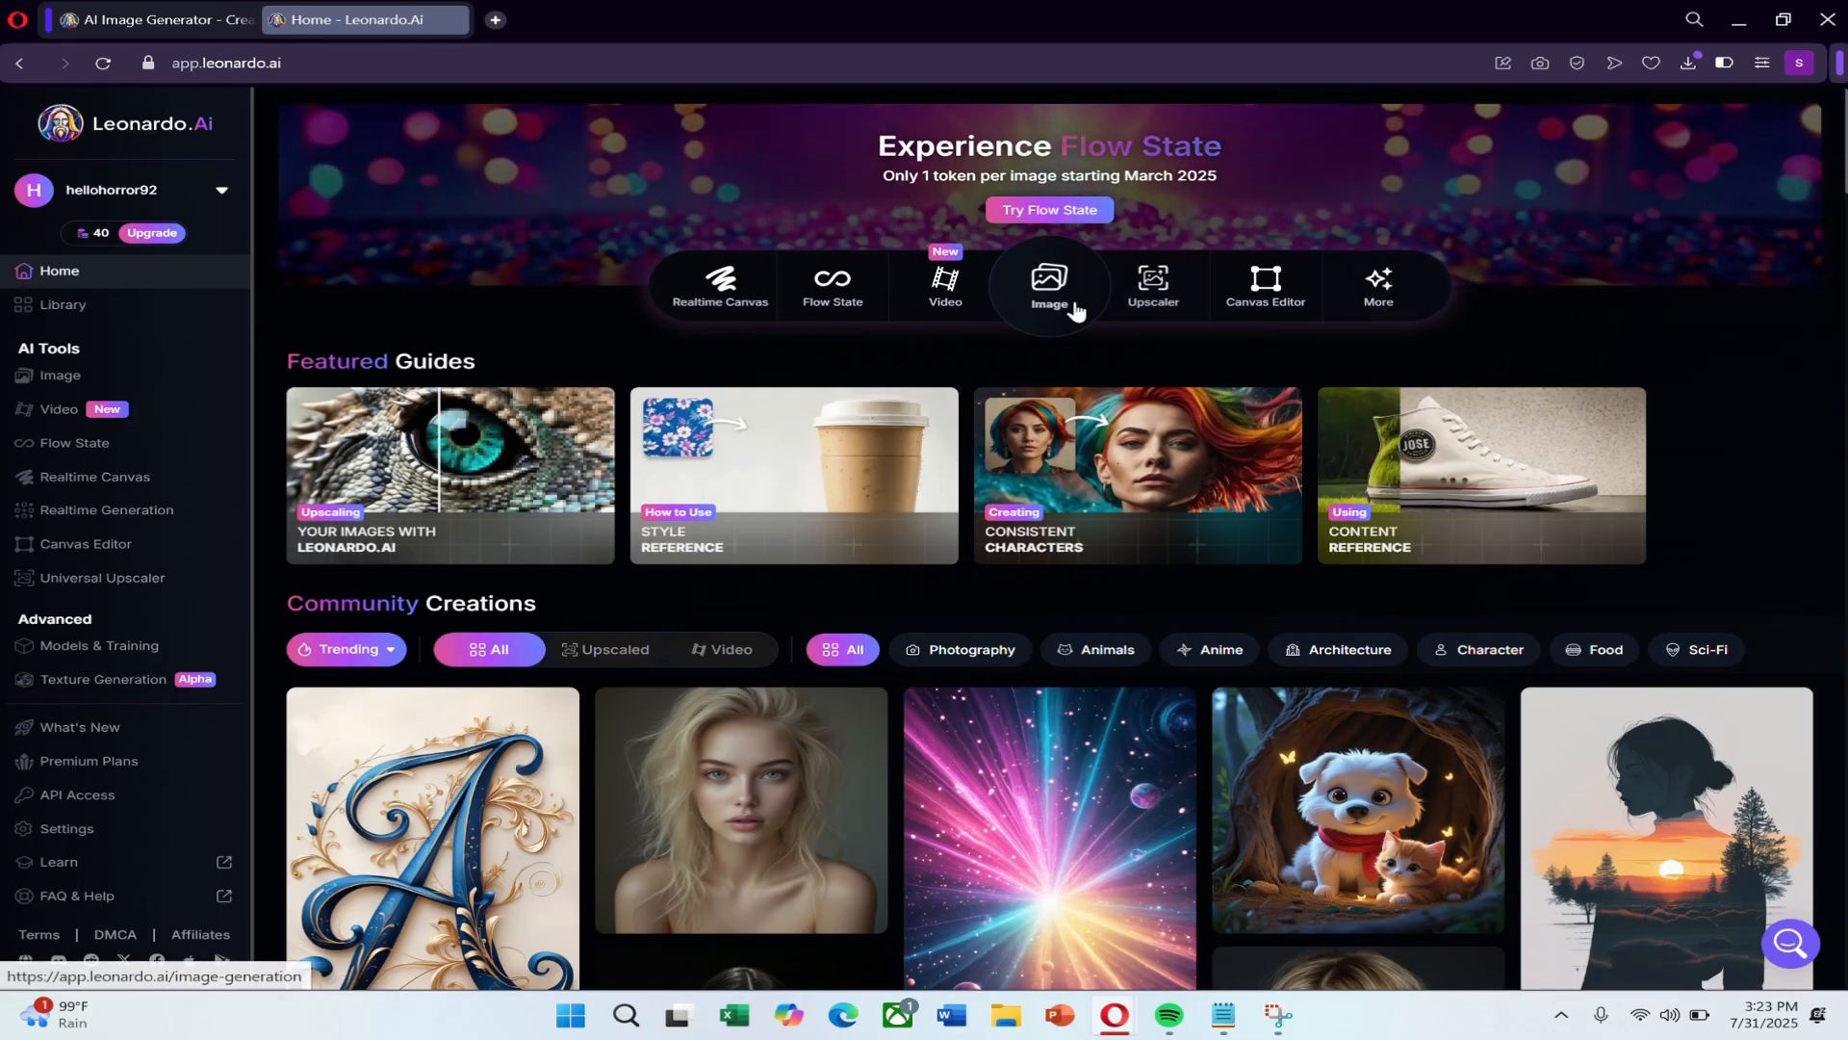
Open video creation, compare it with the image creation page, and review the earlier castle and school girl images in the video page's history.
{"action": "left_click", "coordinate": [944, 305]}
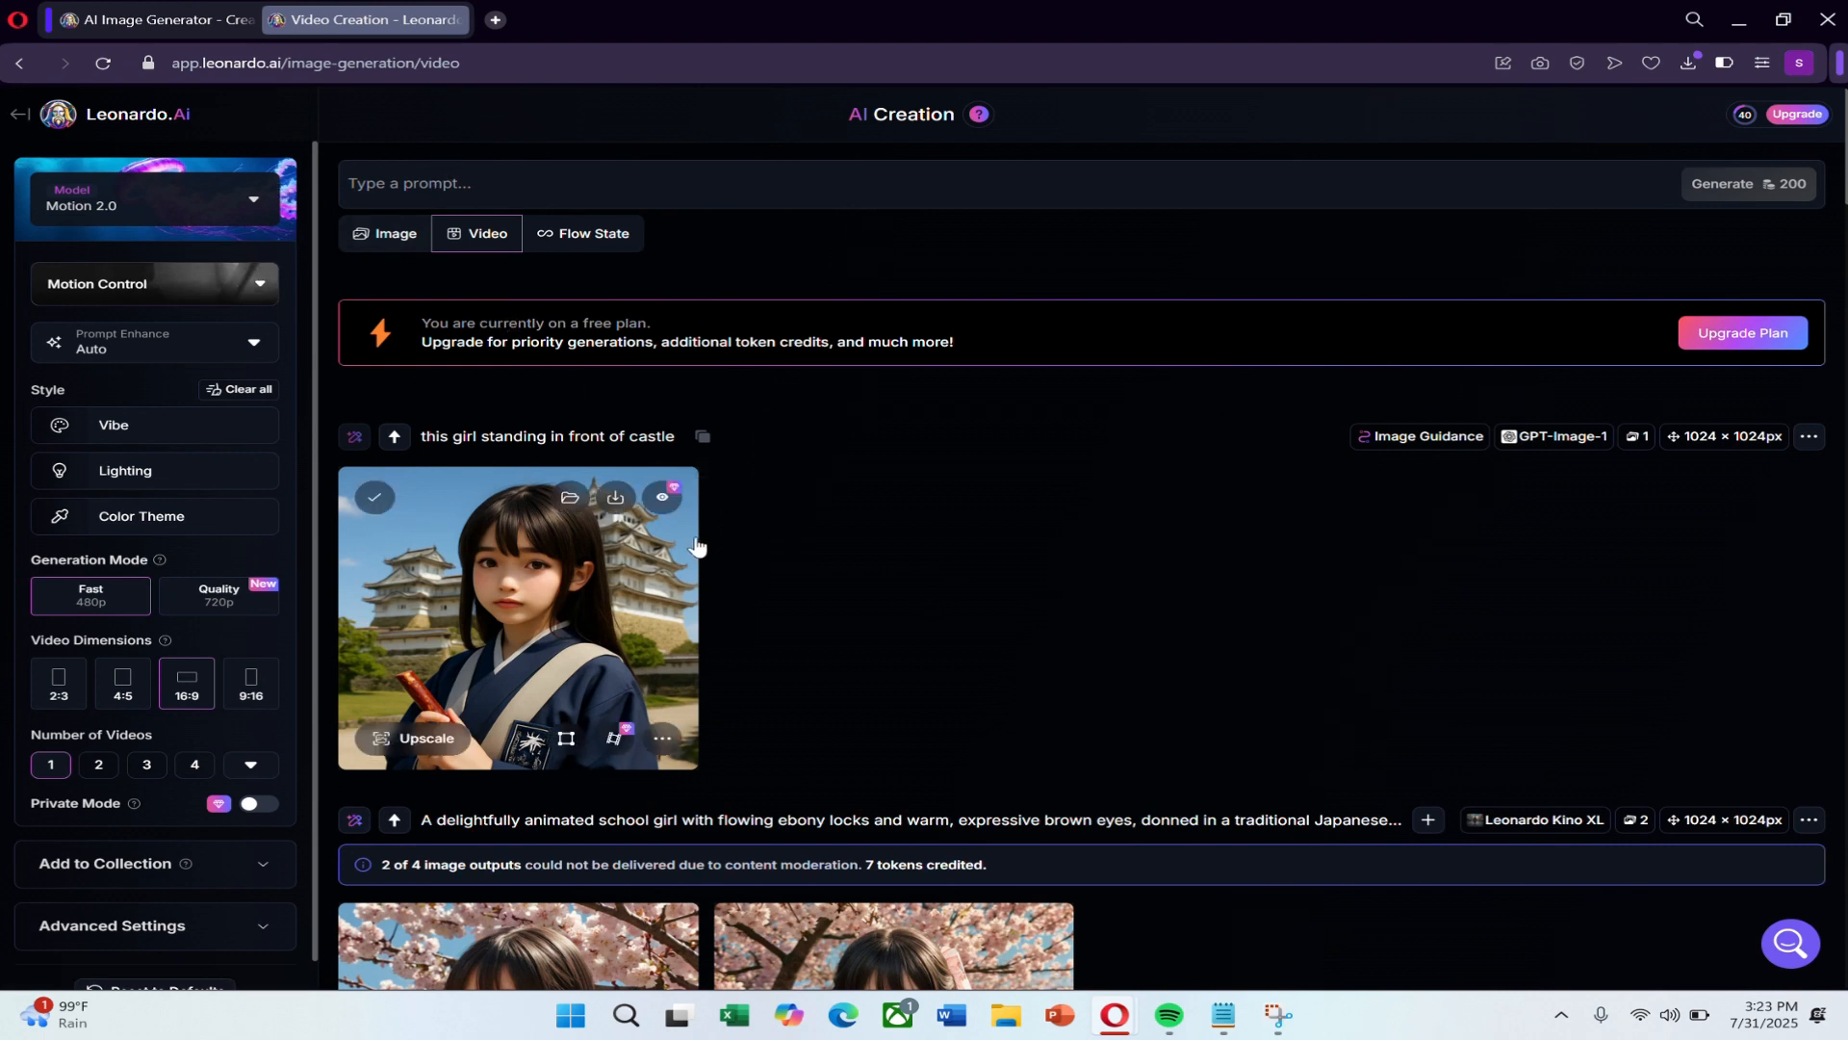
{"action": "left_click", "coordinate": [366, 238]}
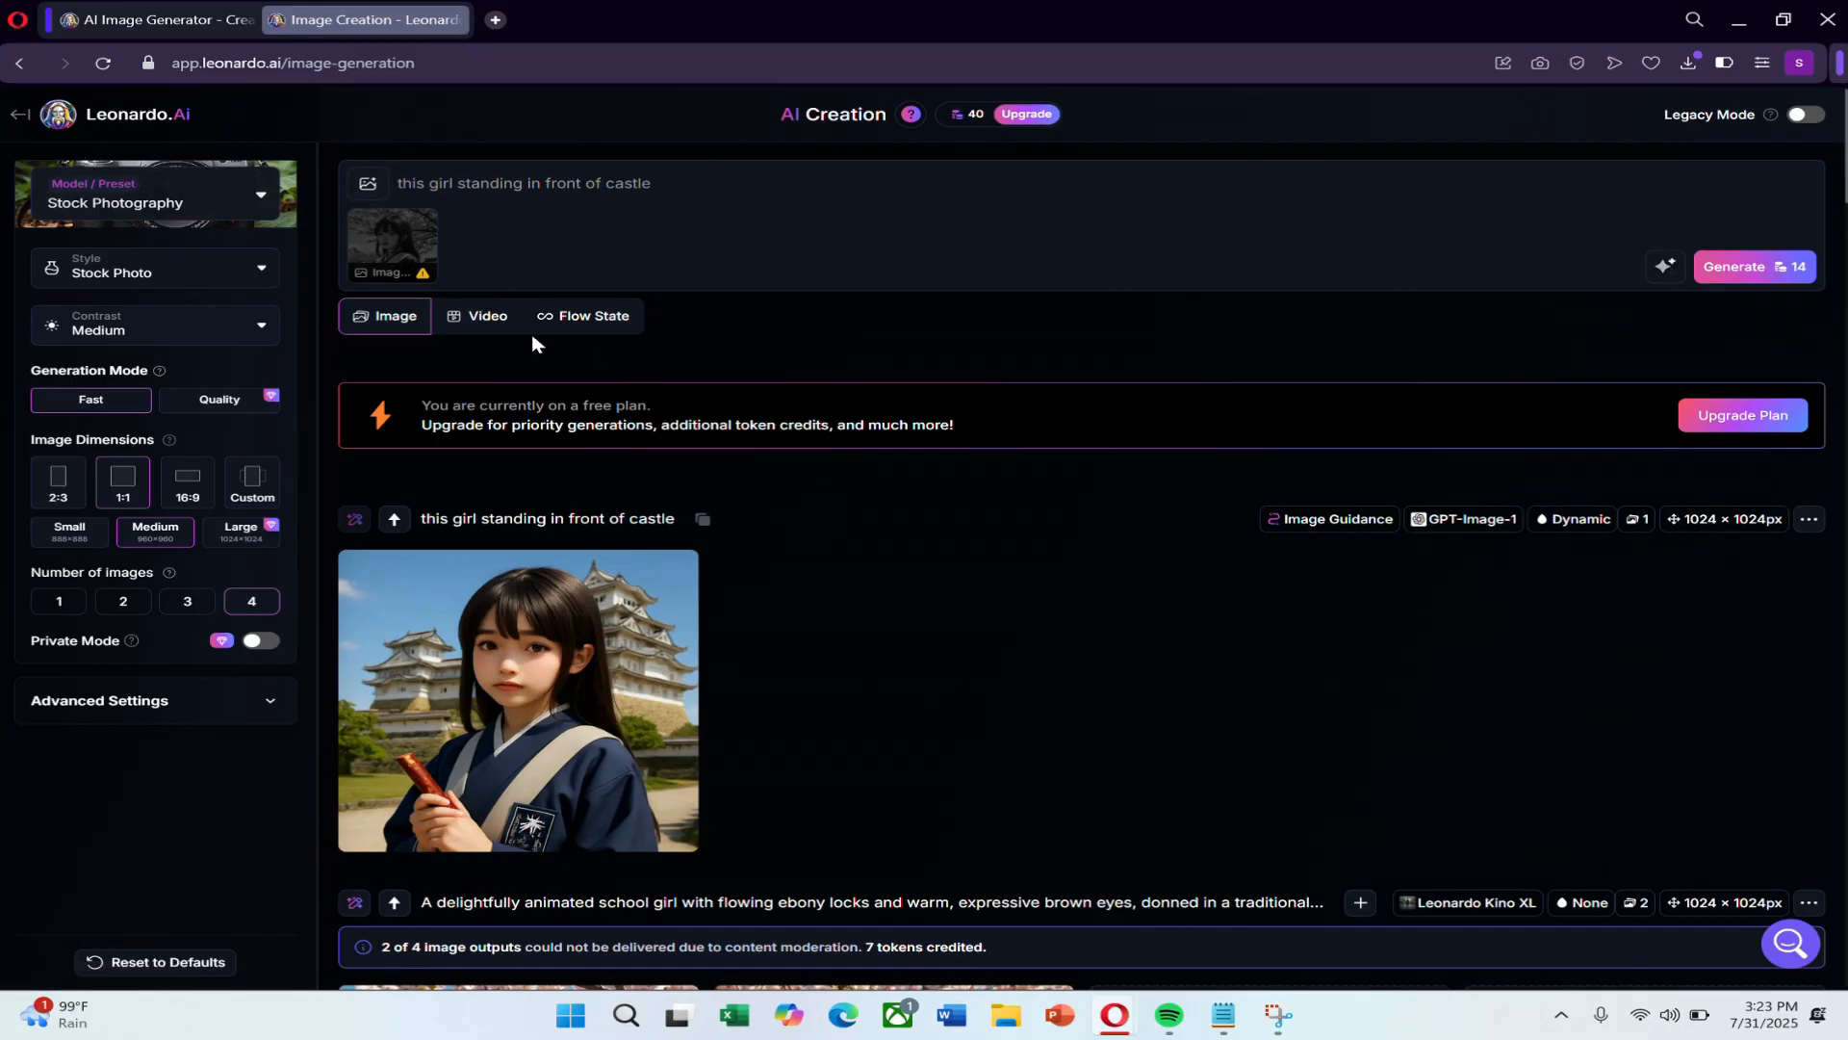
{"action": "left_click", "coordinate": [494, 325]}
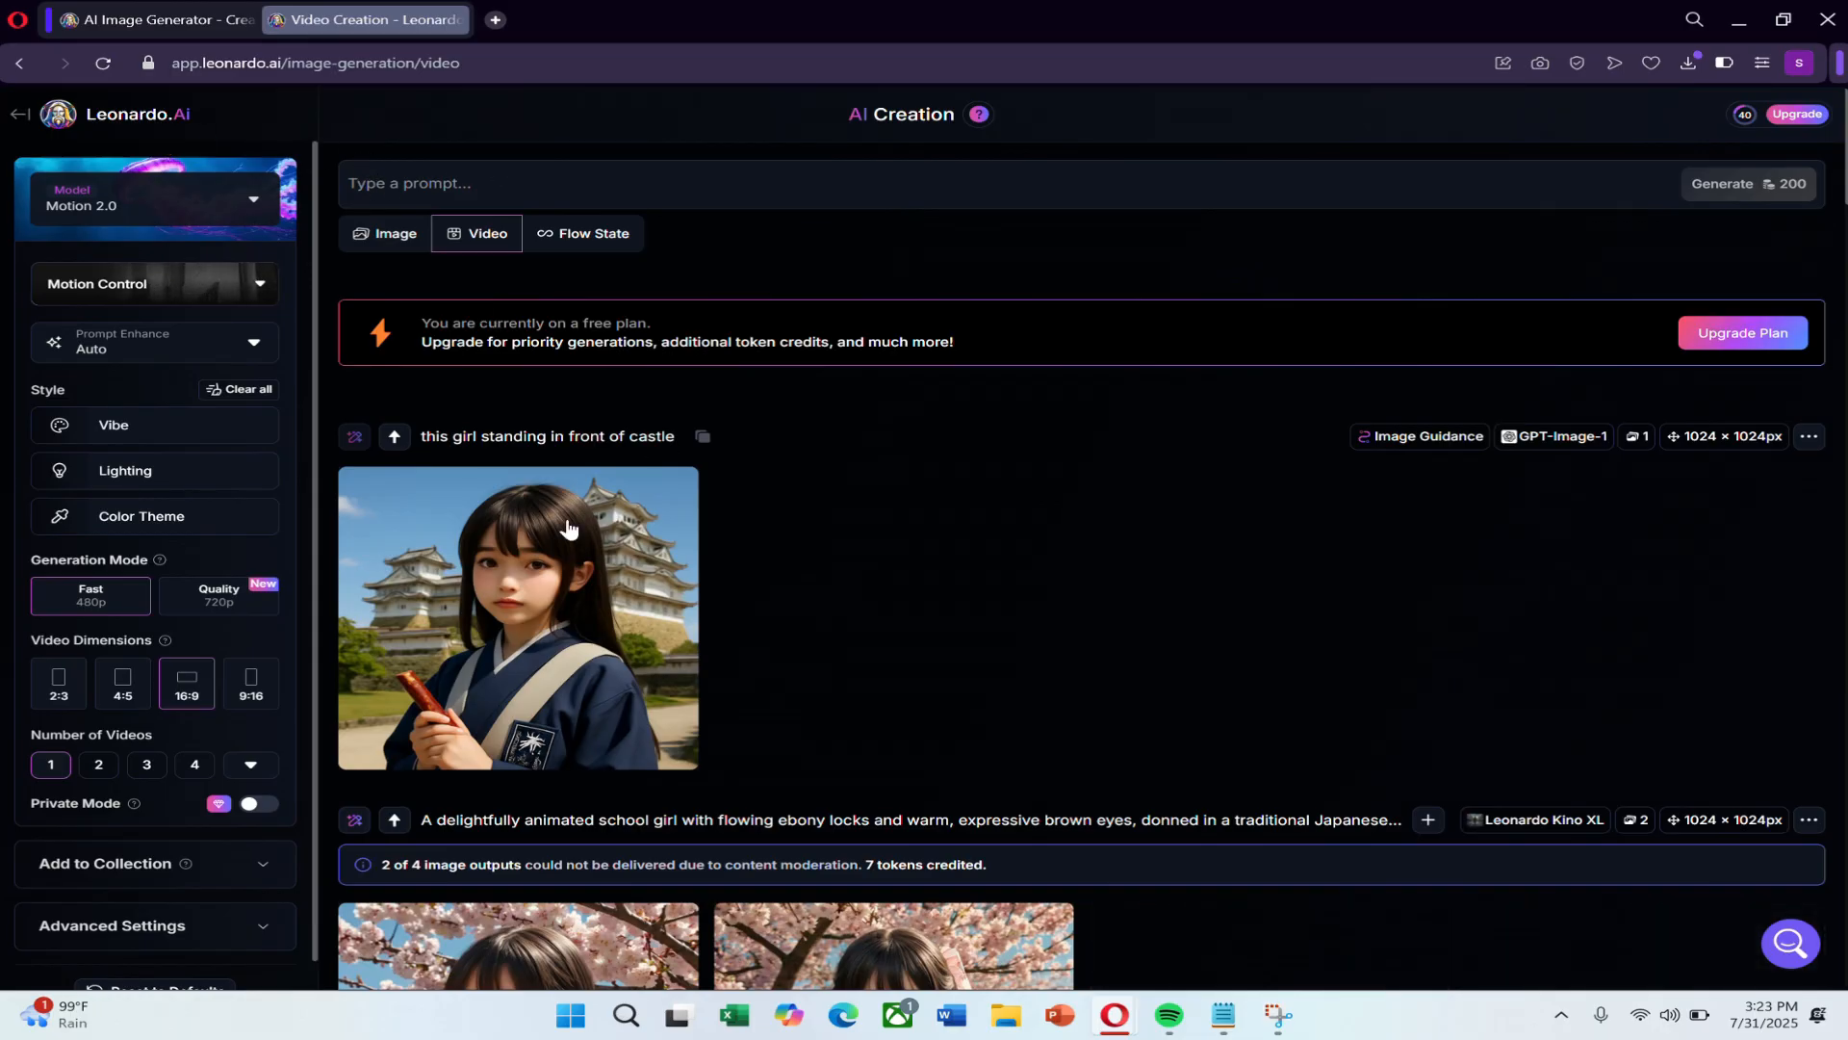
{"action": "scroll", "coordinate": [520, 672], "scroll_direction": "down", "scroll_amount": 4}
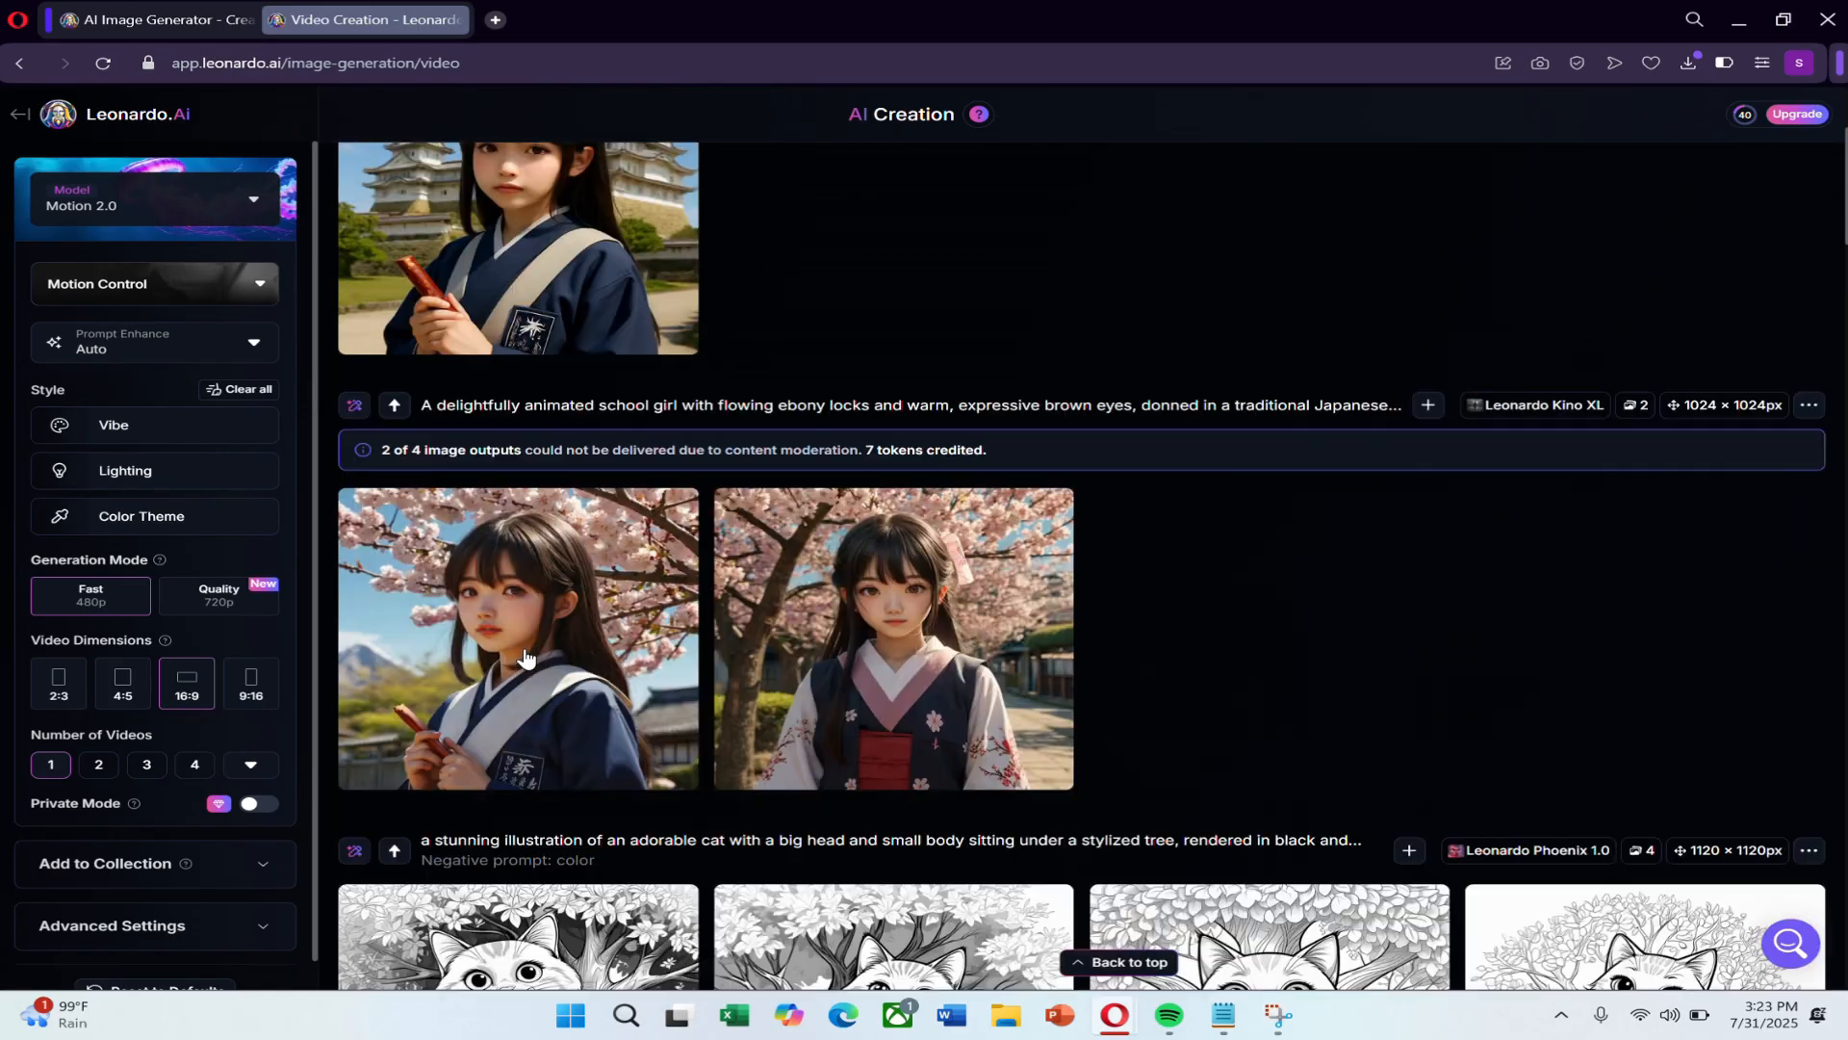
{"action": "scroll", "coordinate": [524, 655], "scroll_direction": "up", "scroll_amount": 4}
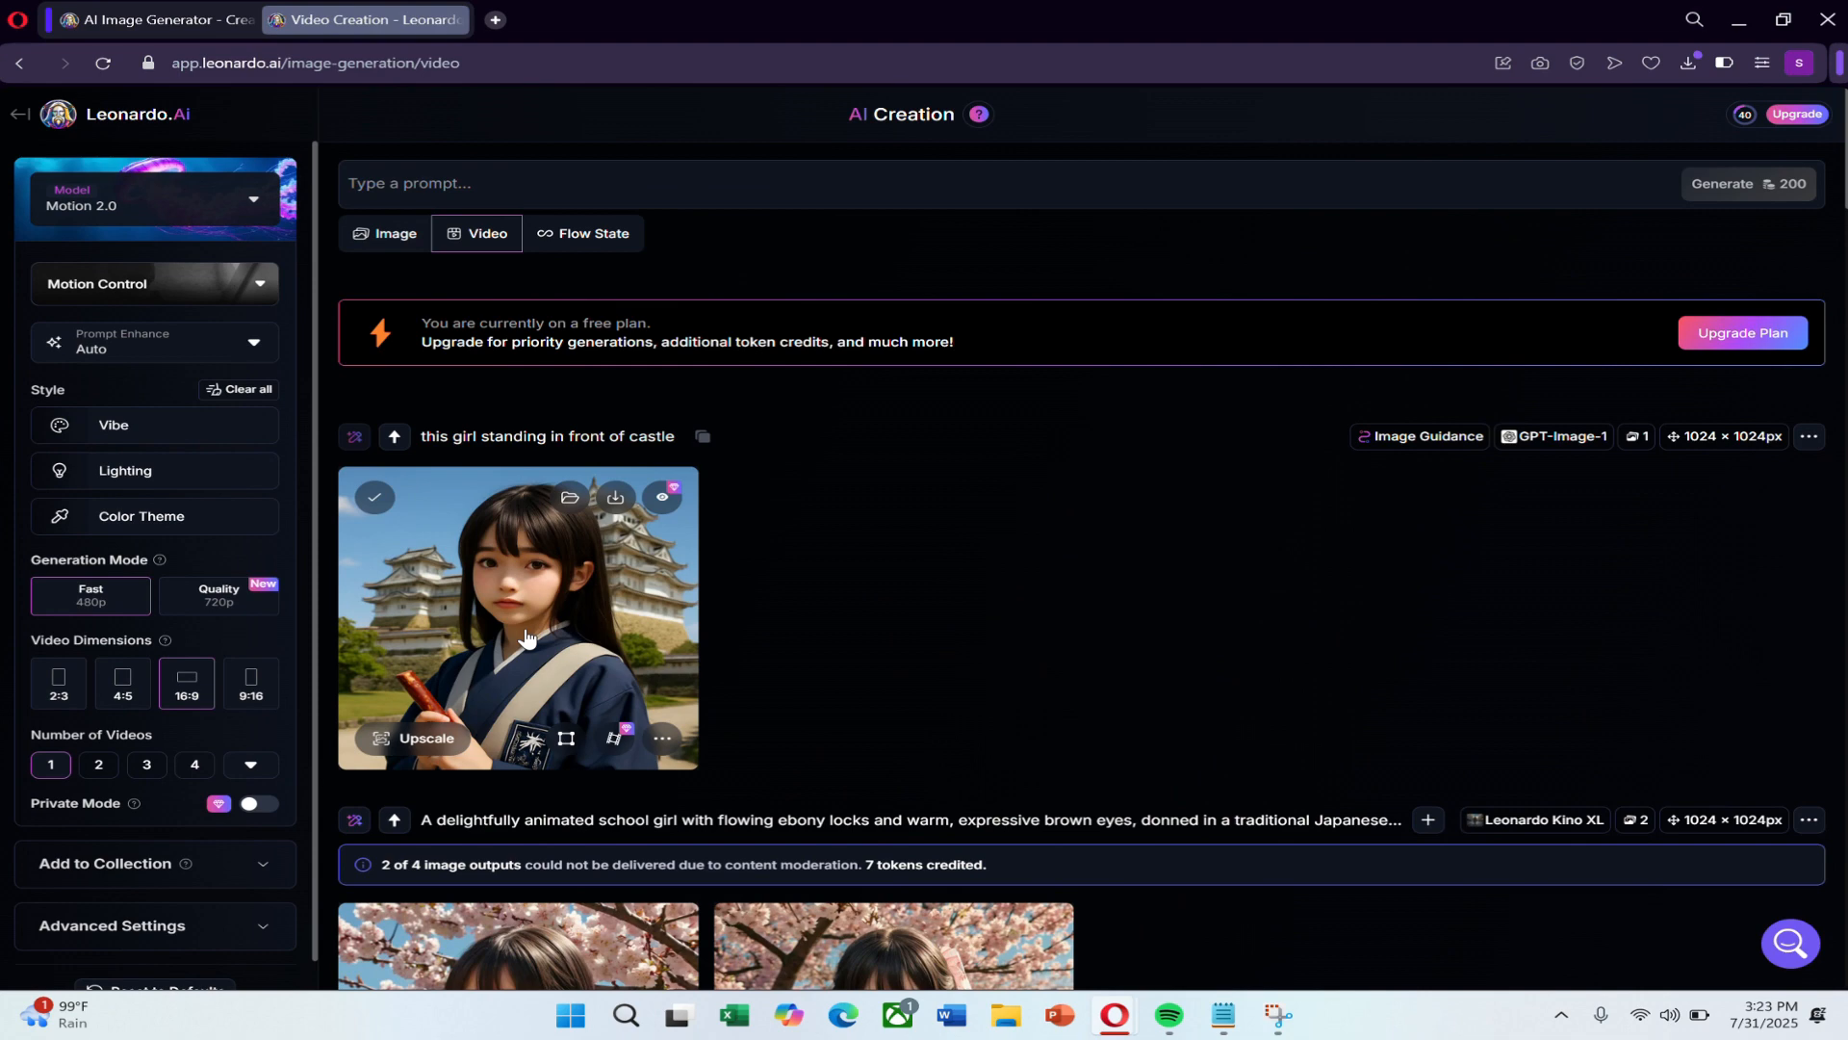
{"action": "scroll", "coordinate": [555, 750], "scroll_direction": "down", "scroll_amount": 2}
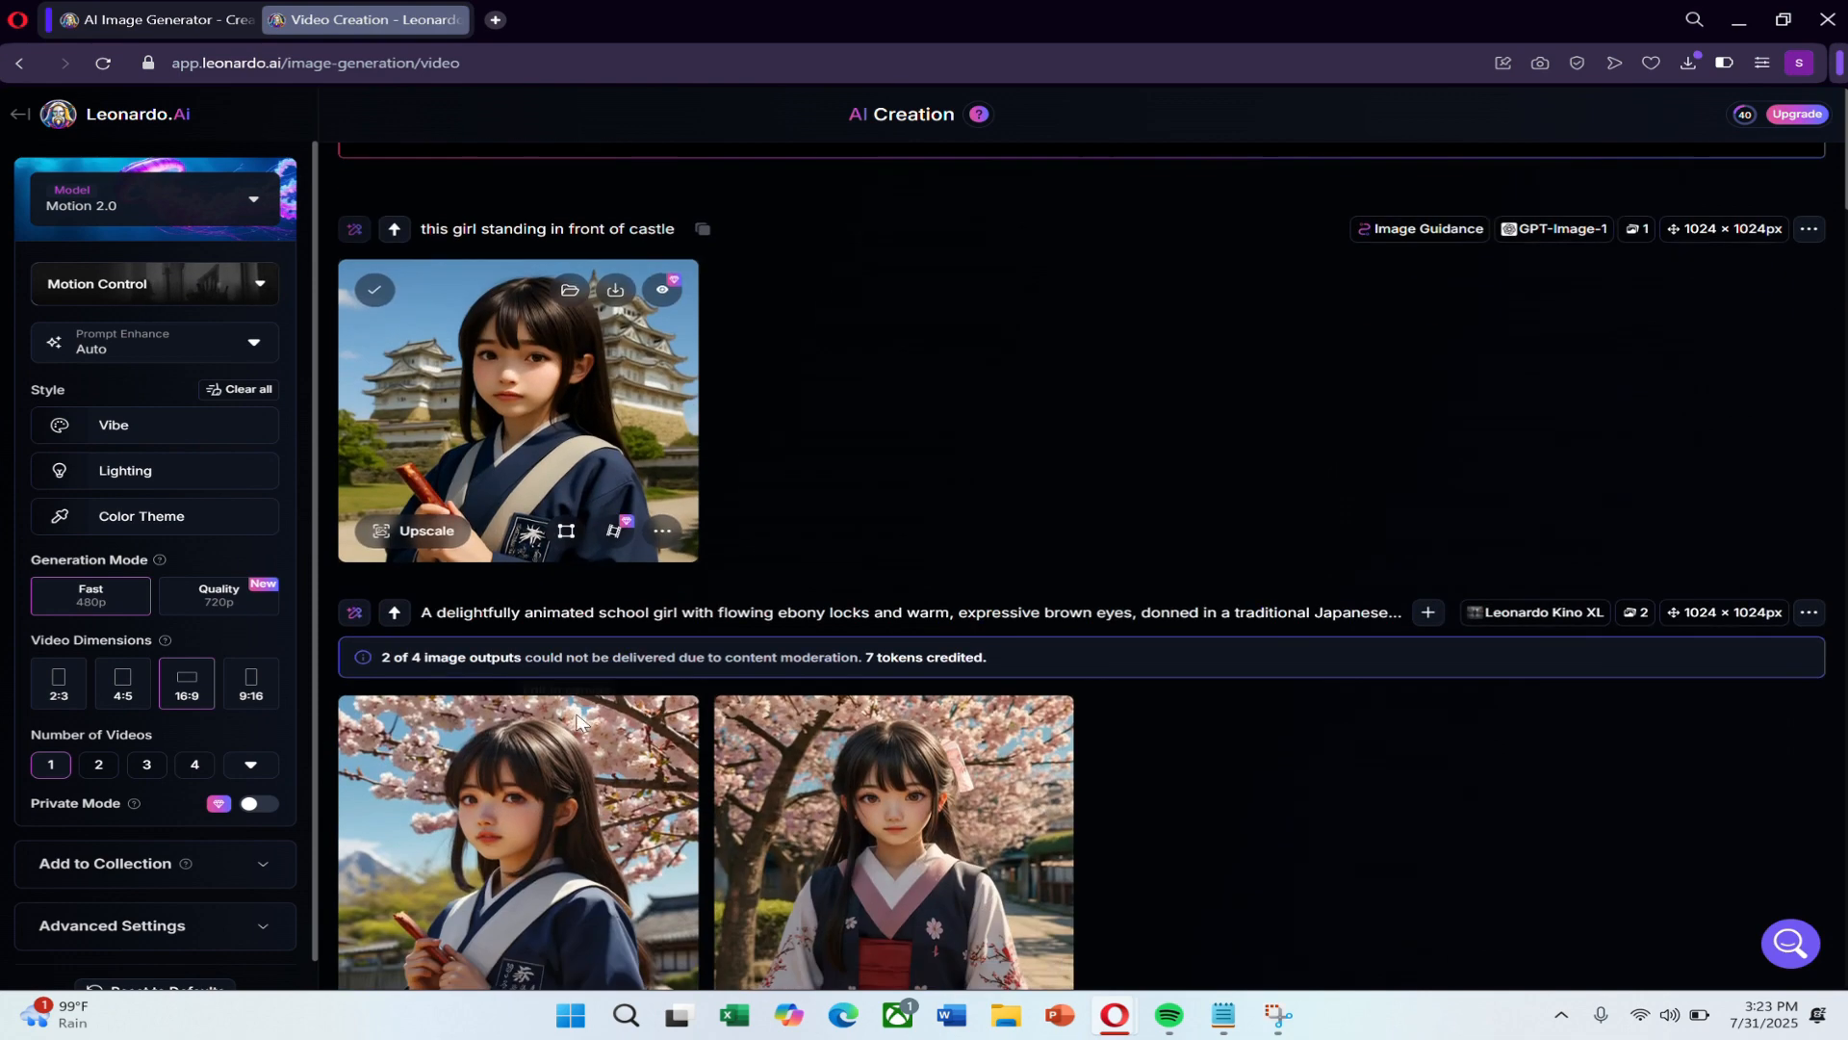